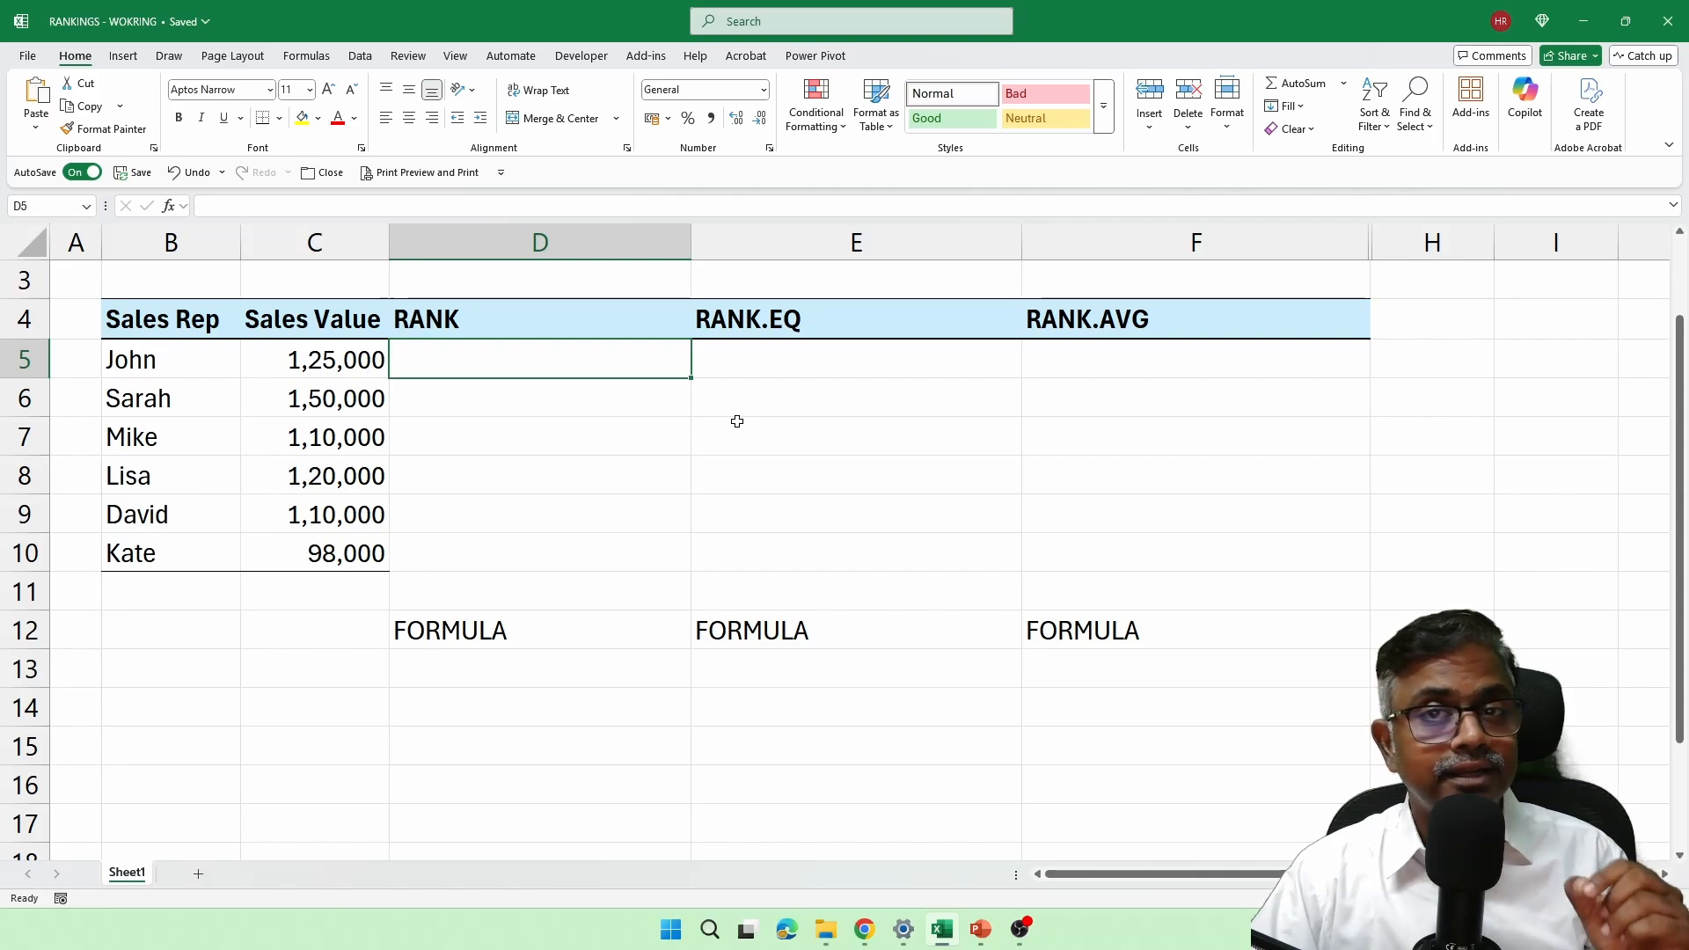
Step: Examine the matching sales values in C7 and C9, the sales rep names and the sales value range C5:C10
click(319, 447)
click(333, 508)
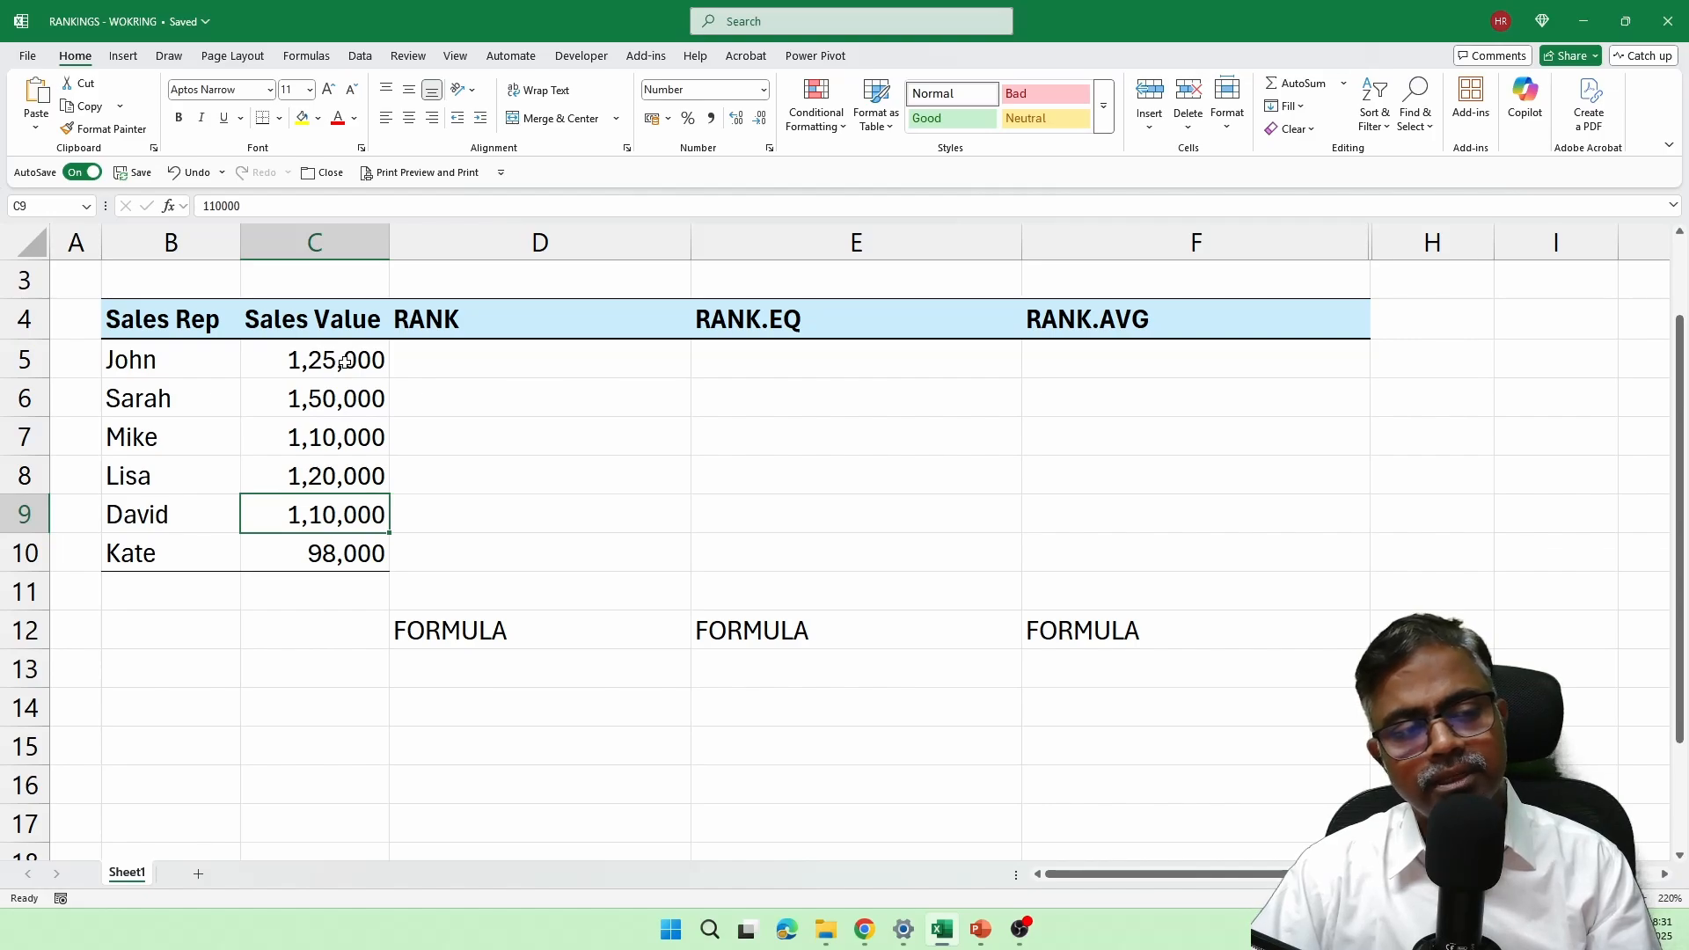
drag(203, 362, 208, 543)
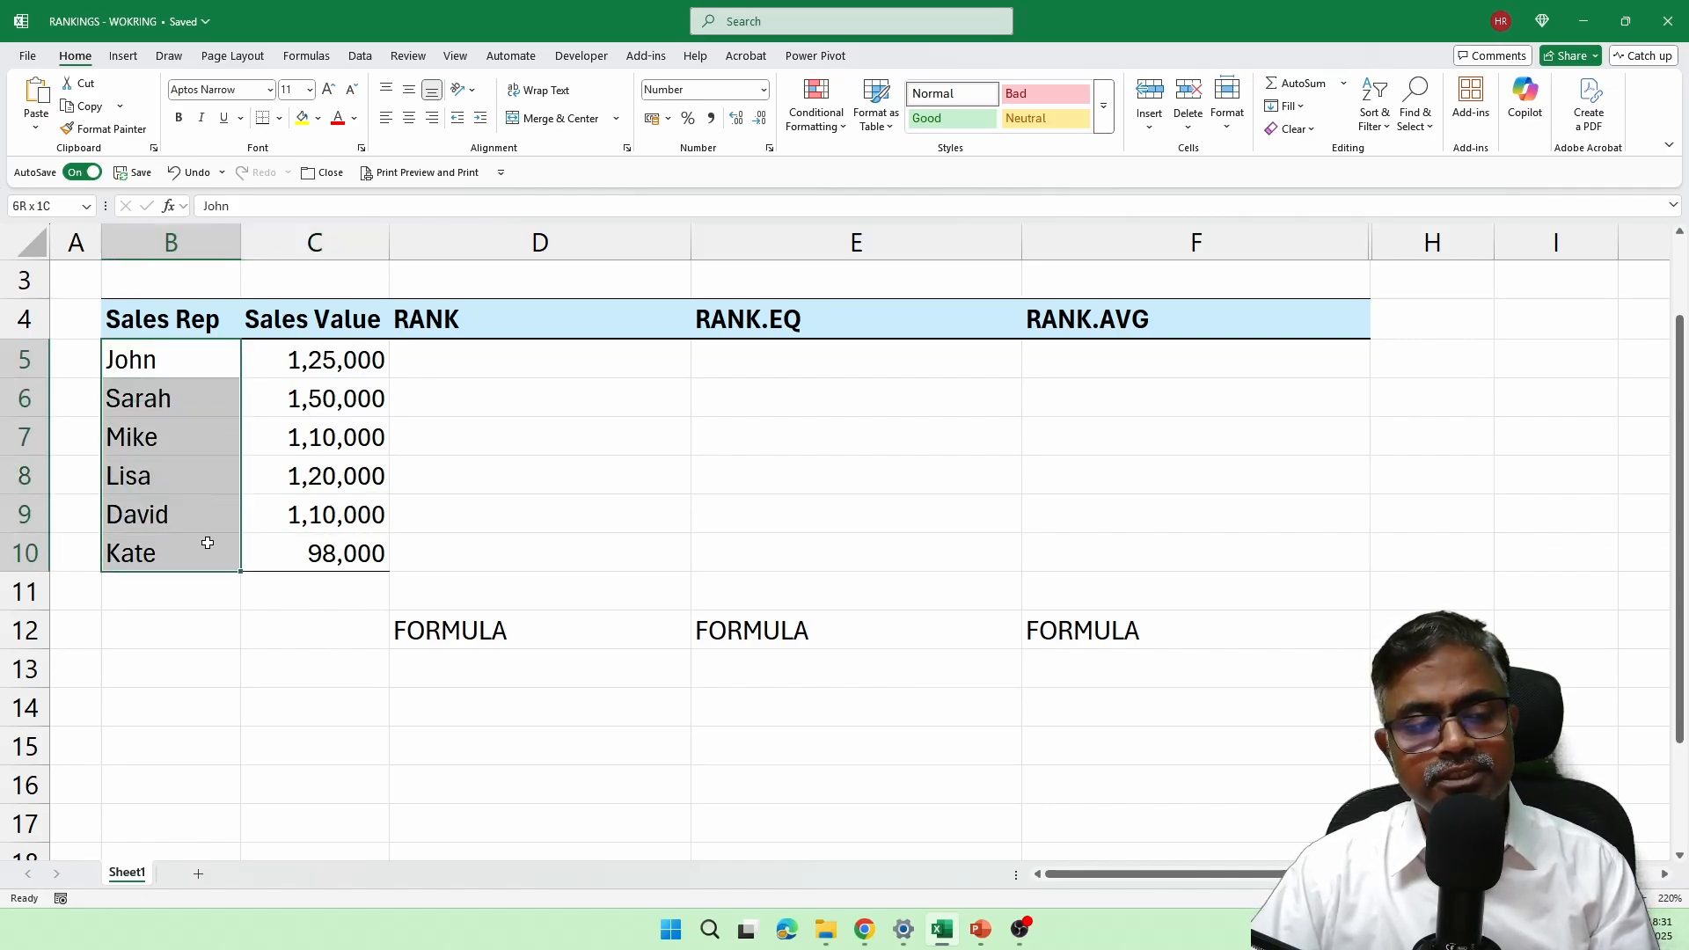
drag(317, 360, 344, 556)
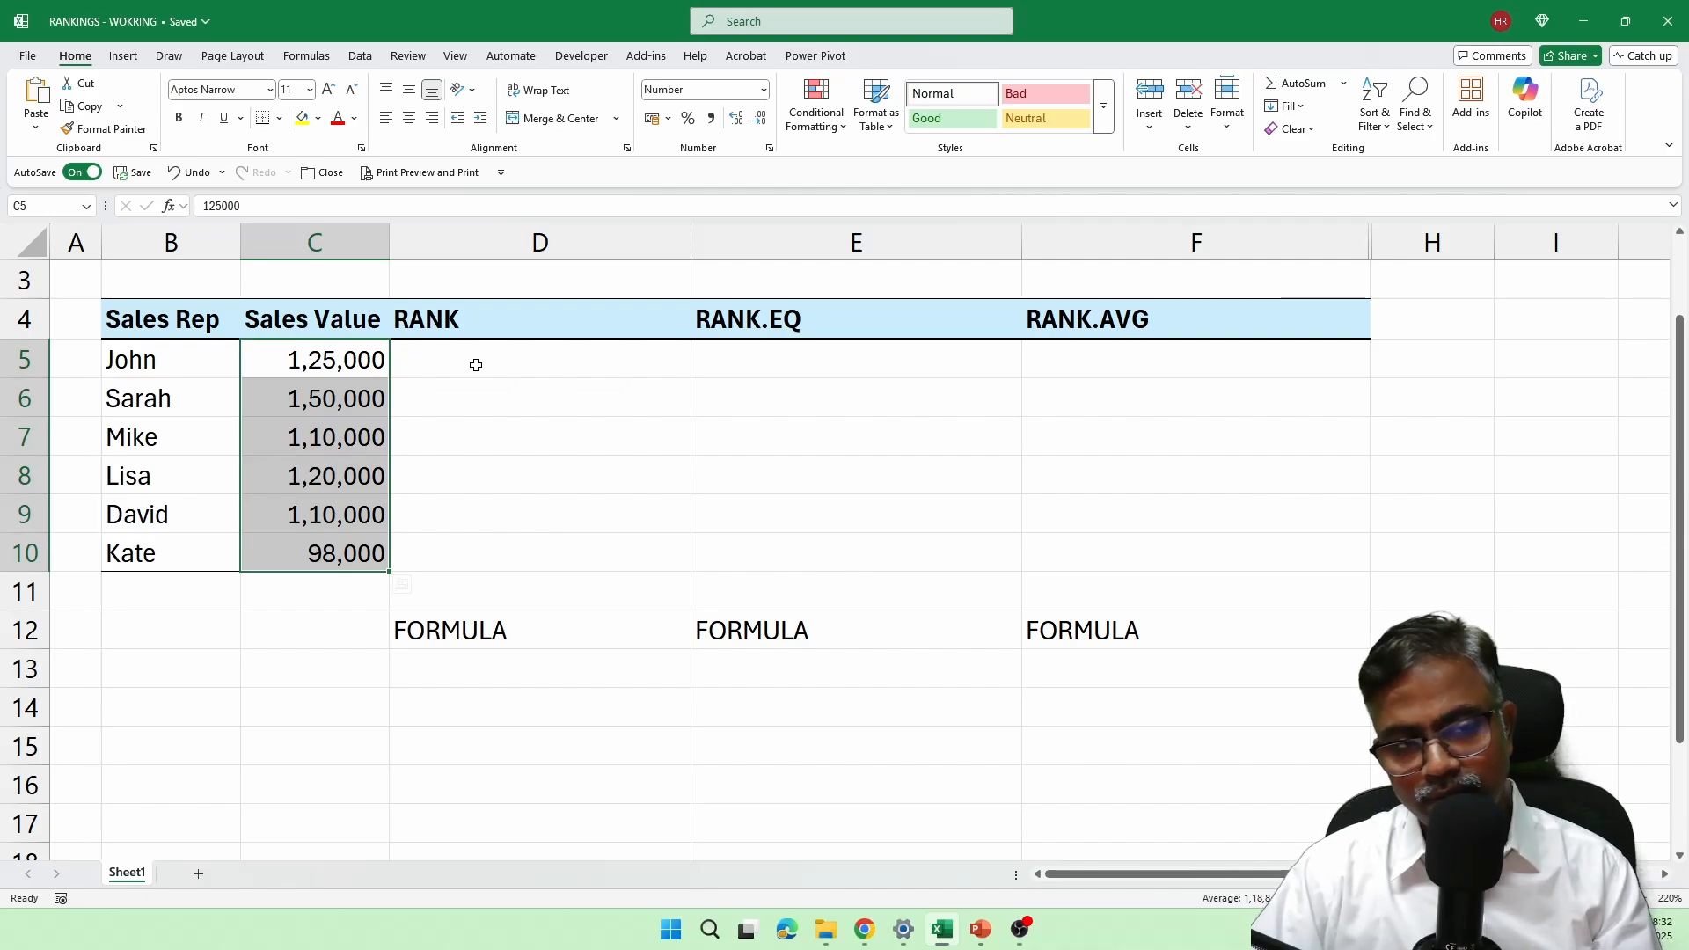
Step: Enter =RANK(C5,$C$5:$C$10,0) in D5 and fill the formula down to D10
click(475, 365)
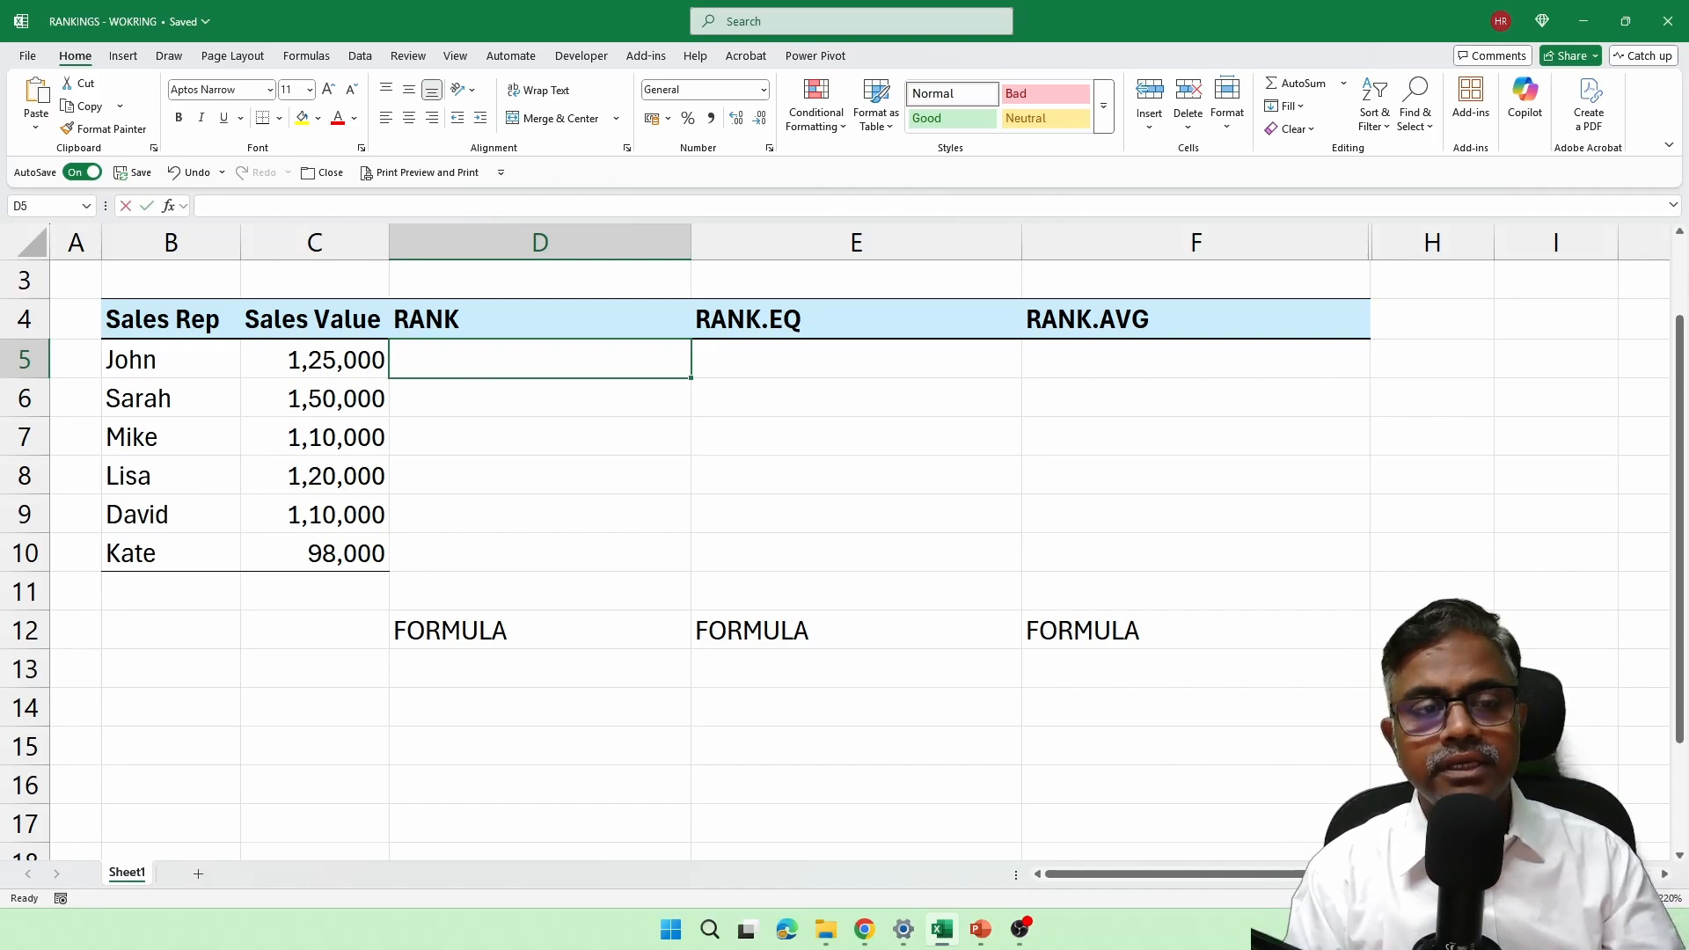
text(=rank)
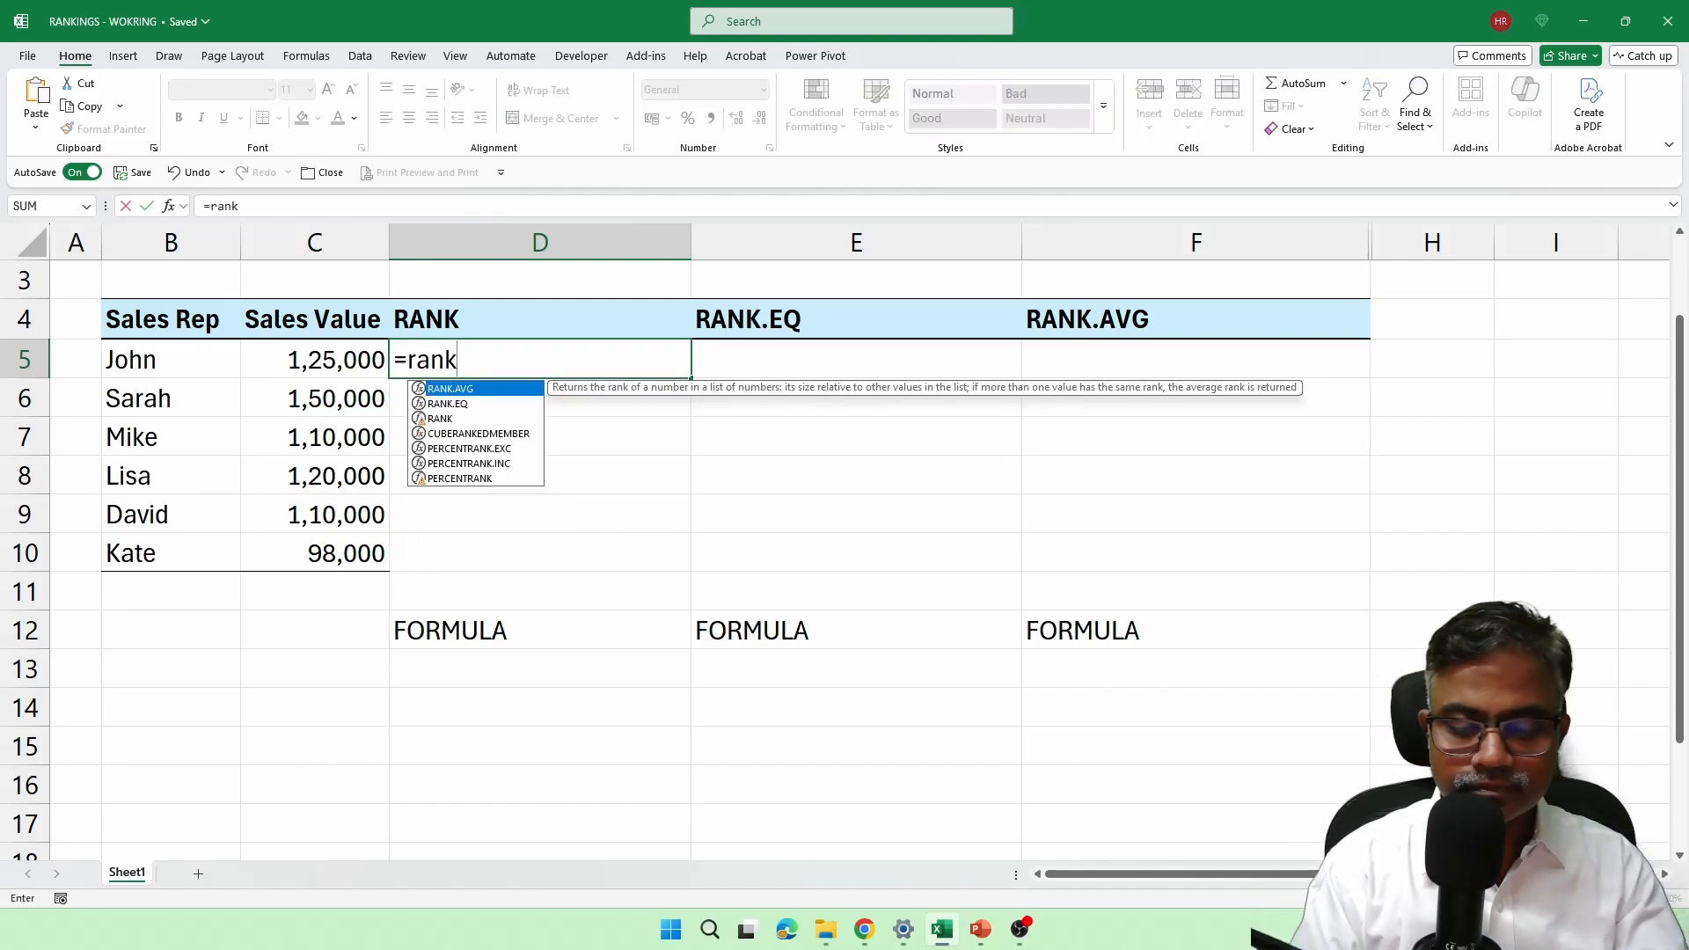
text(()
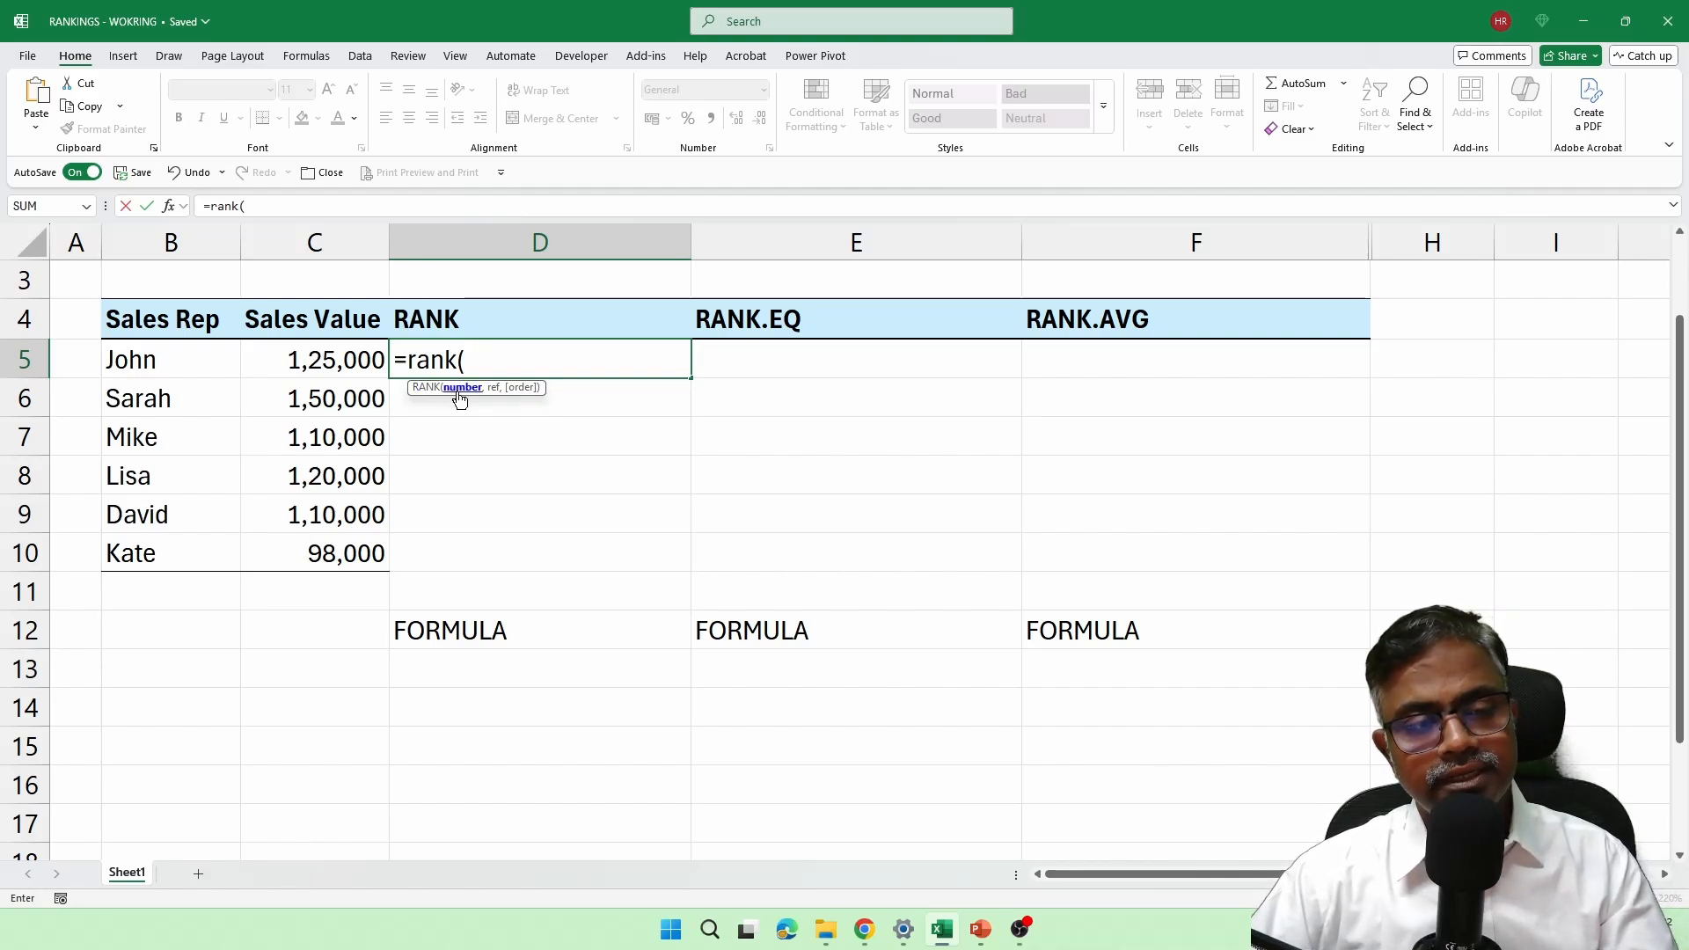
click(332, 369)
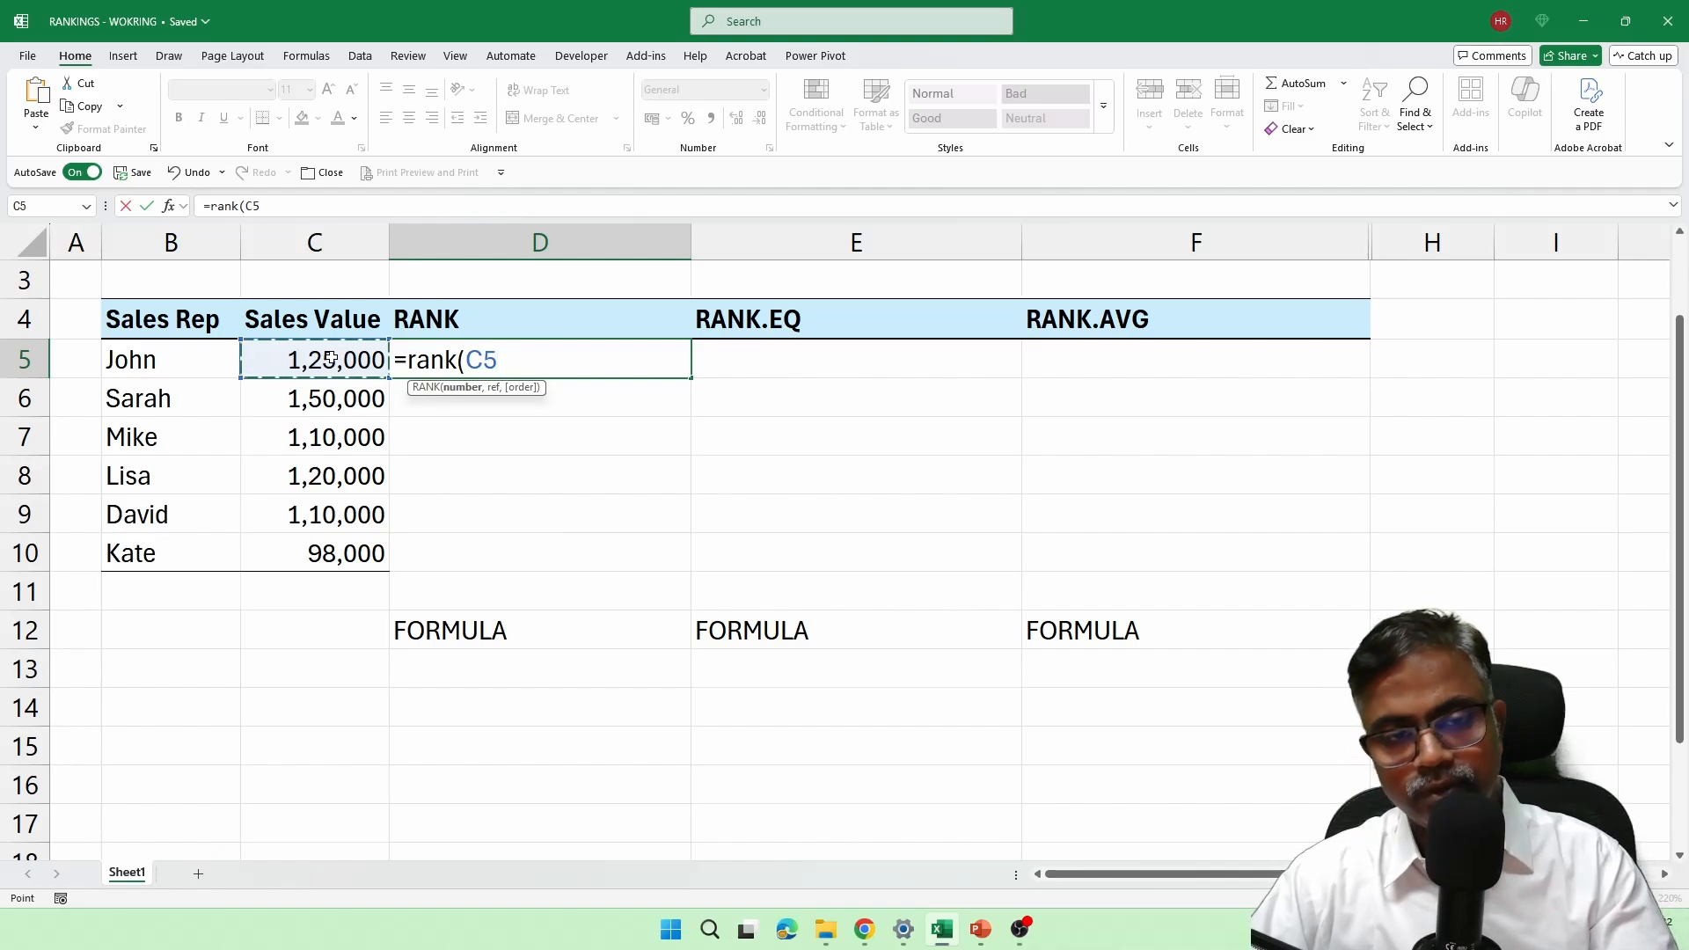
text(,)
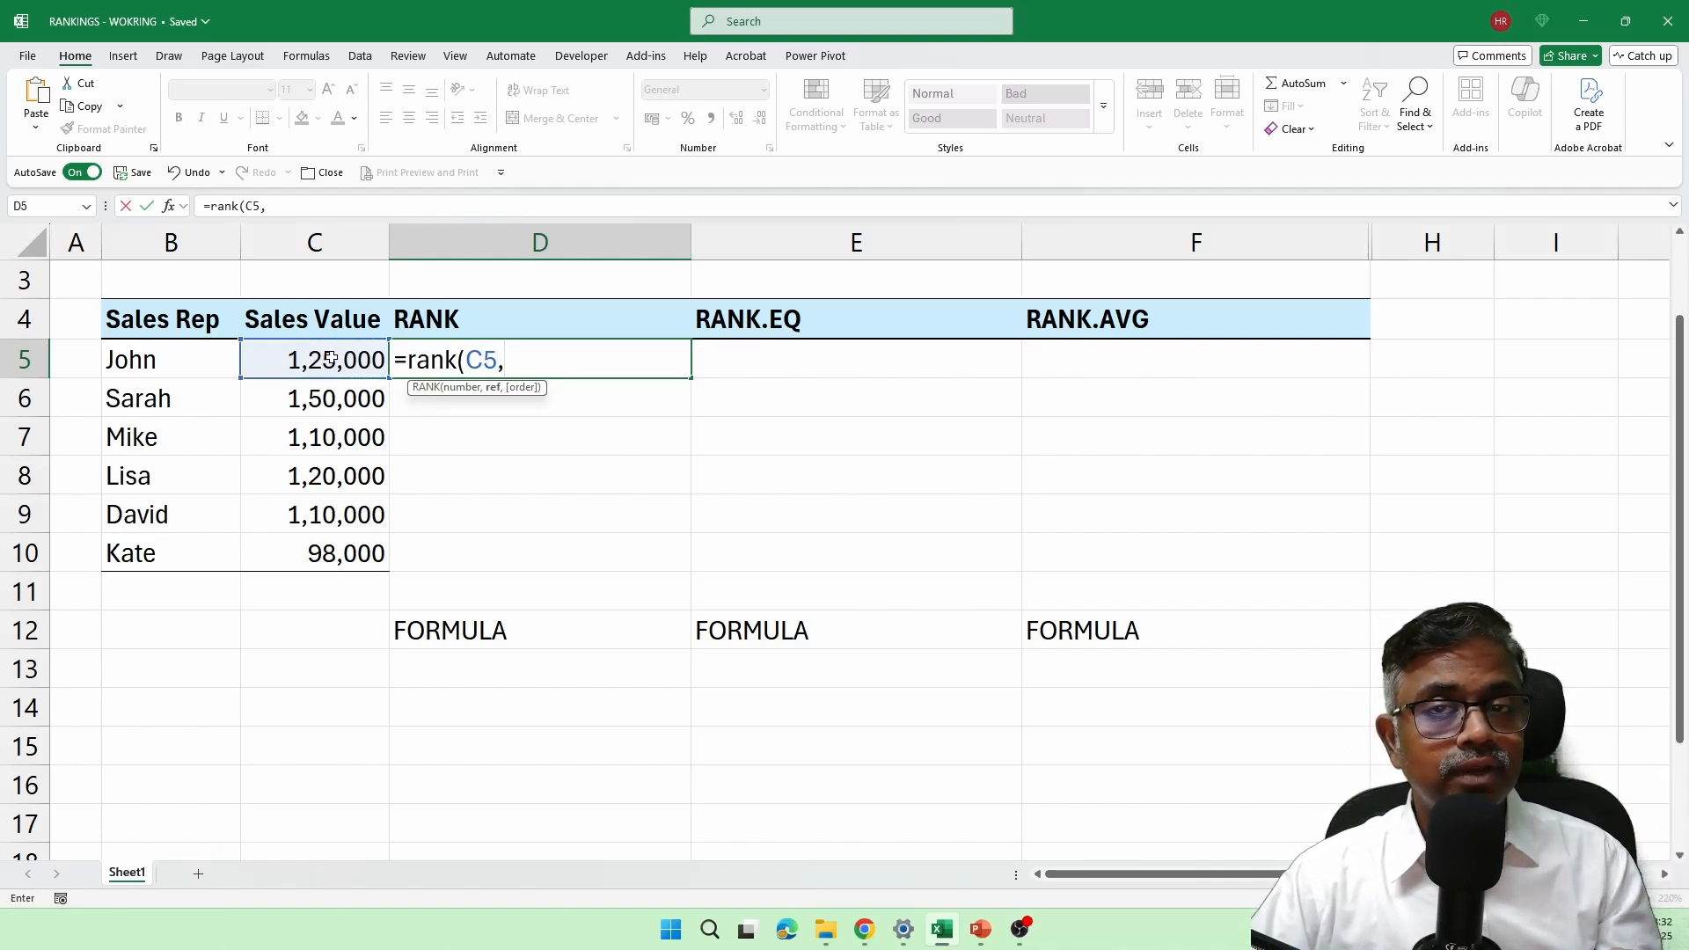
drag(332, 360, 350, 553)
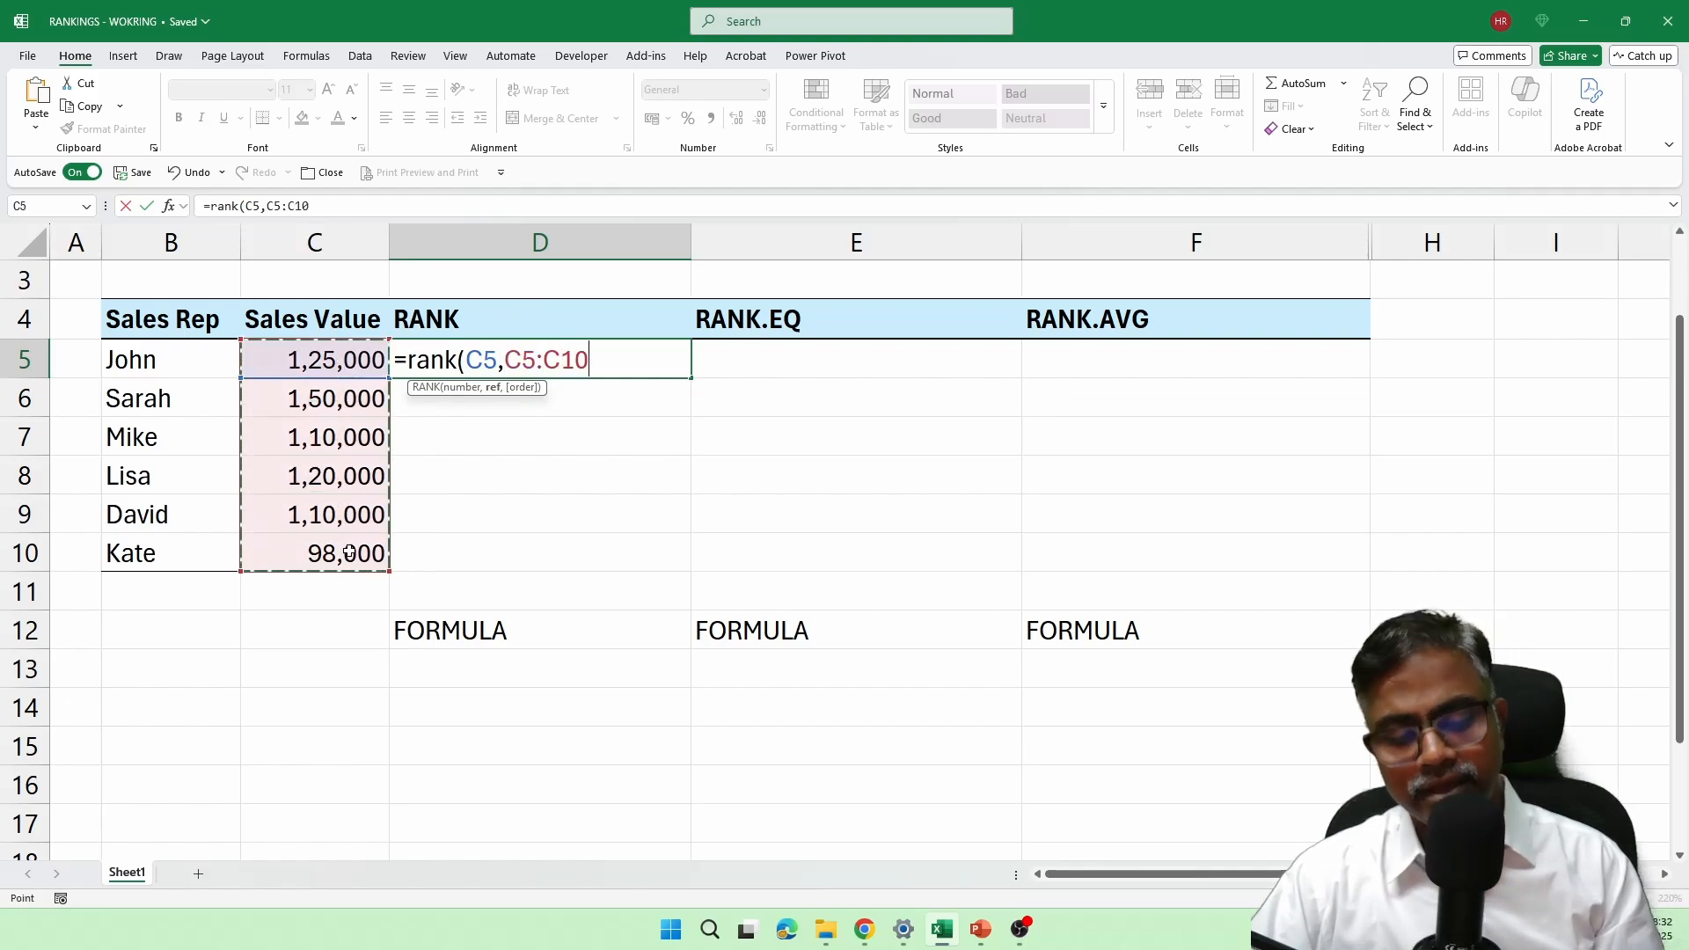
key(F4)
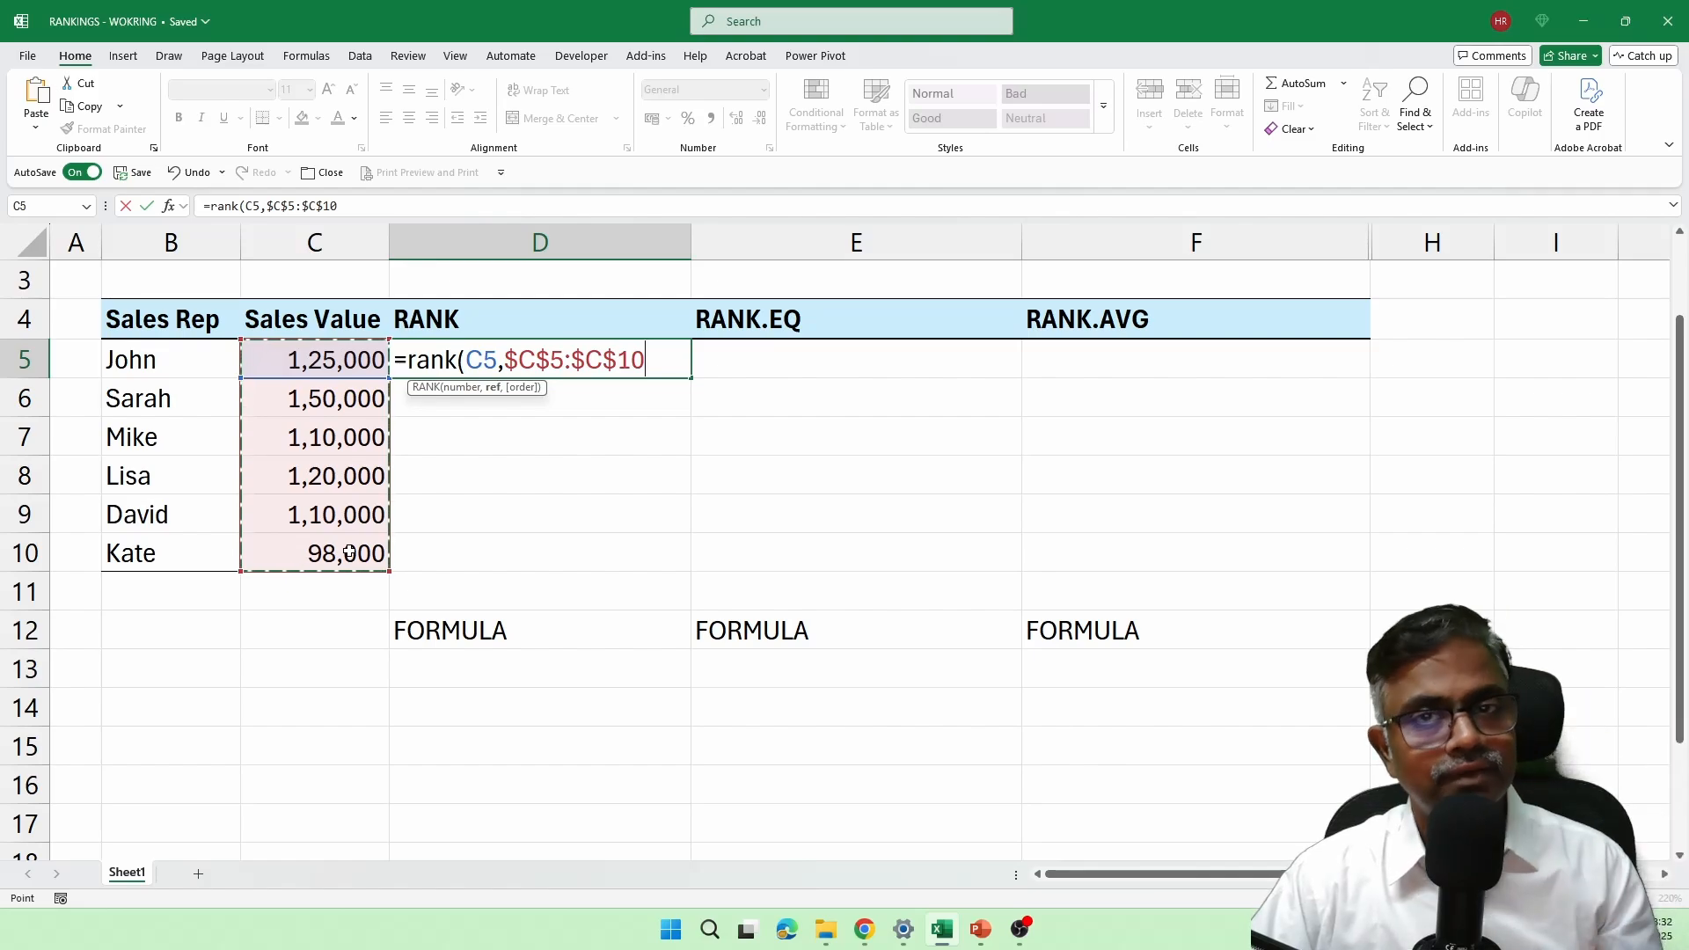
text(,)
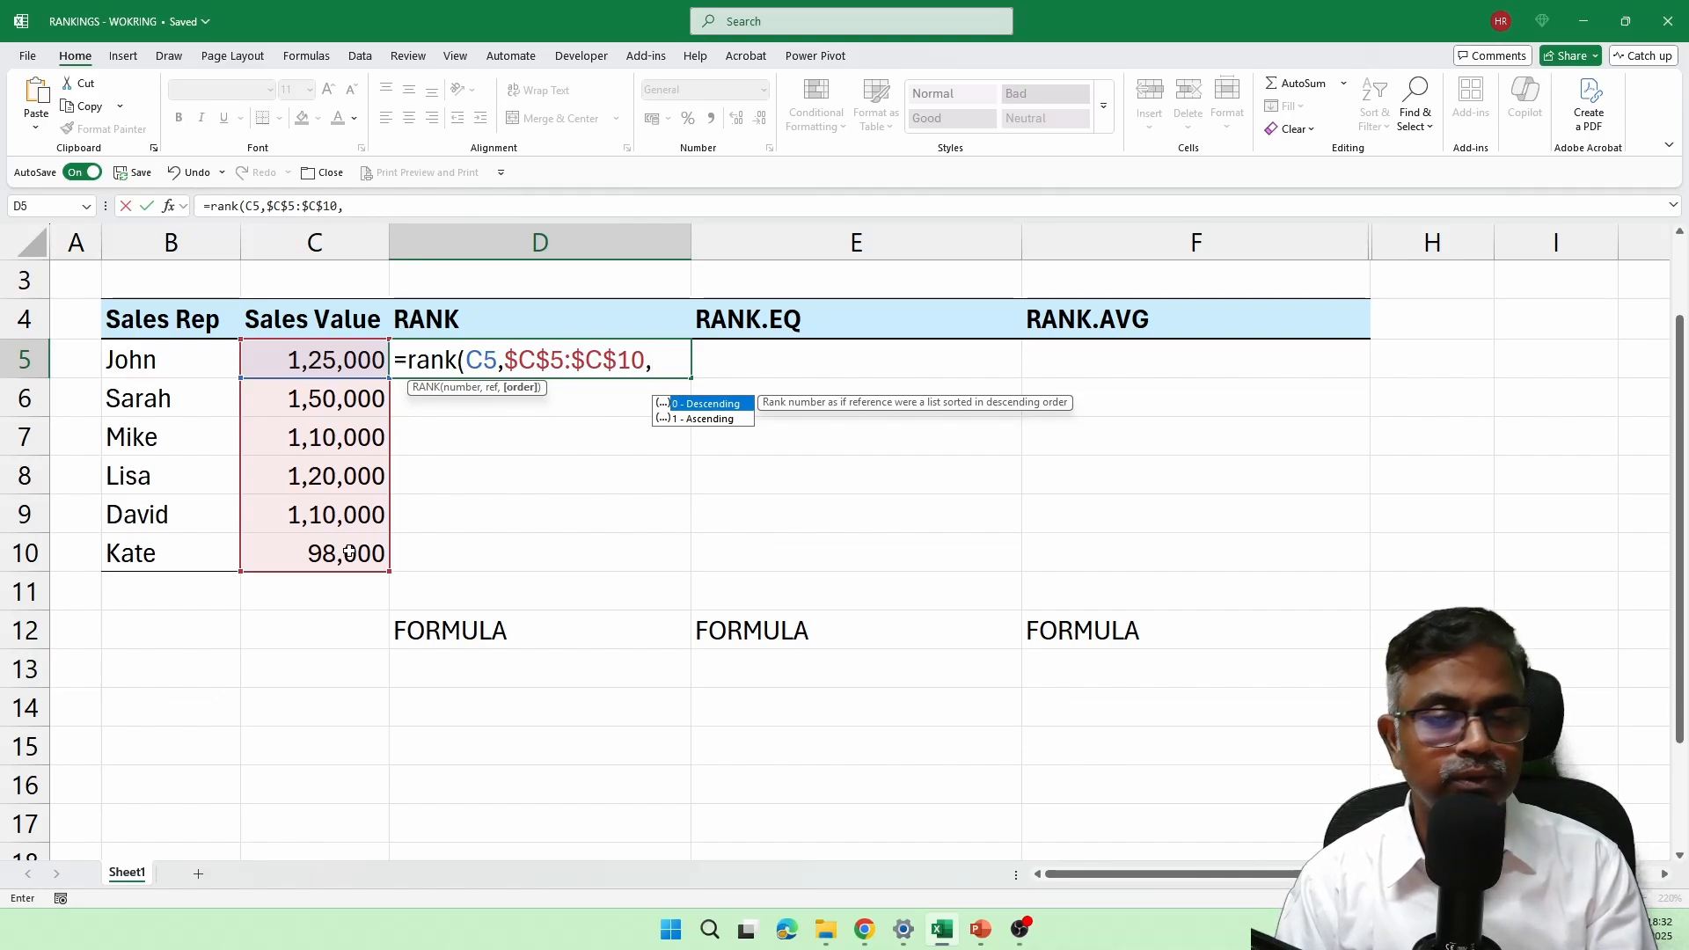
text(0)
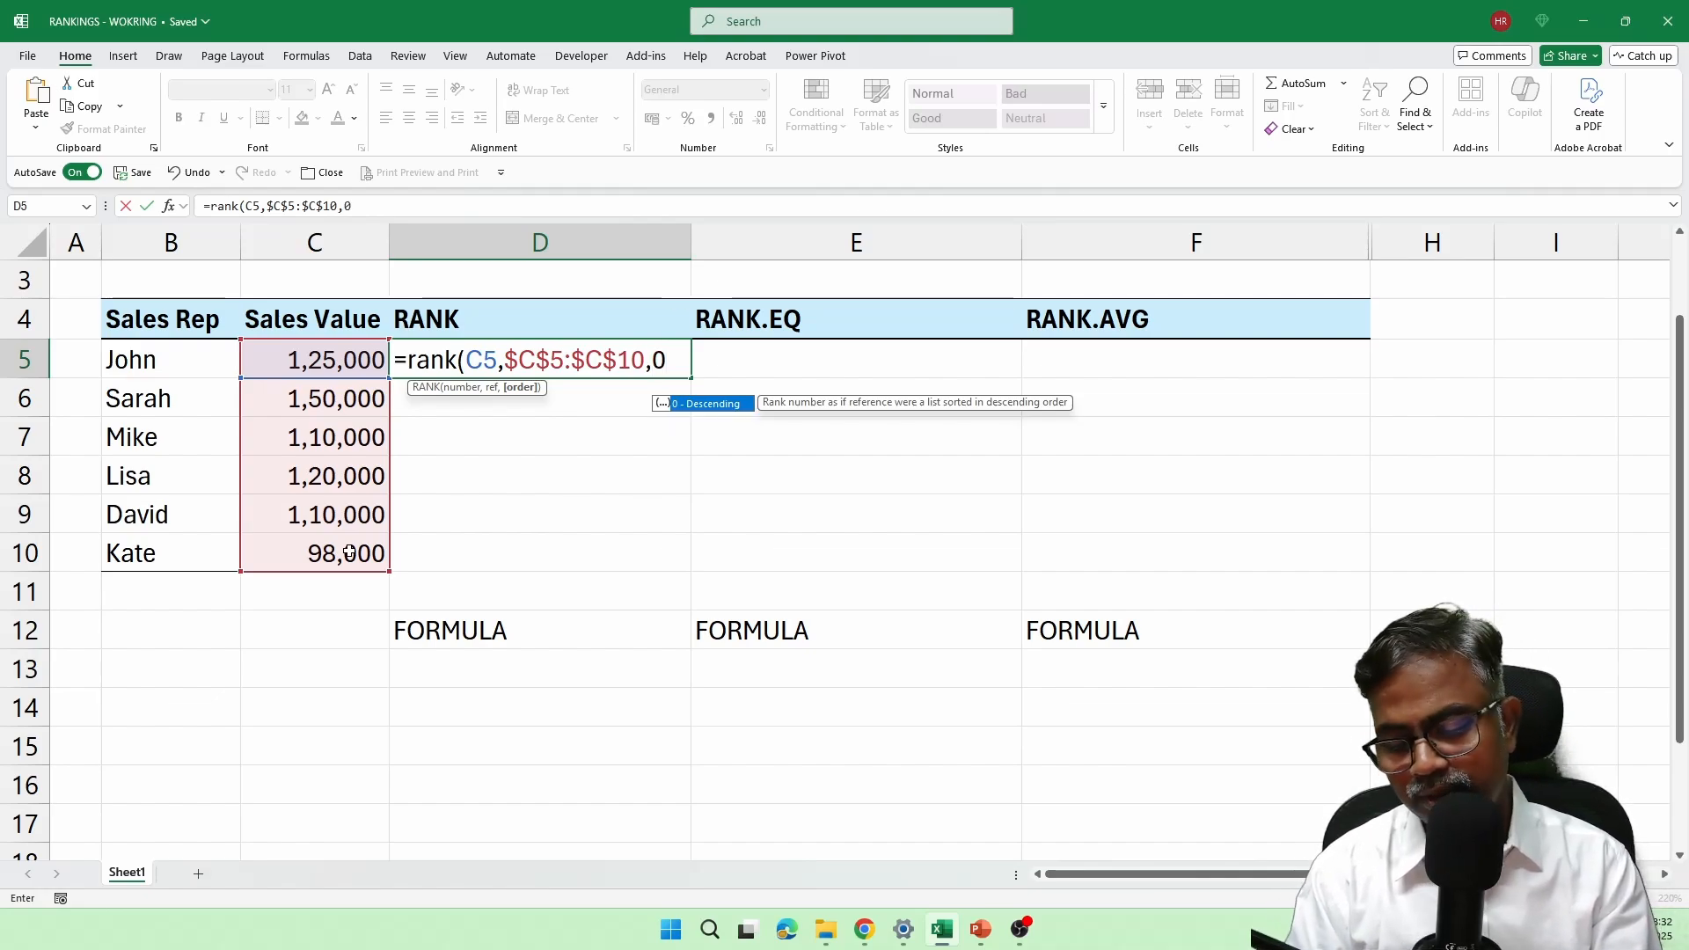
text())
key(Return)
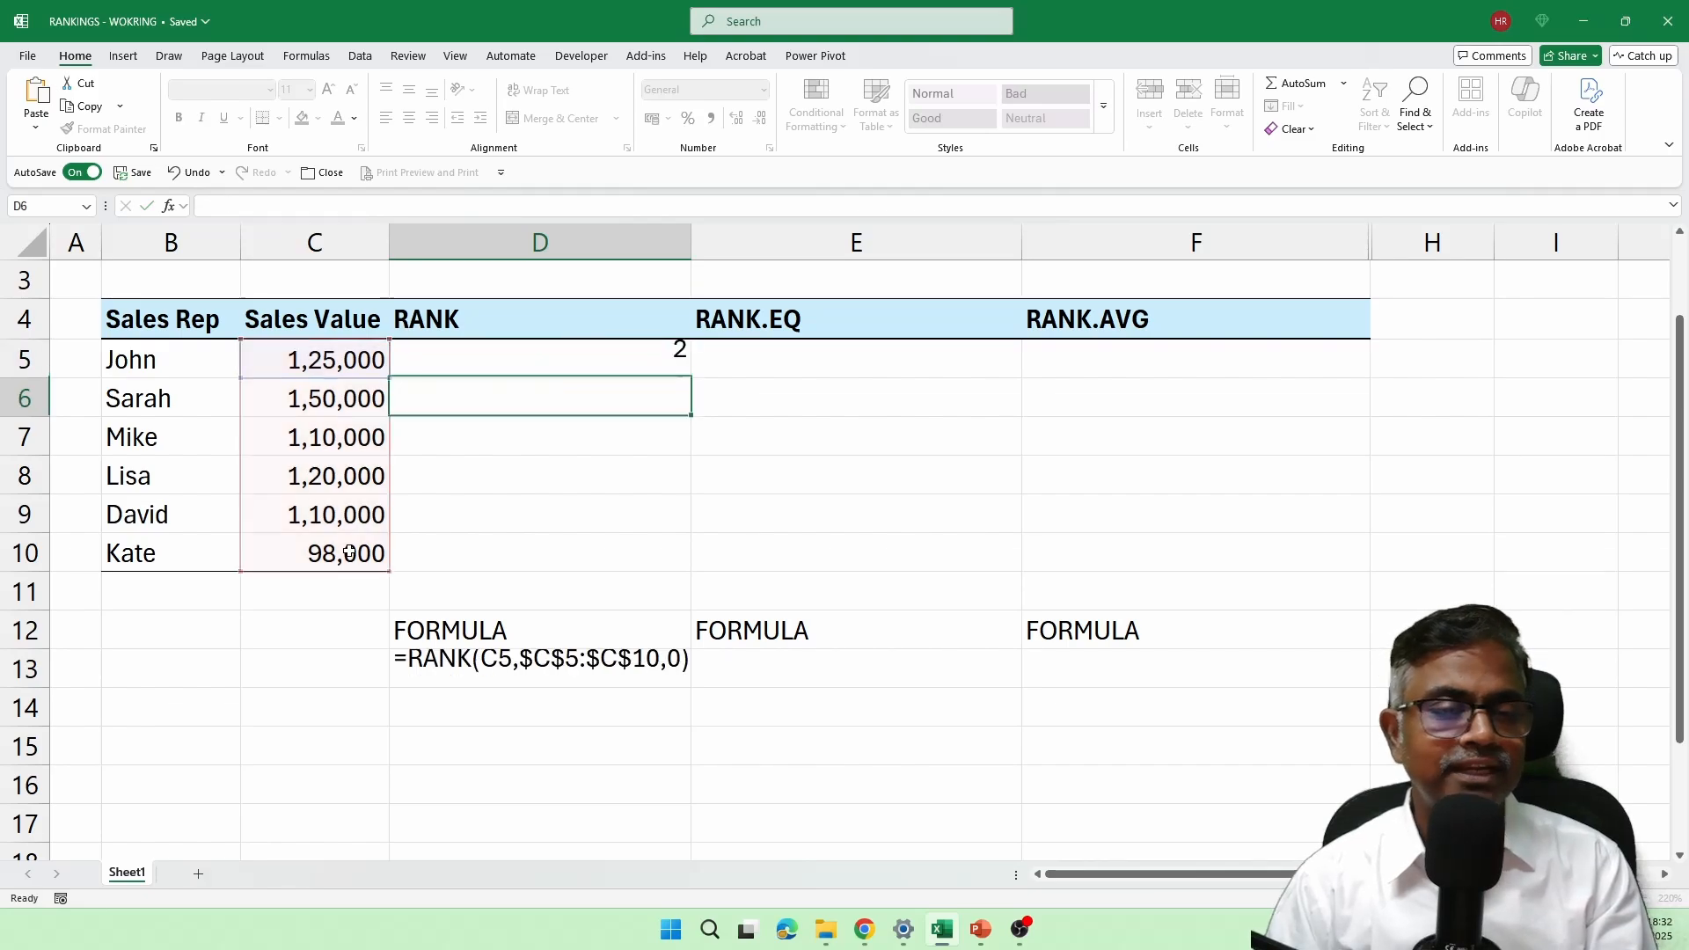
click(655, 368)
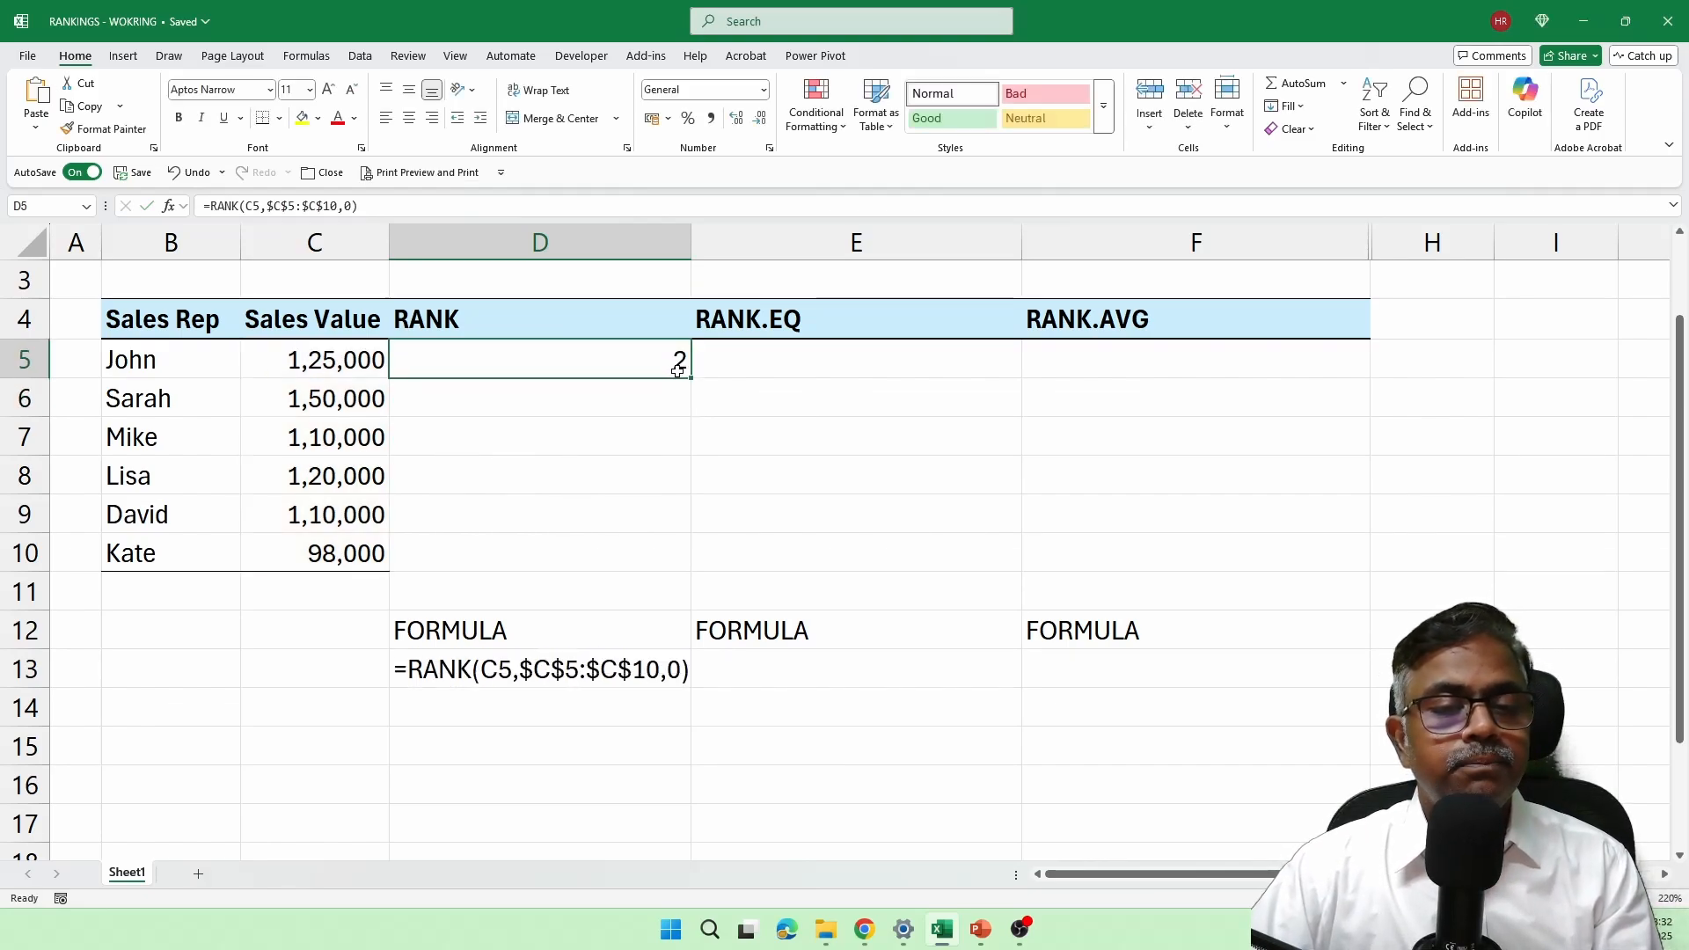
drag(694, 377, 671, 563)
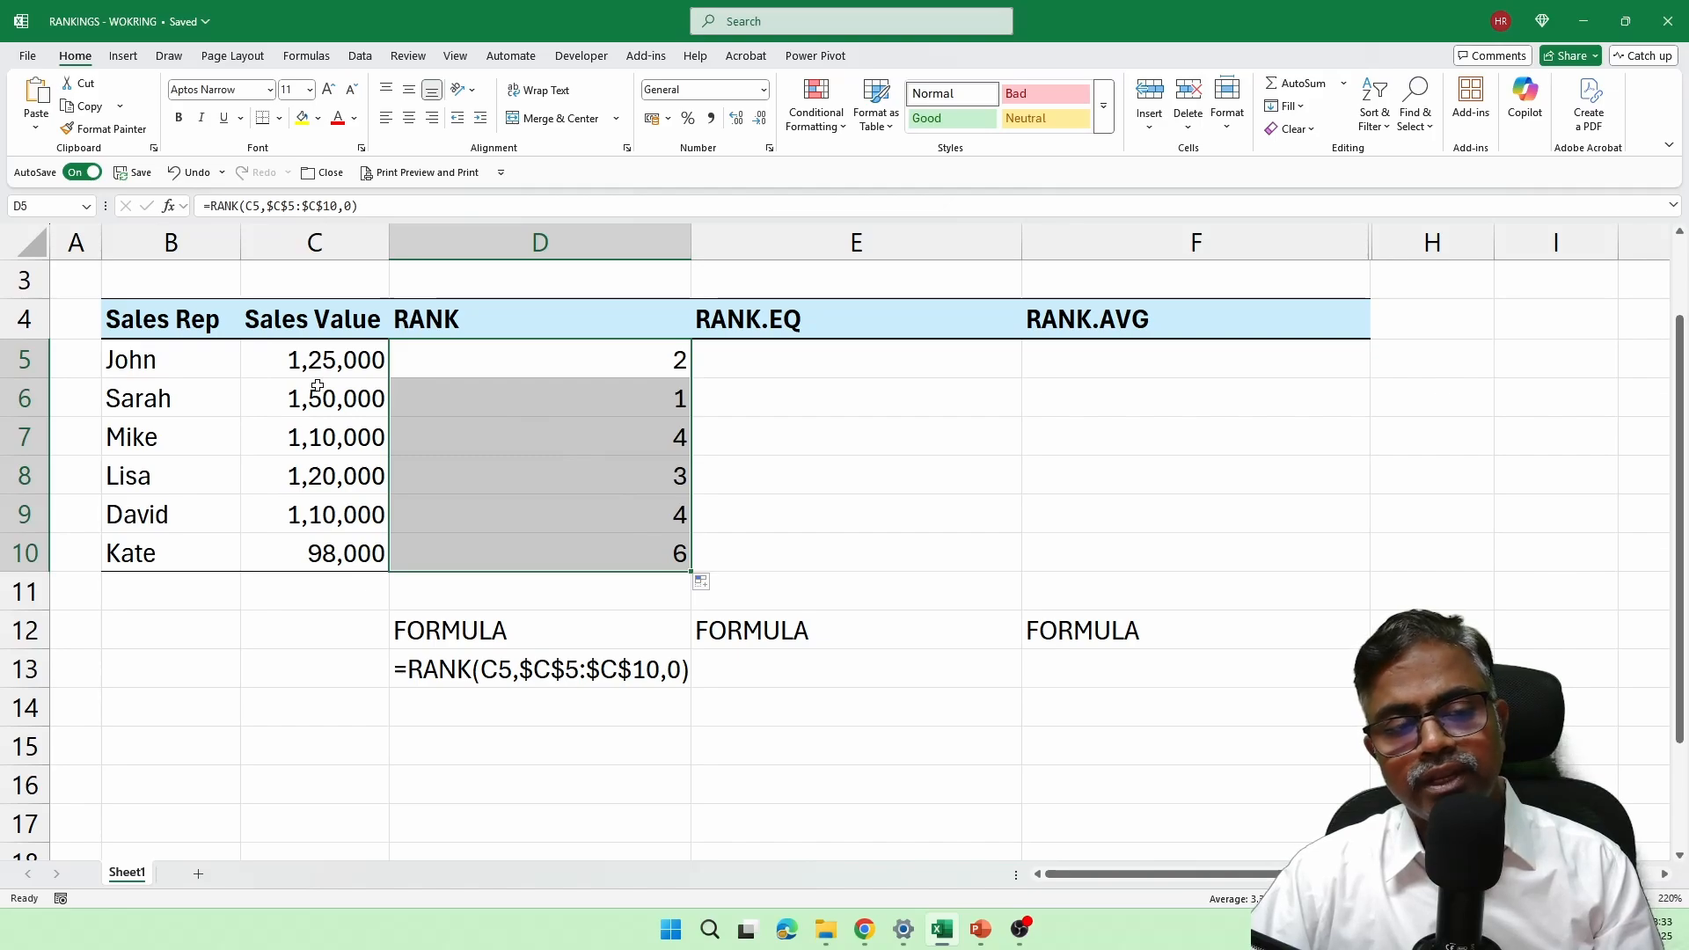
Step: Review the ranks in D5:D10 against the sales values, including the tied values in rows 7 and 9
click(647, 407)
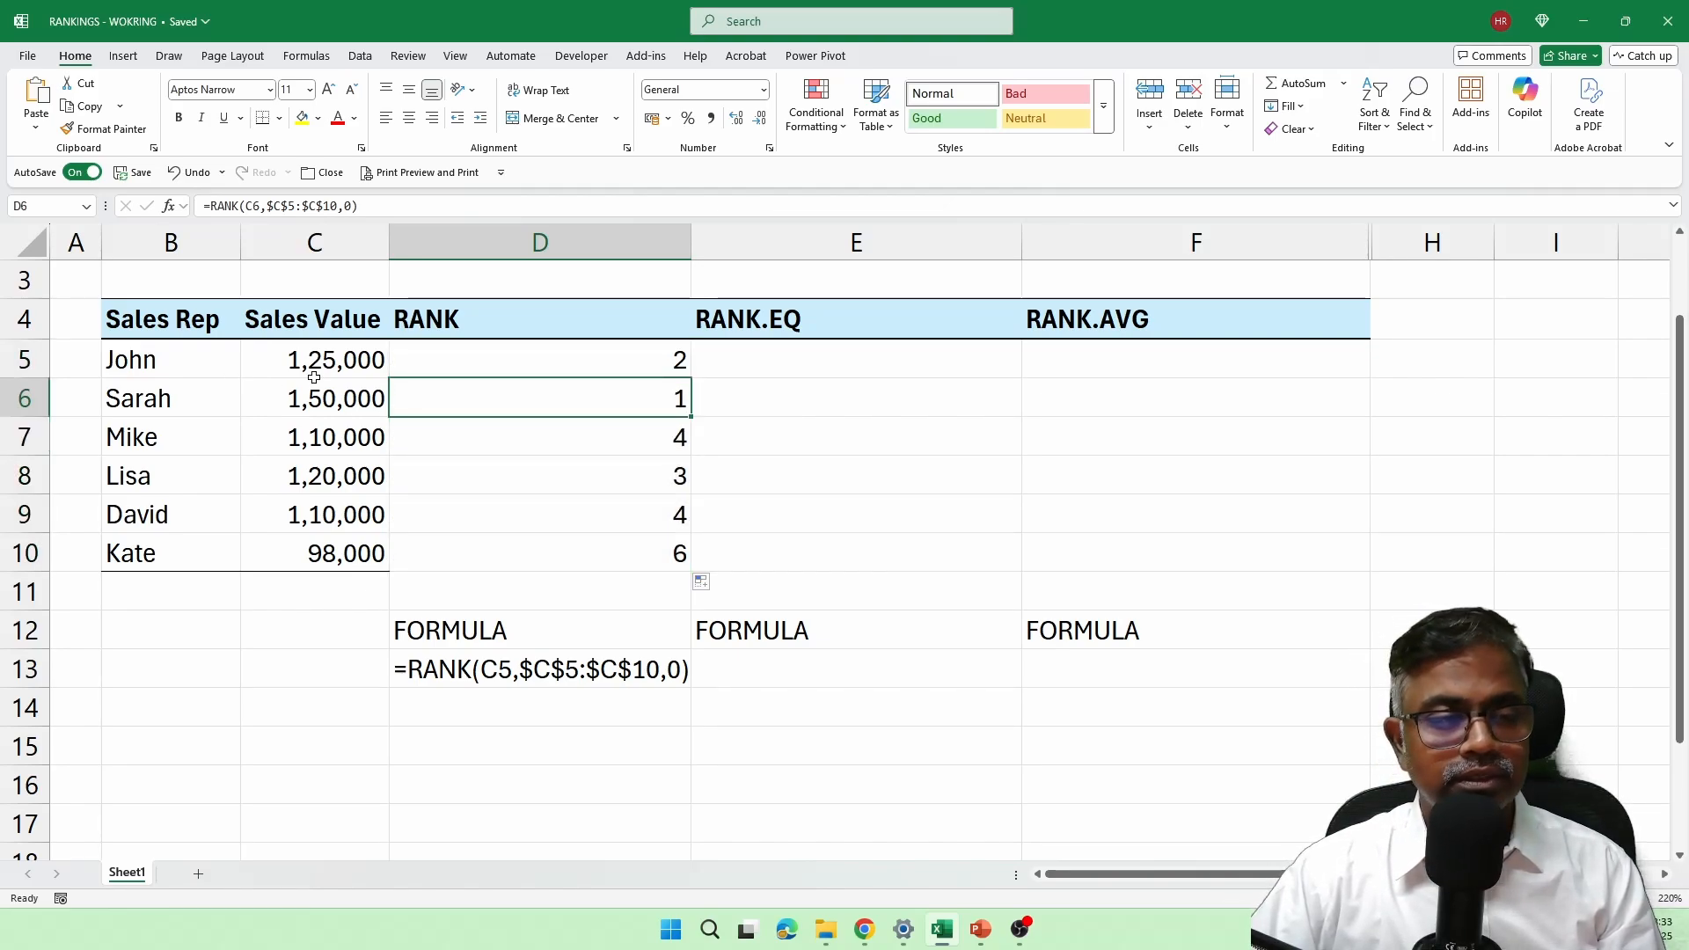
click(597, 363)
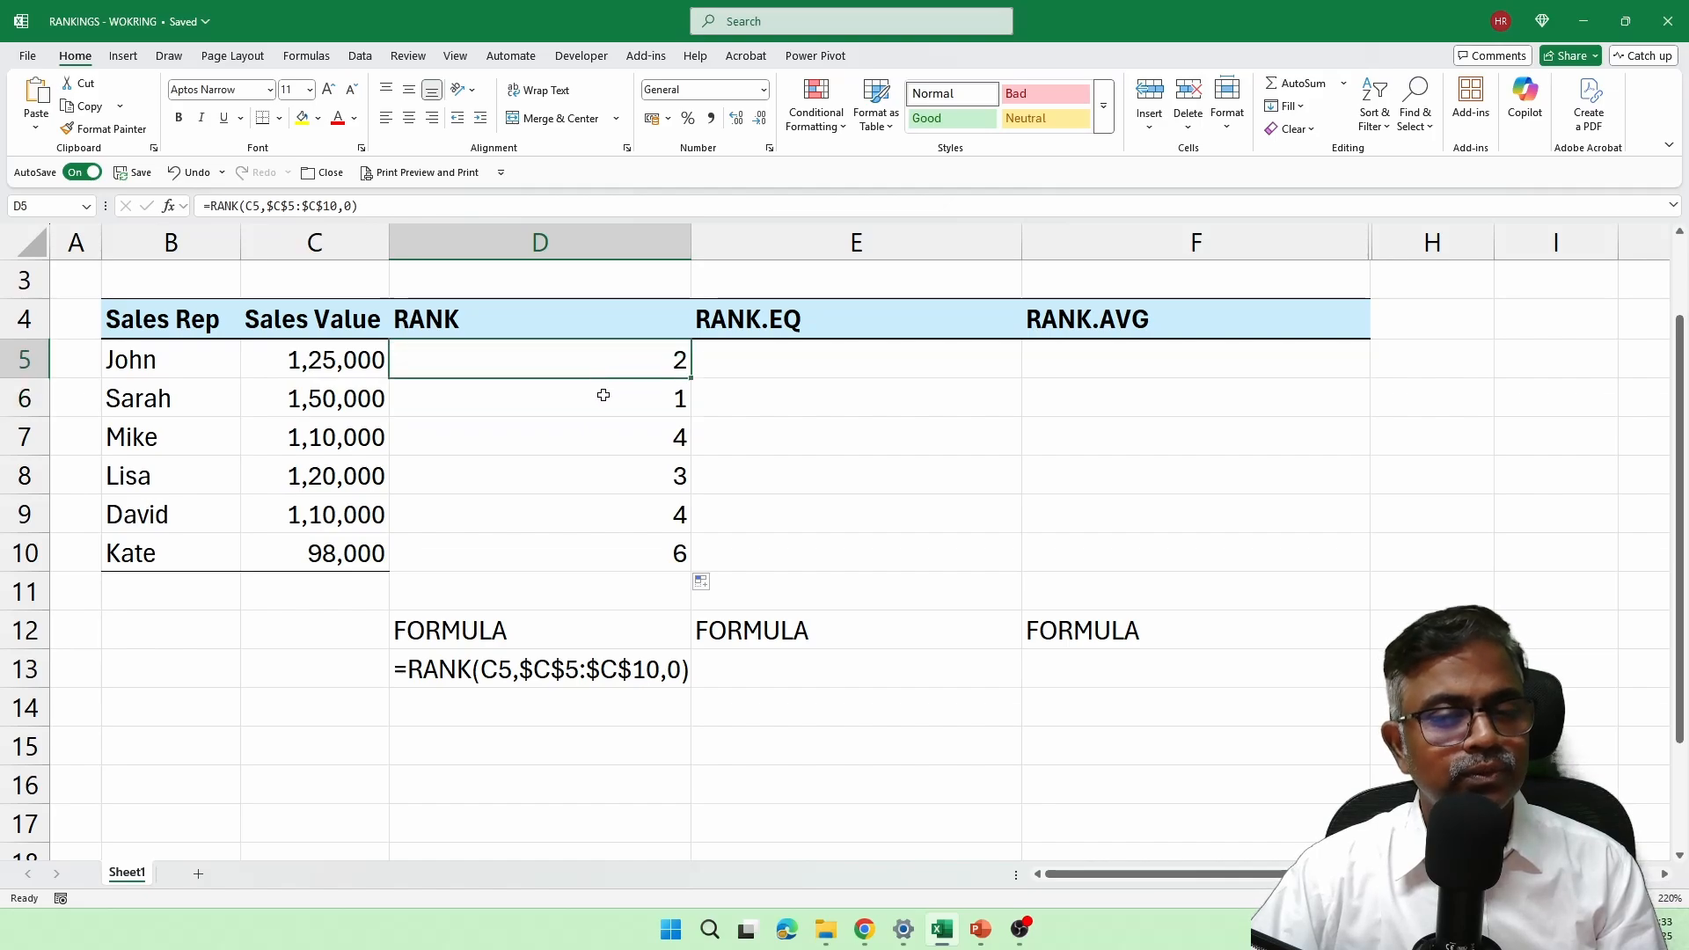
click(516, 470)
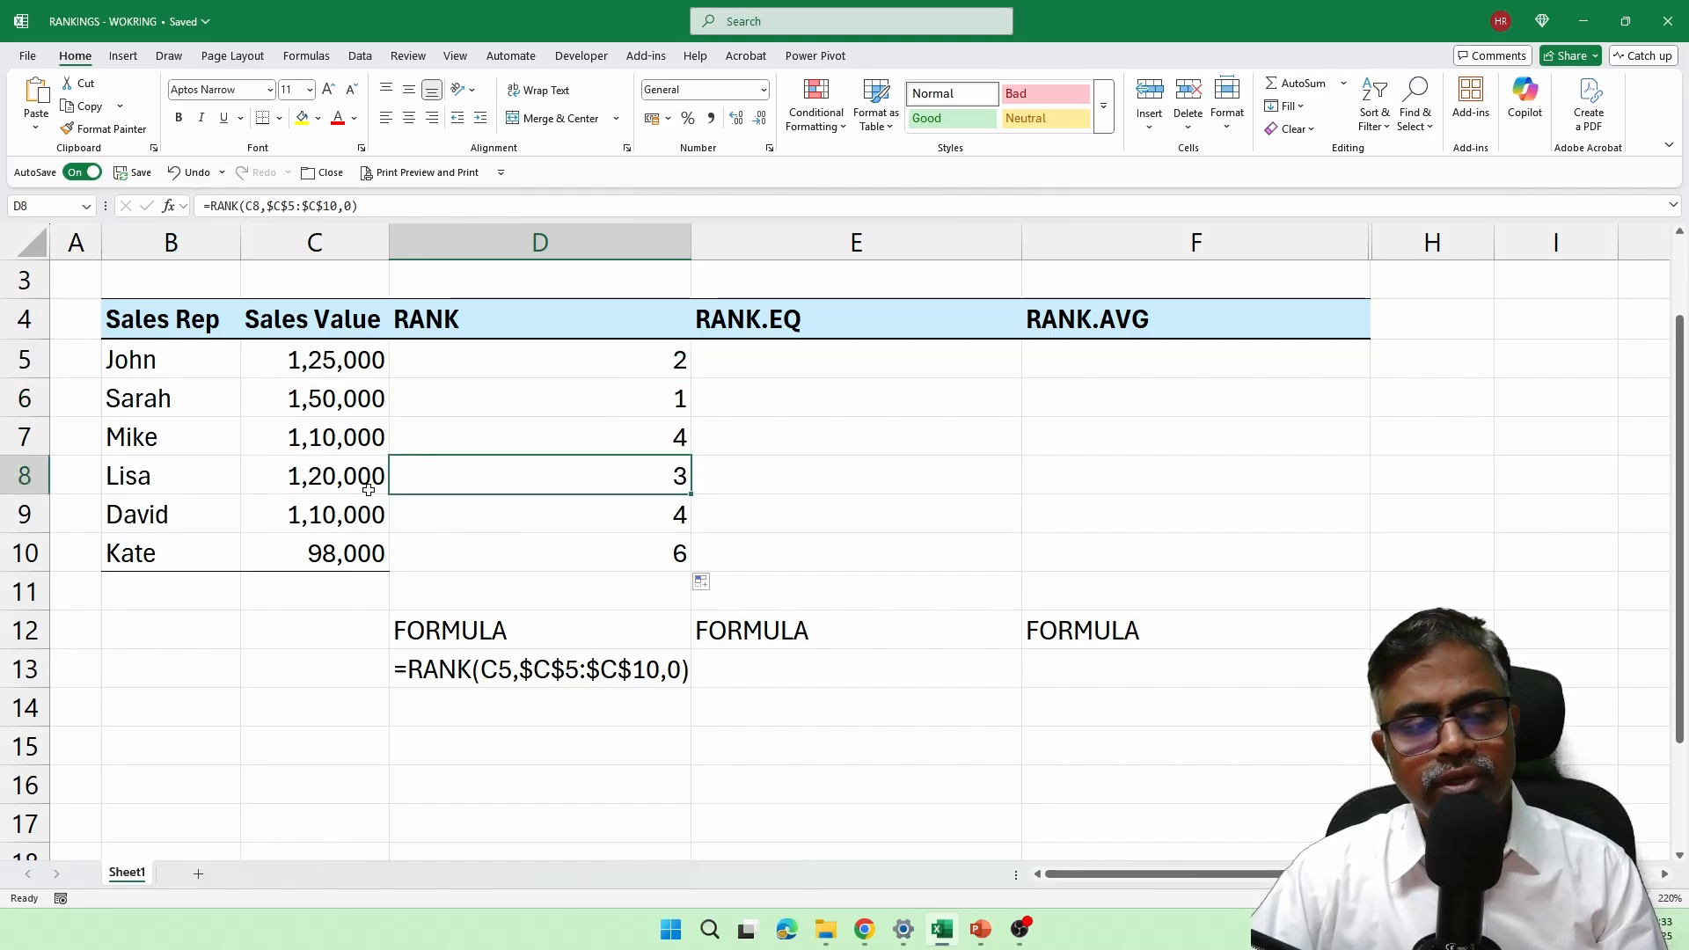
click(666, 446)
click(653, 520)
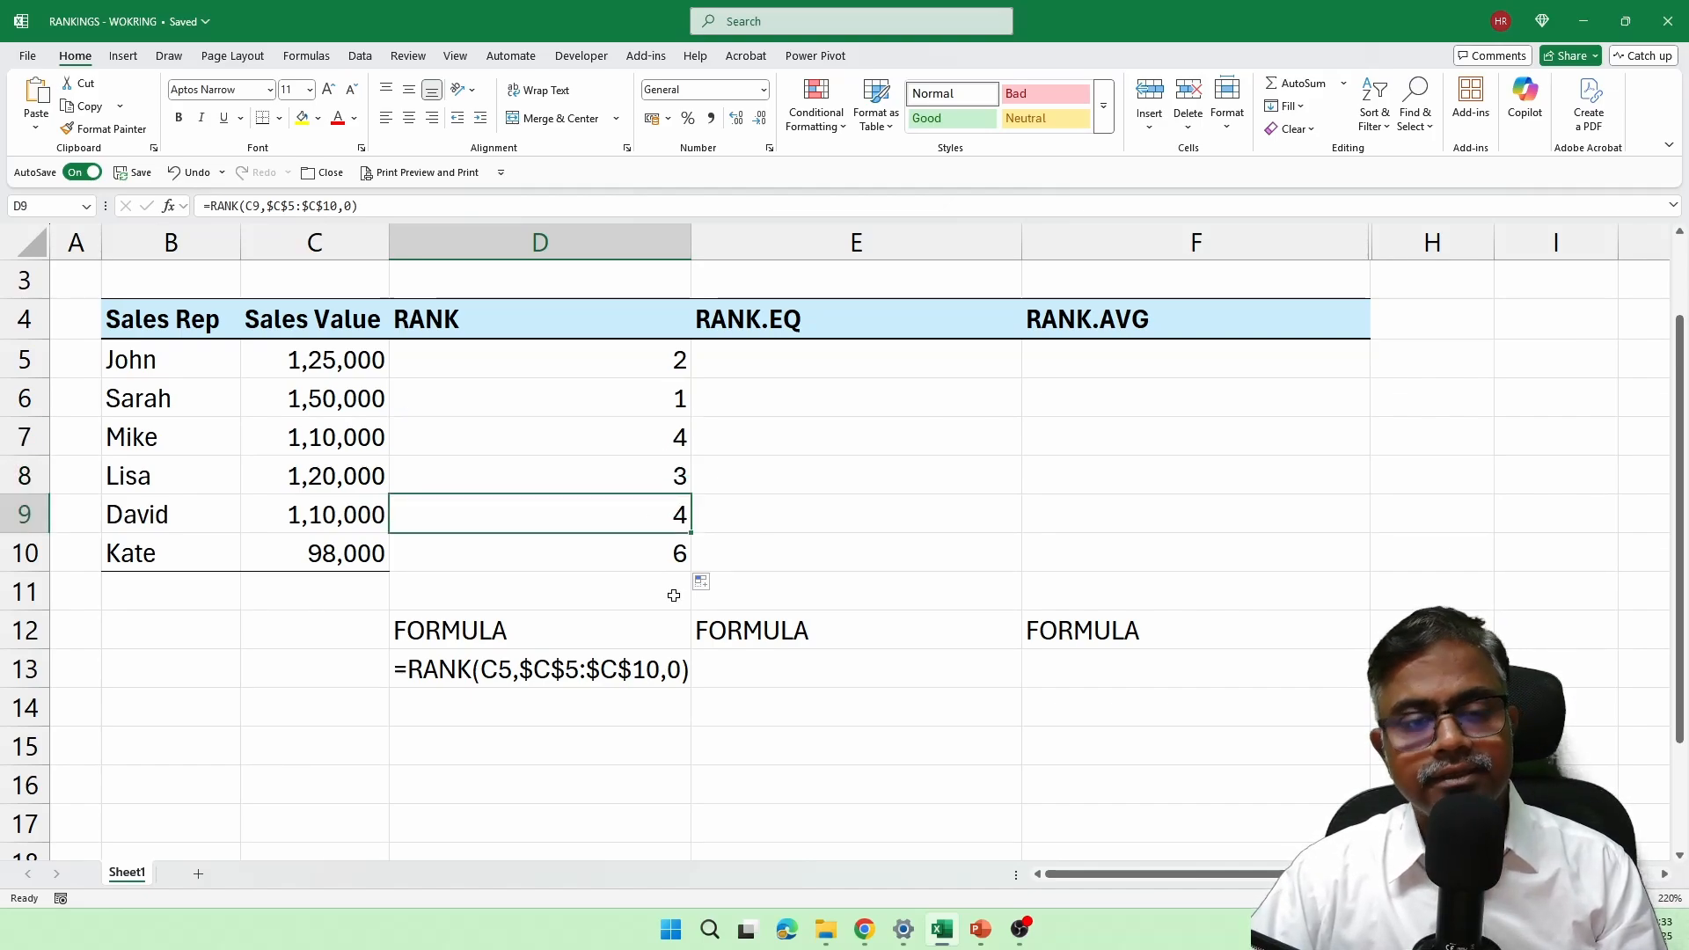
click(675, 561)
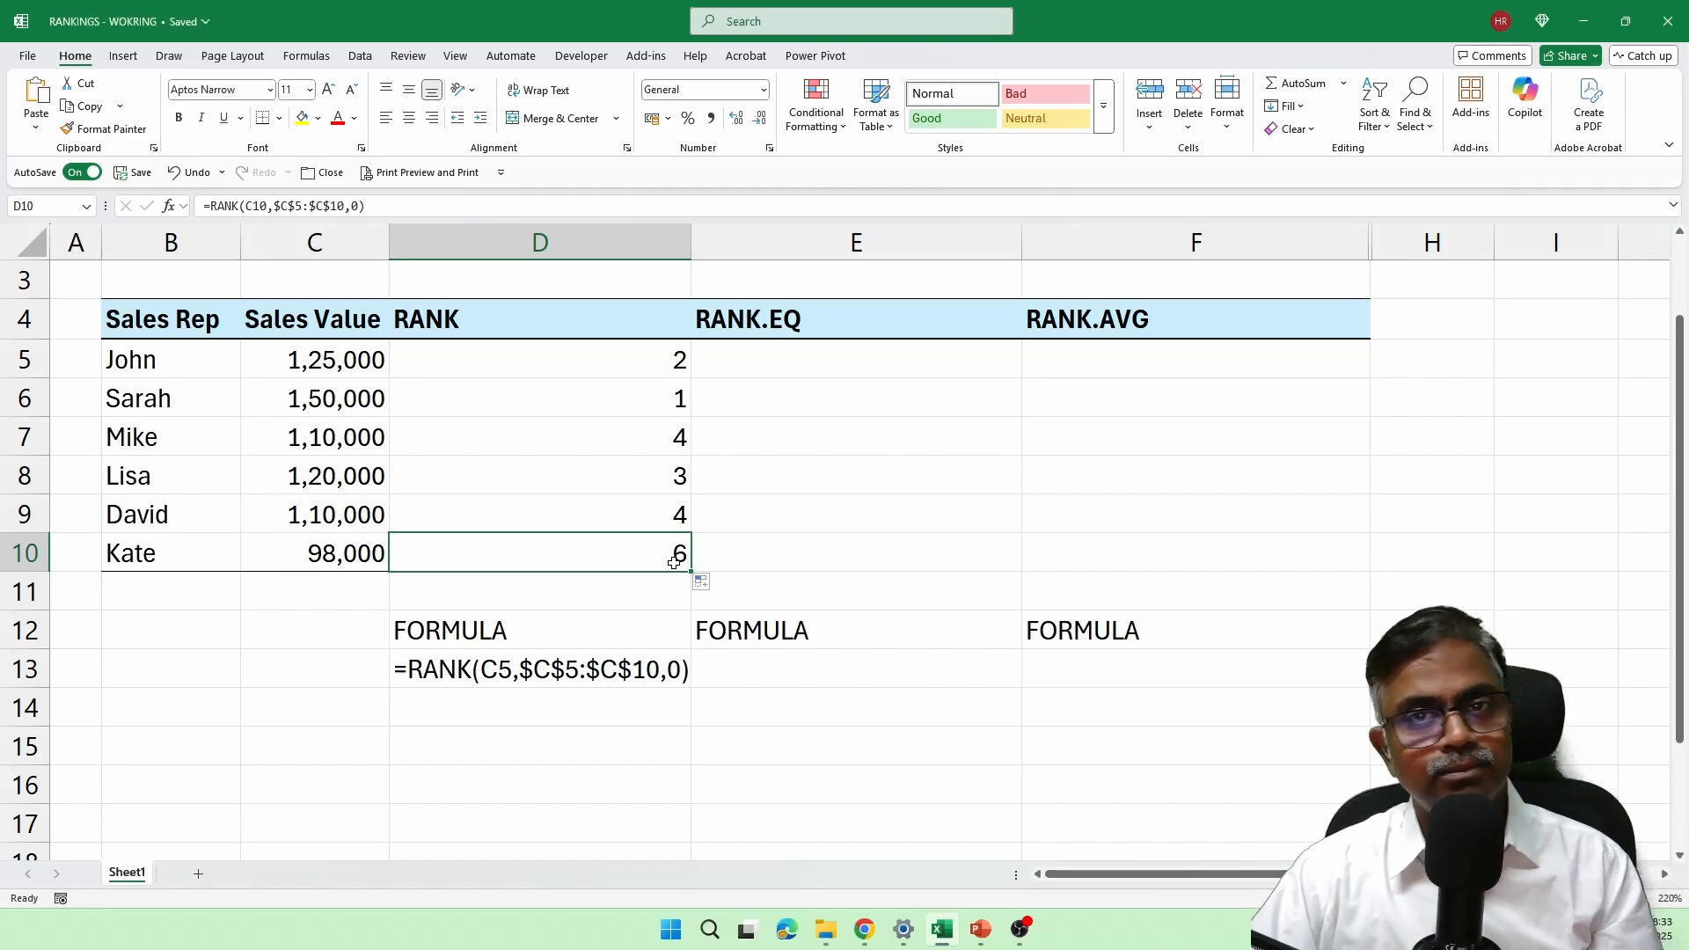
Step: Enter =RANK.EQ(C5,$C$5:$C$10,0) in E5 and fill the formula down to E10
click(819, 363)
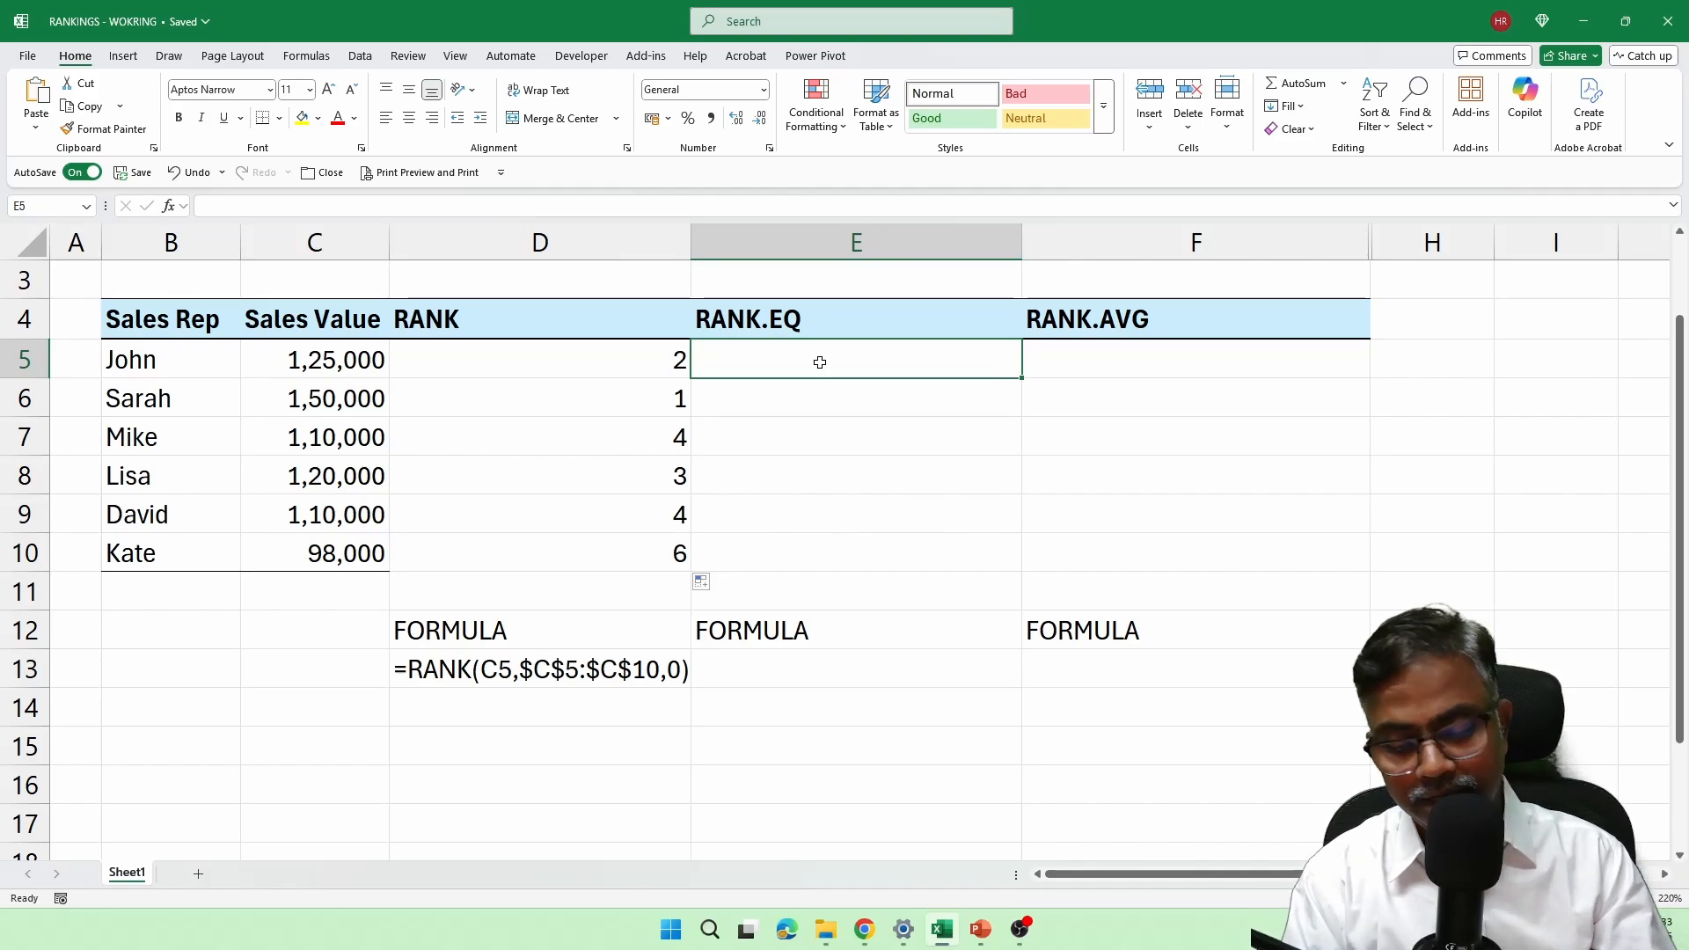
text(=rank)
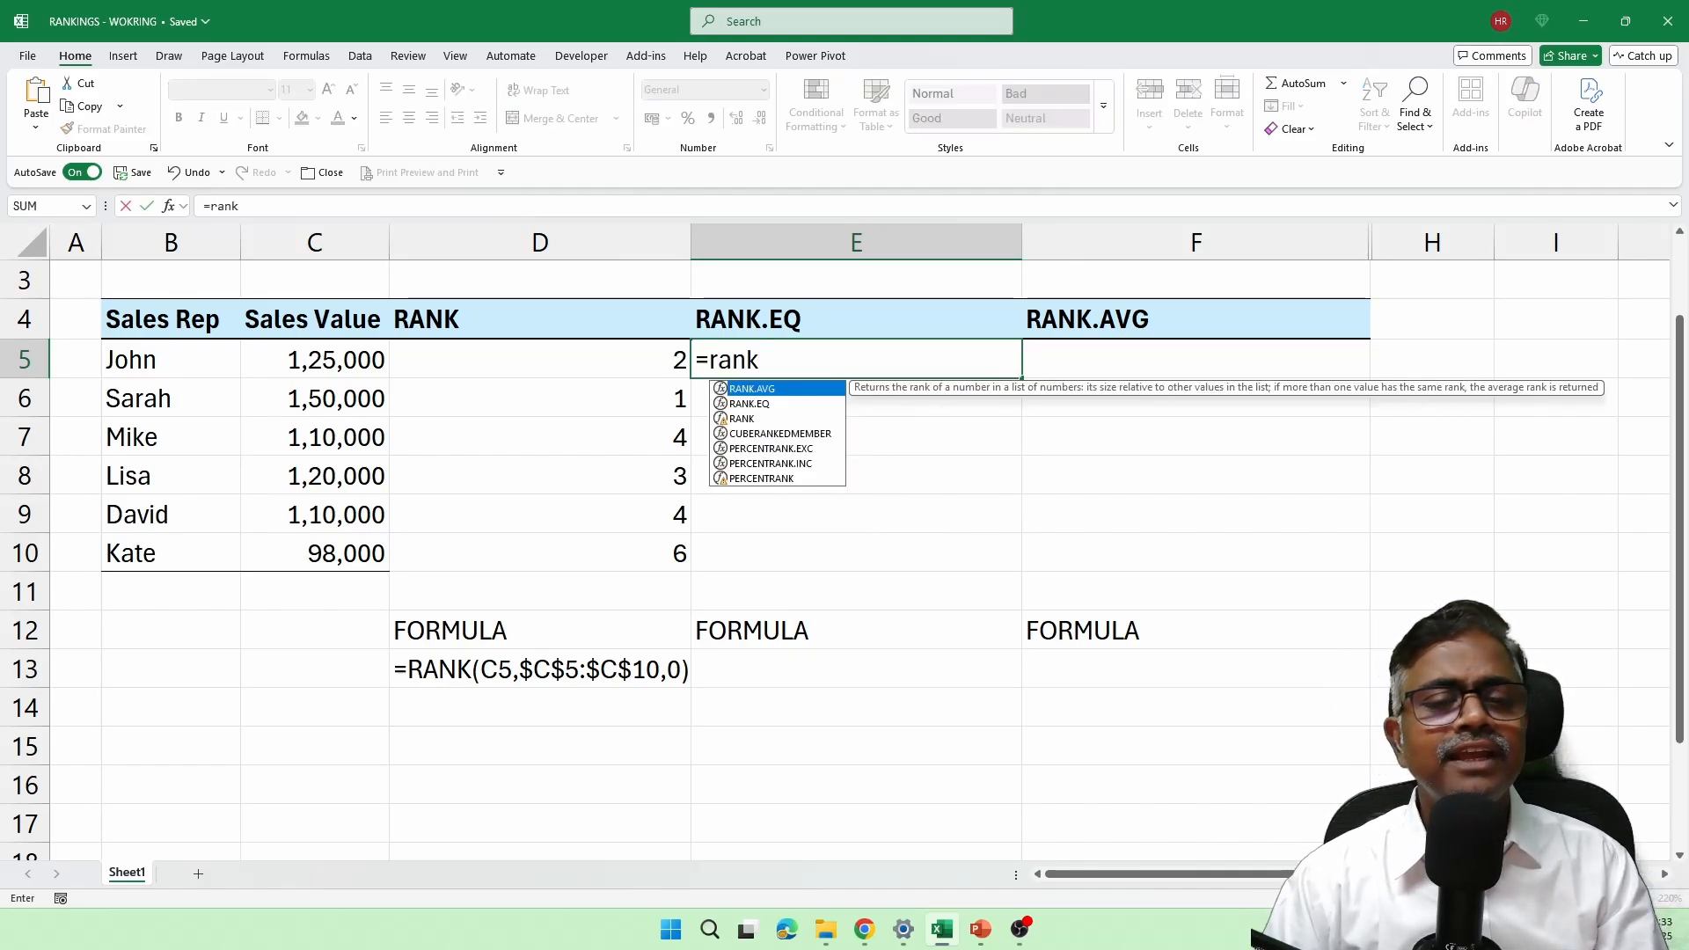
key(Down)
key(Tab)
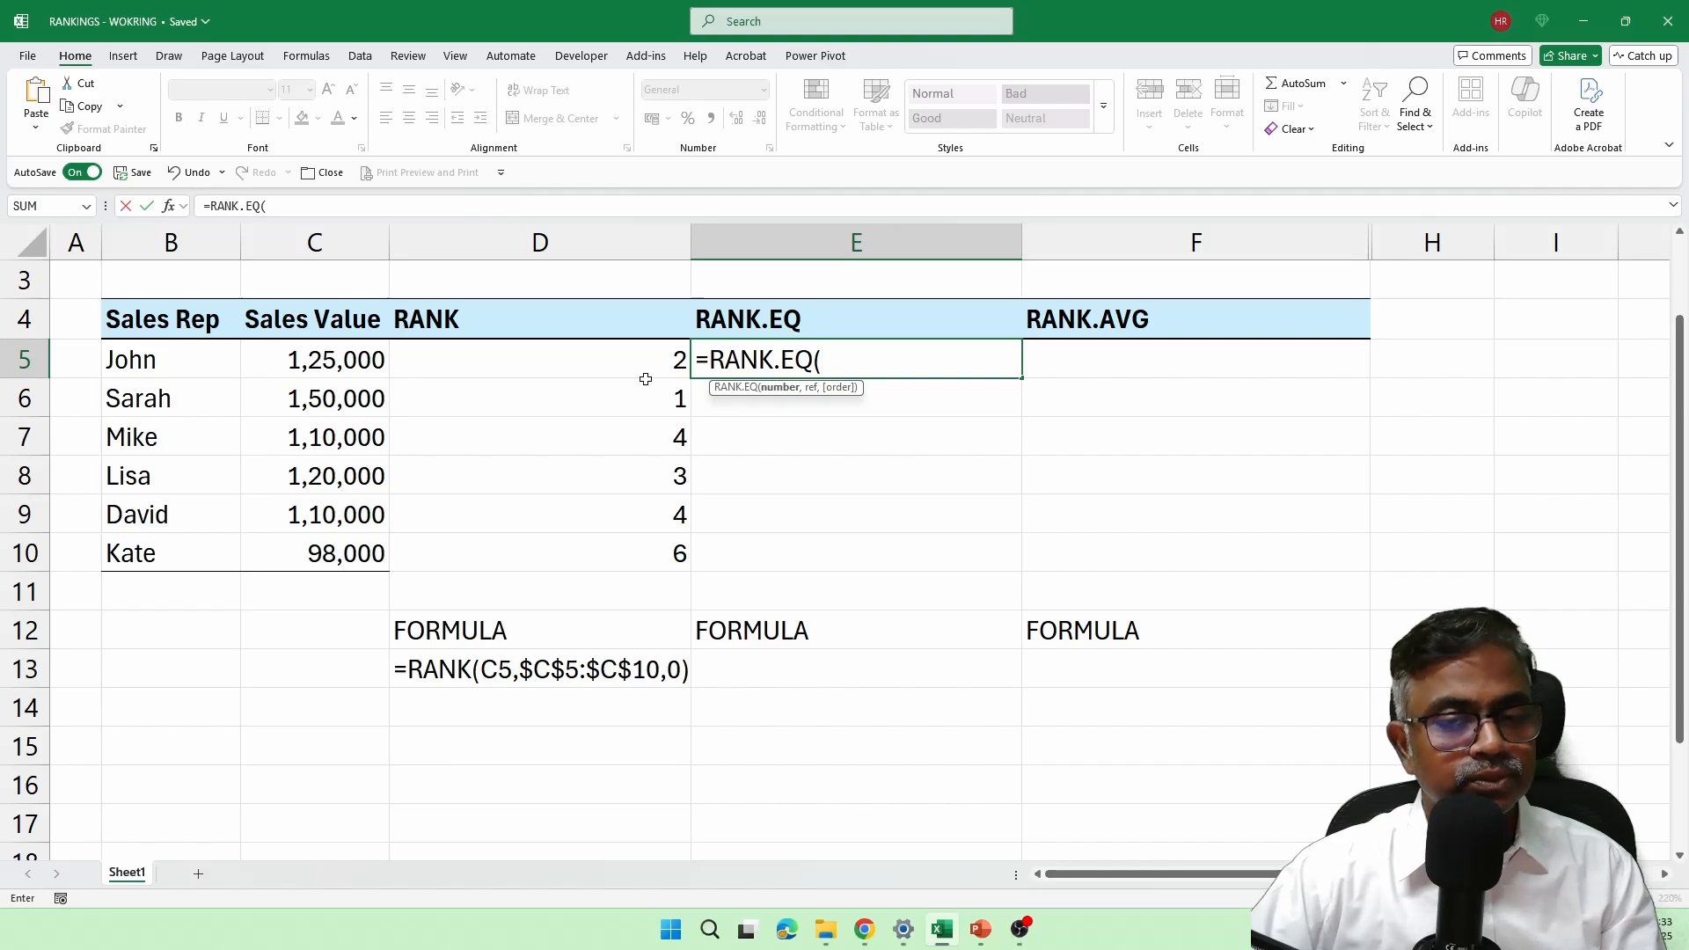
click(362, 360)
text(,)
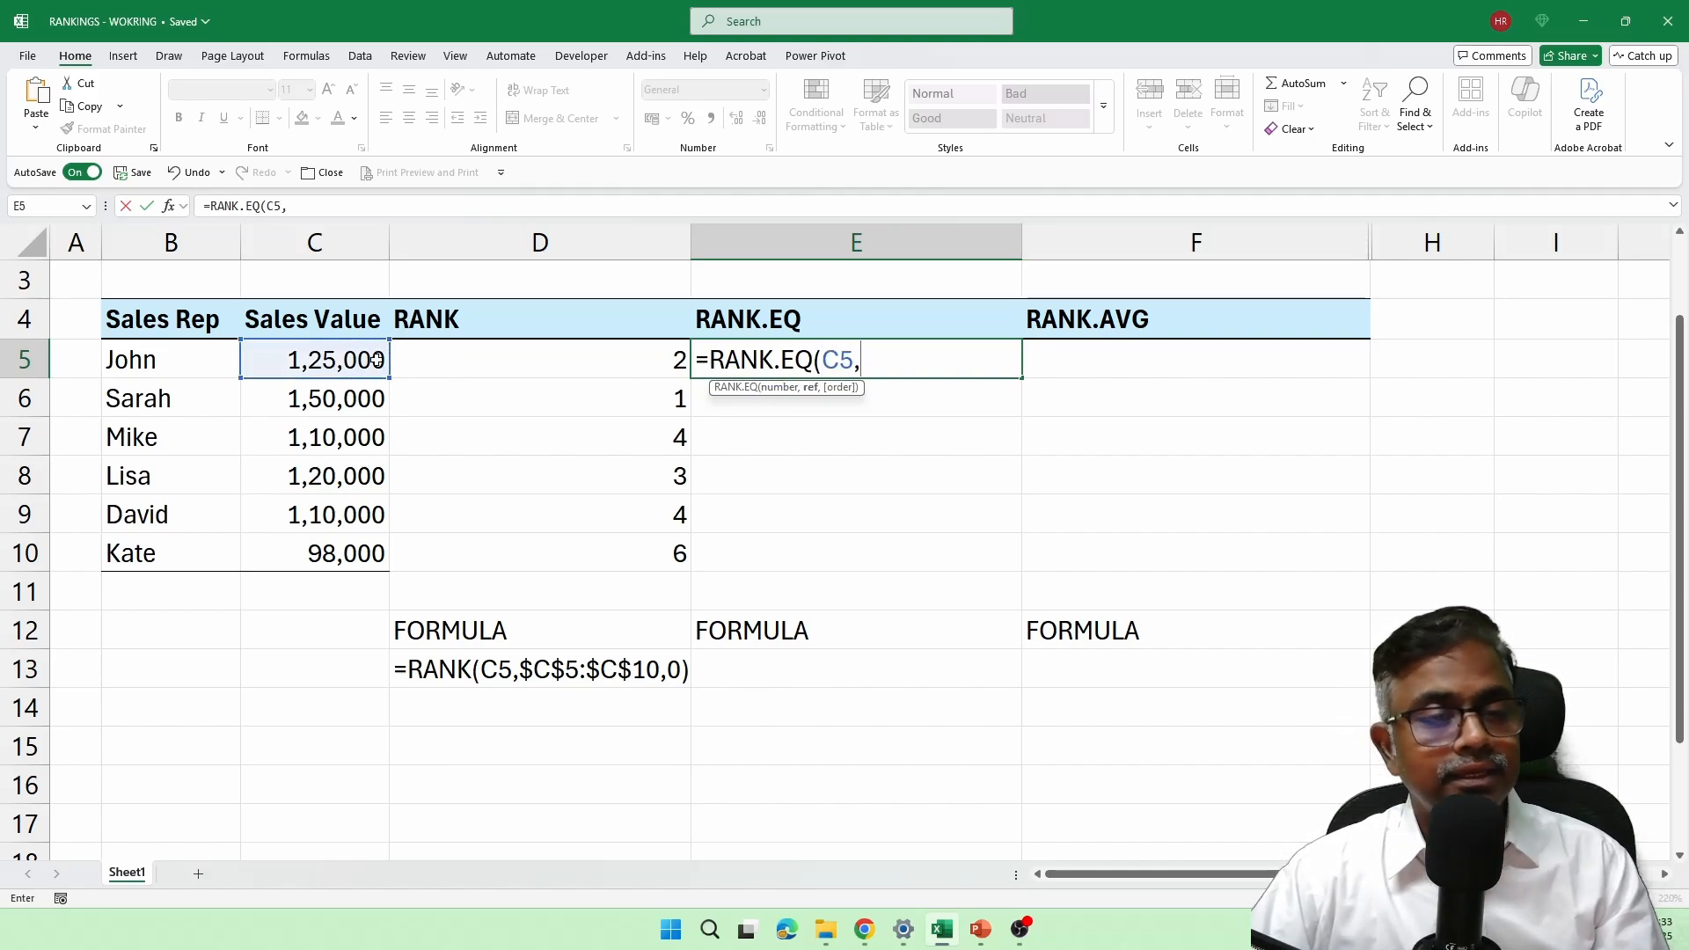
drag(367, 360, 379, 553)
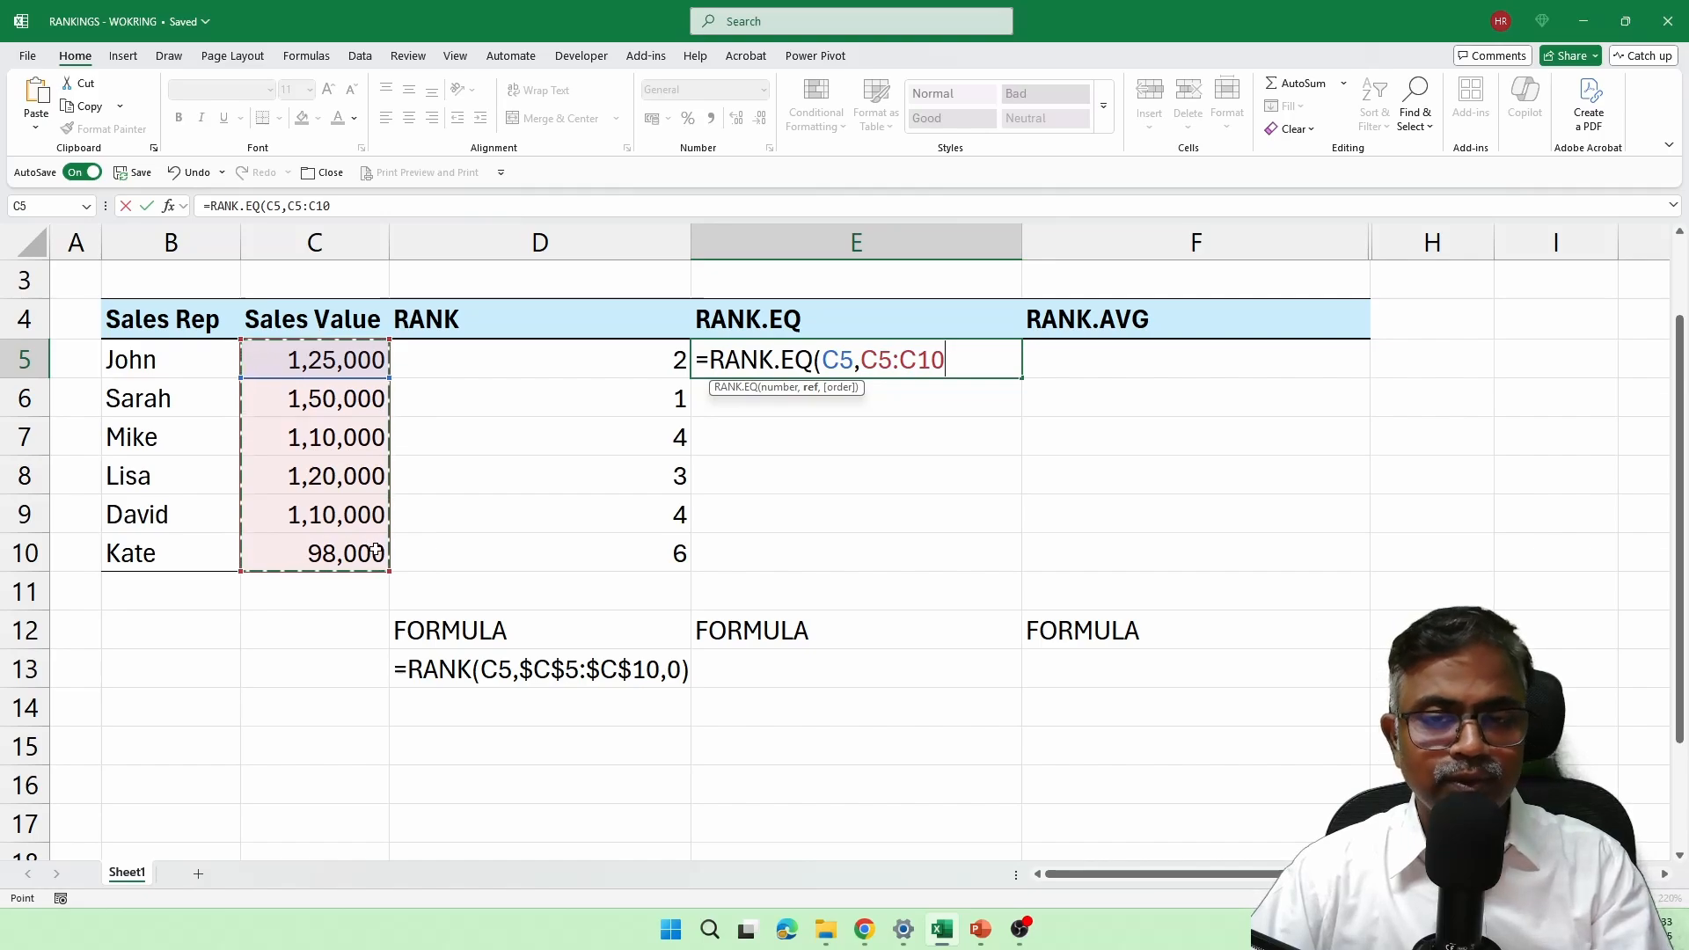
key(F4)
text(,)
text(0,0)
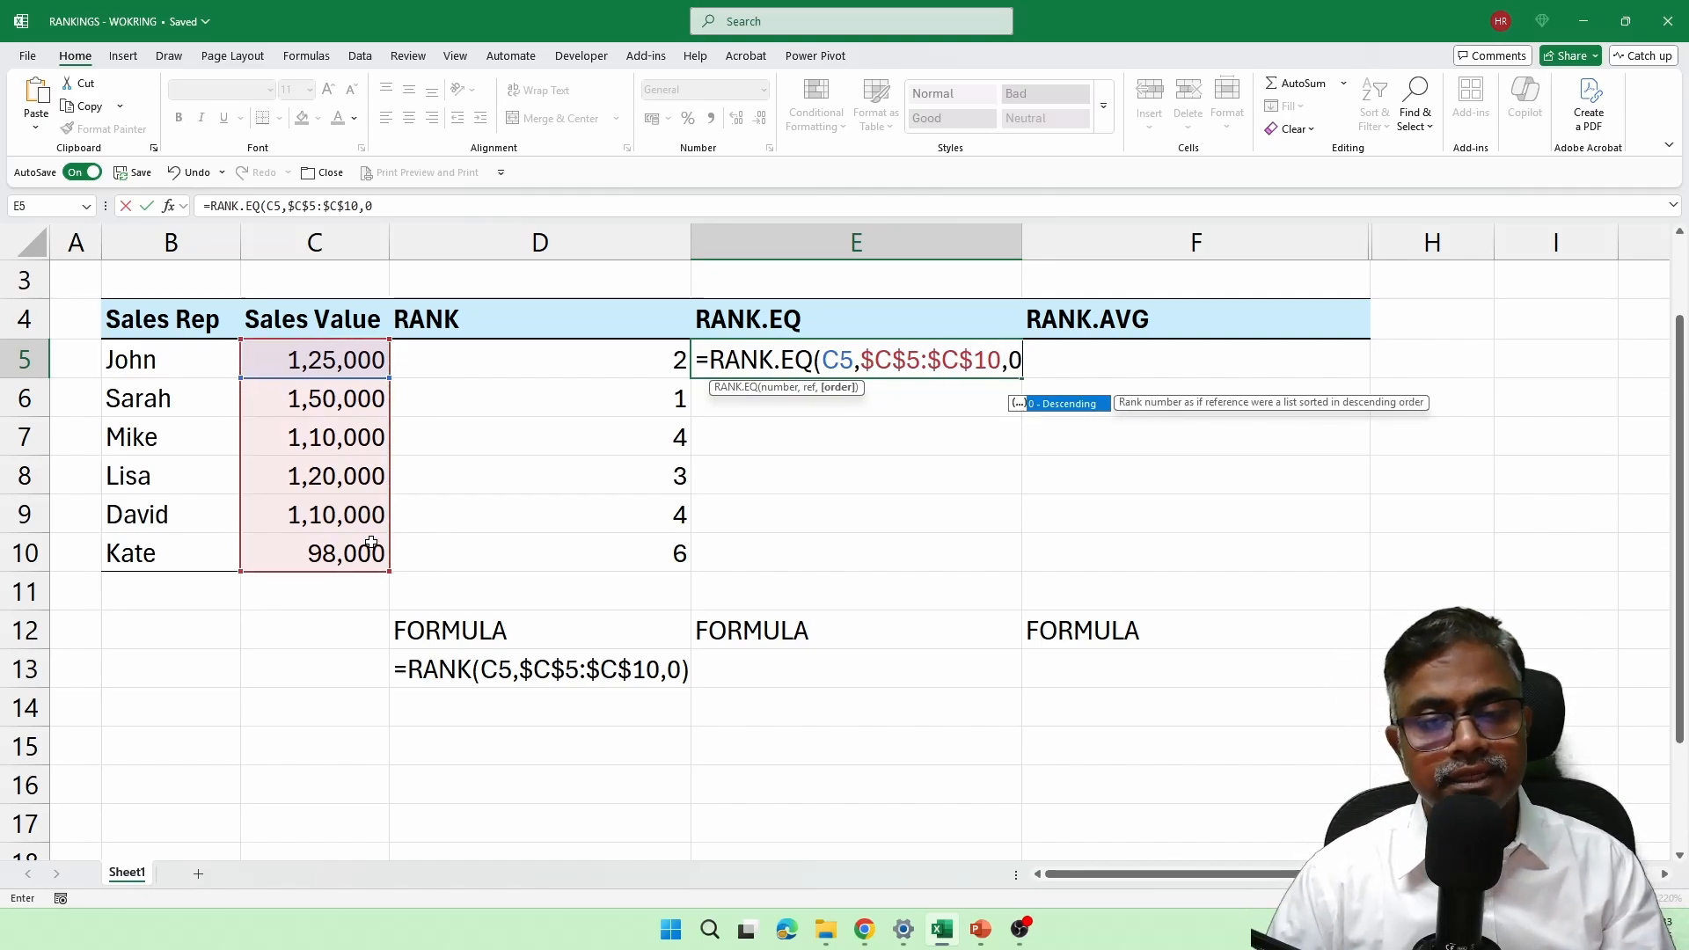
text())
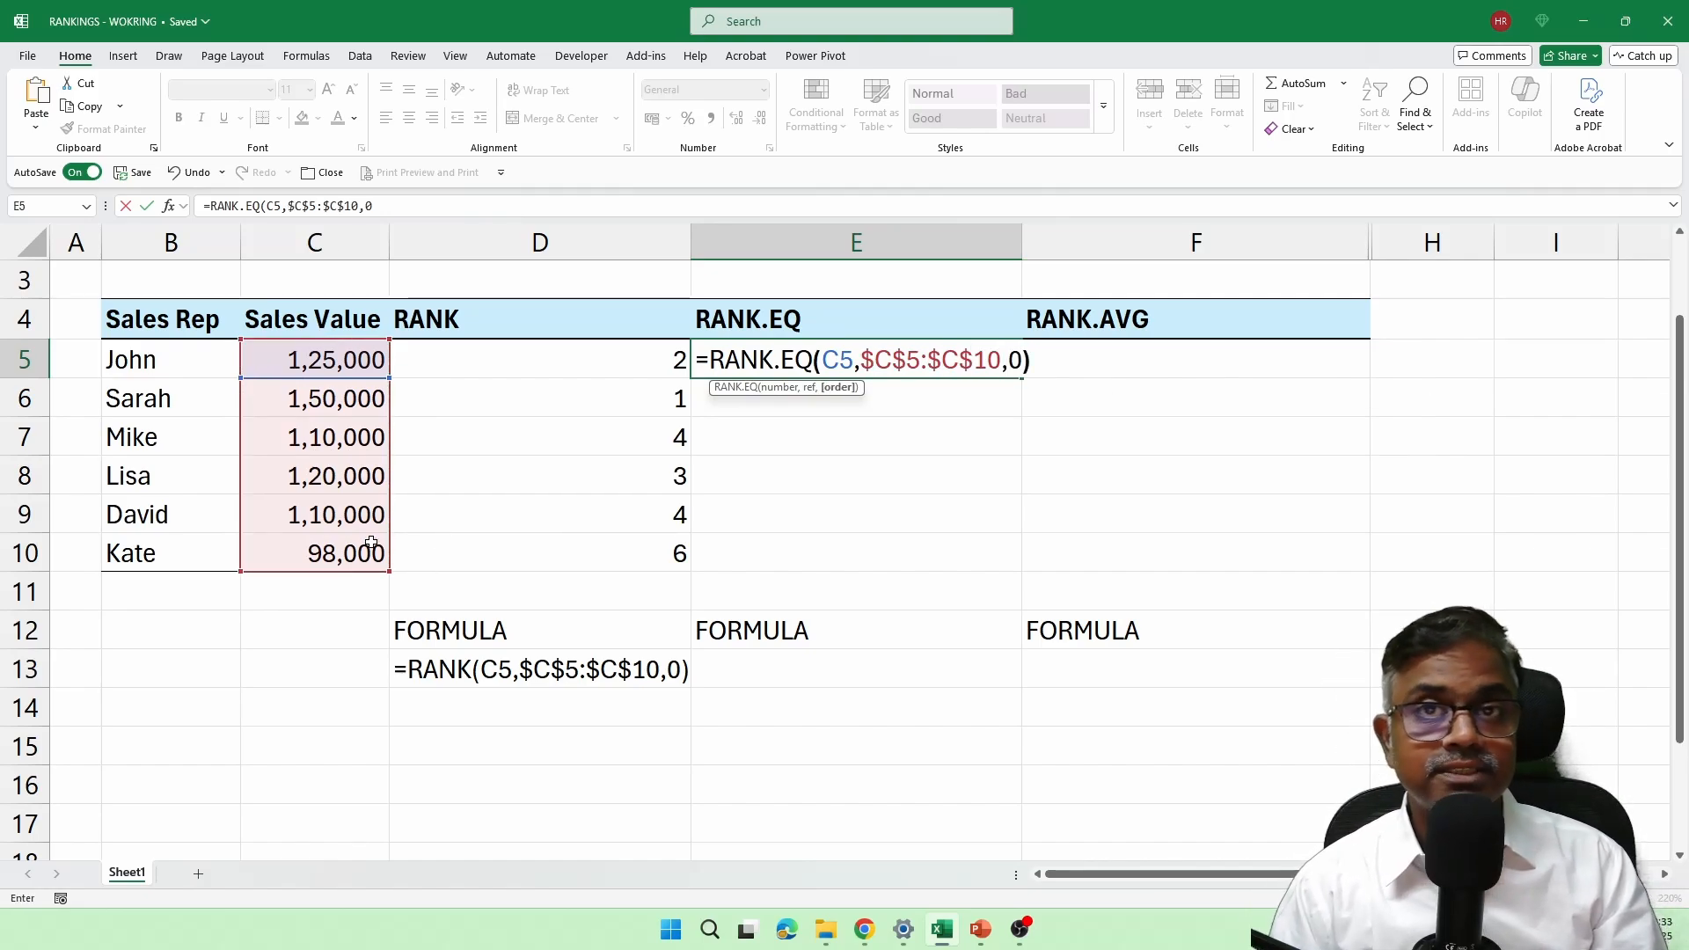
key(Return)
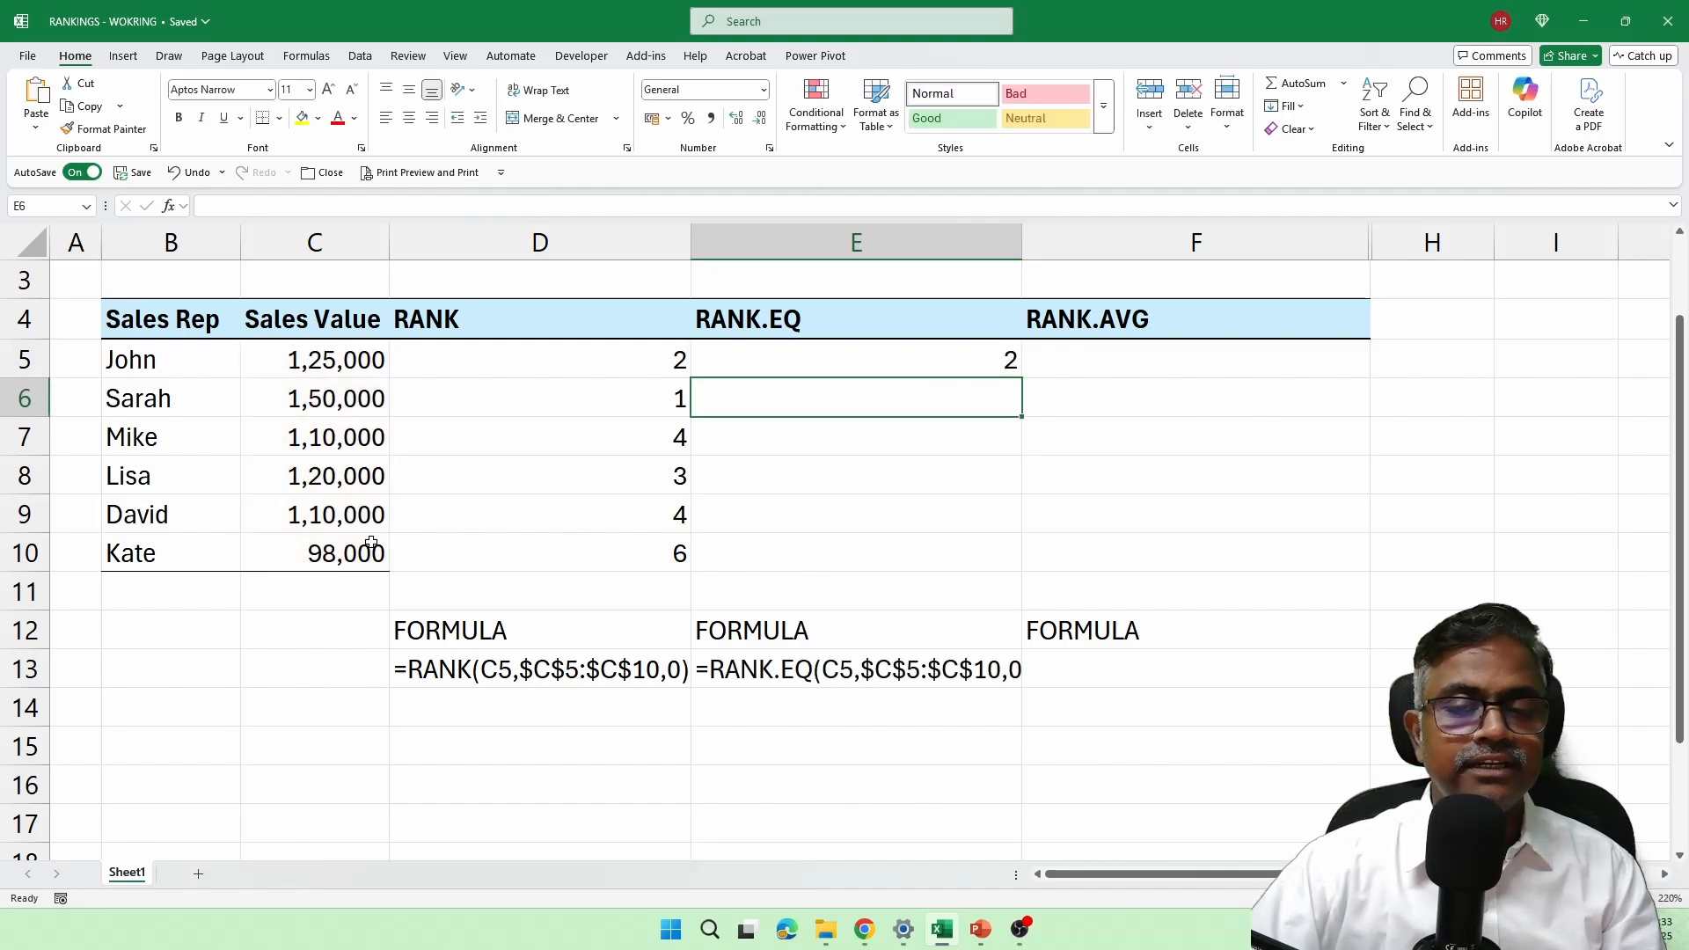
click(936, 360)
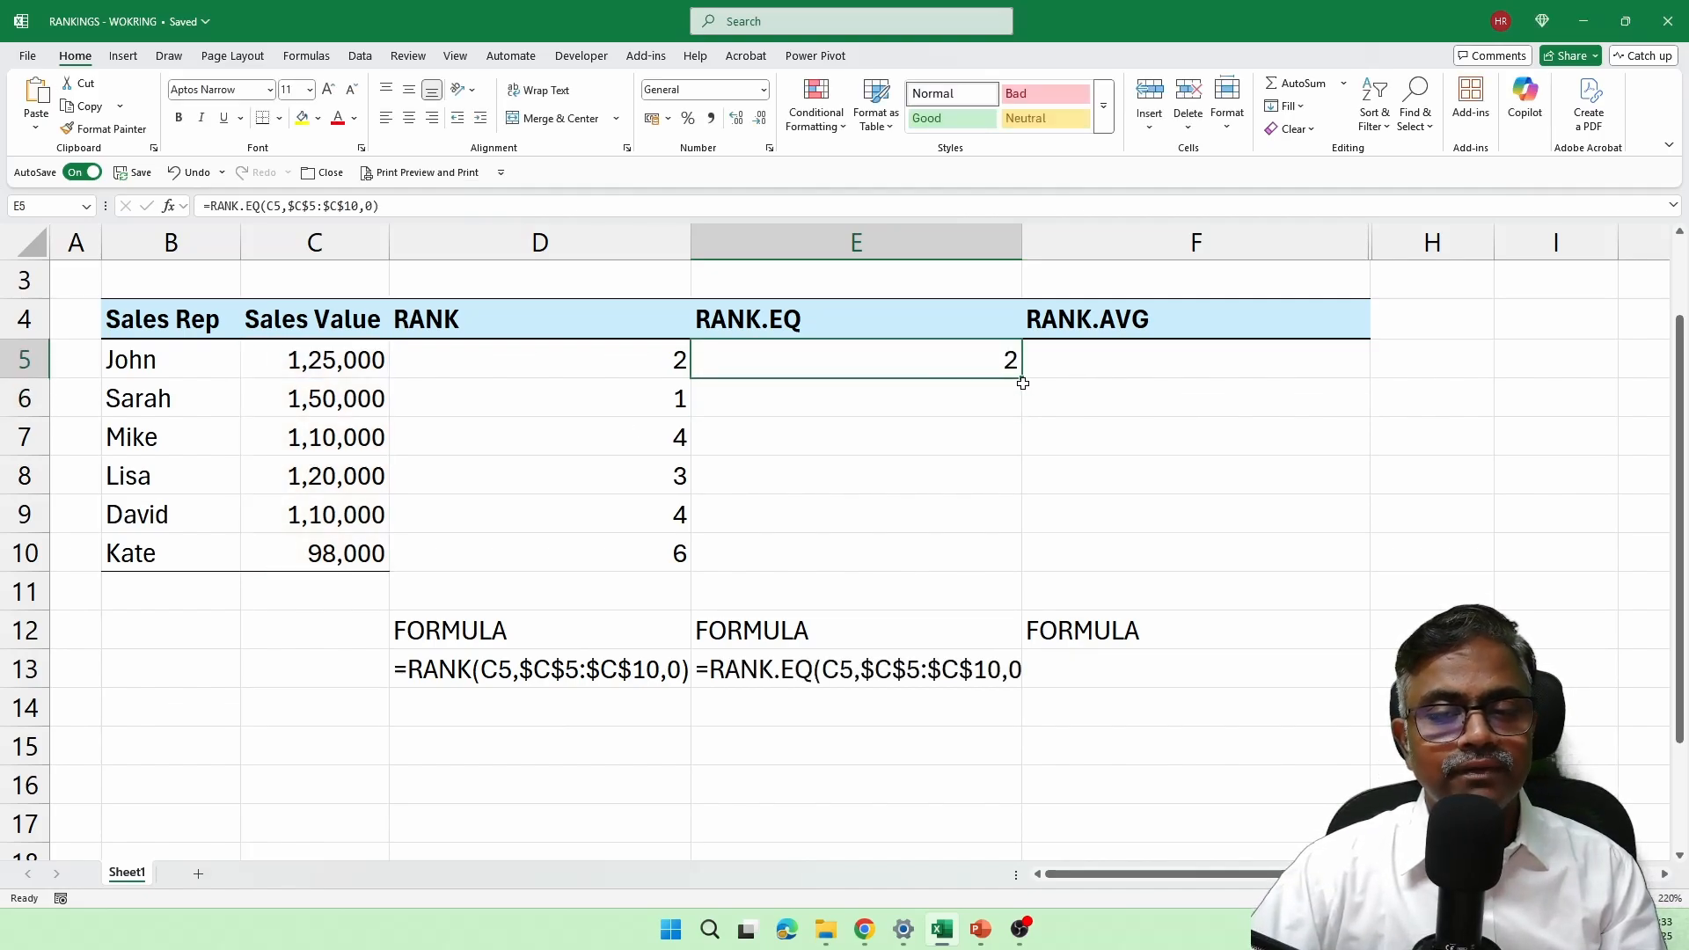
drag(1021, 378, 992, 580)
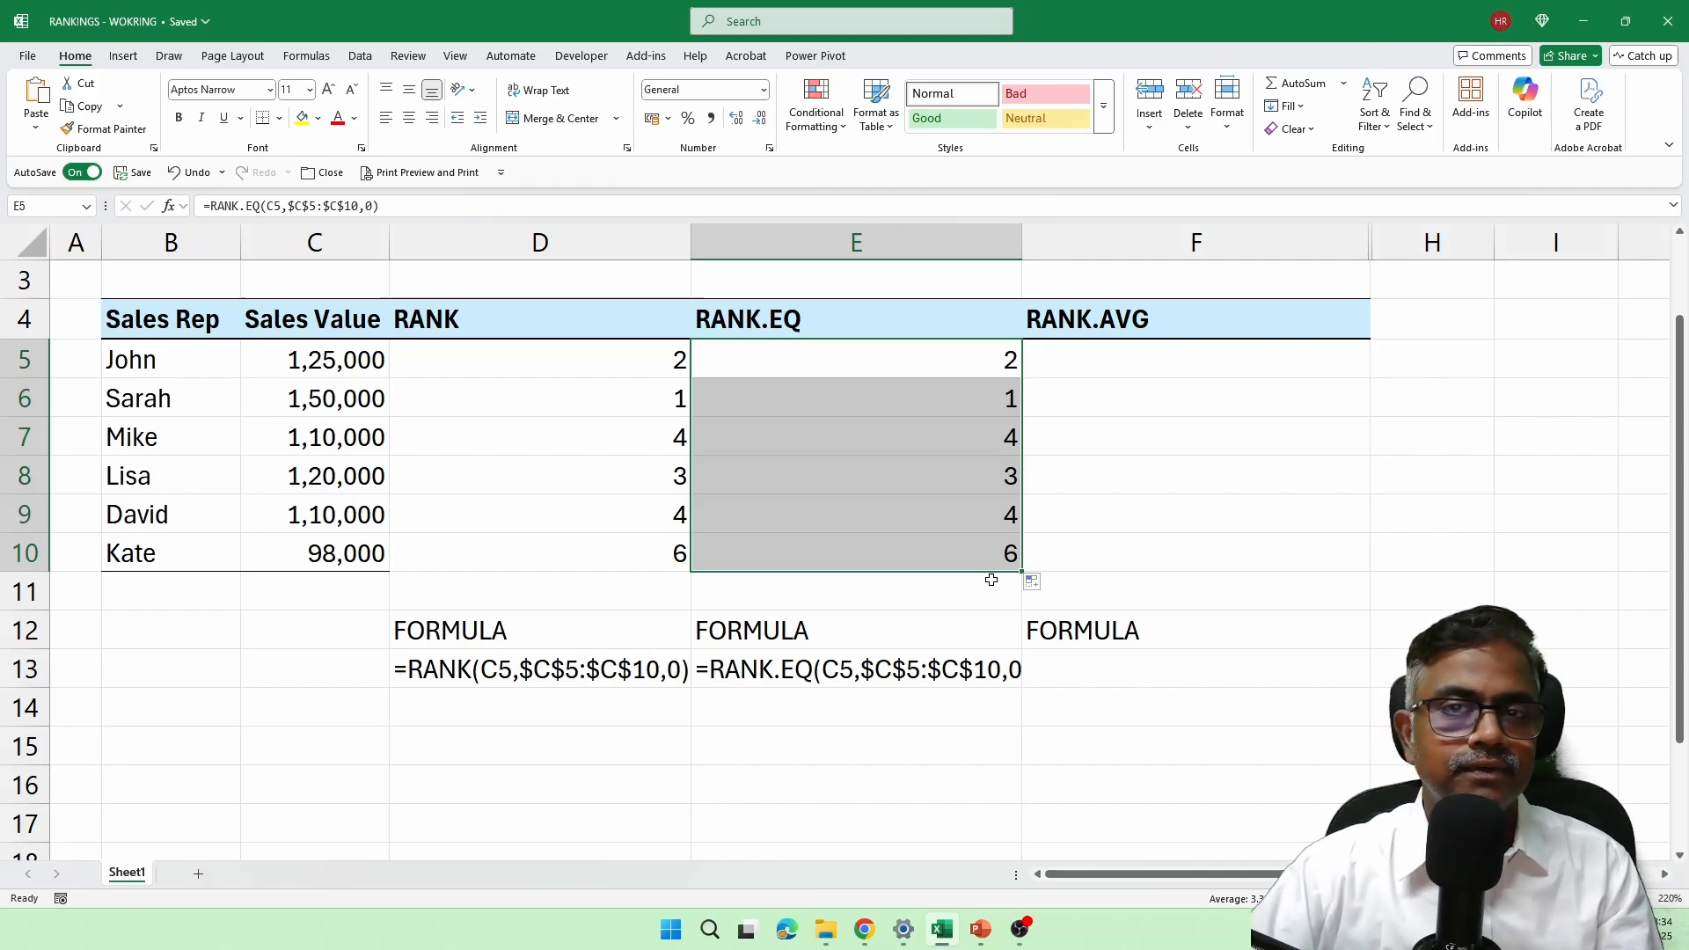
Step: Enter =RANK.AVG(C5,$C$5:$C$10,0) in F5 and fill the formula down to F10
click(1189, 374)
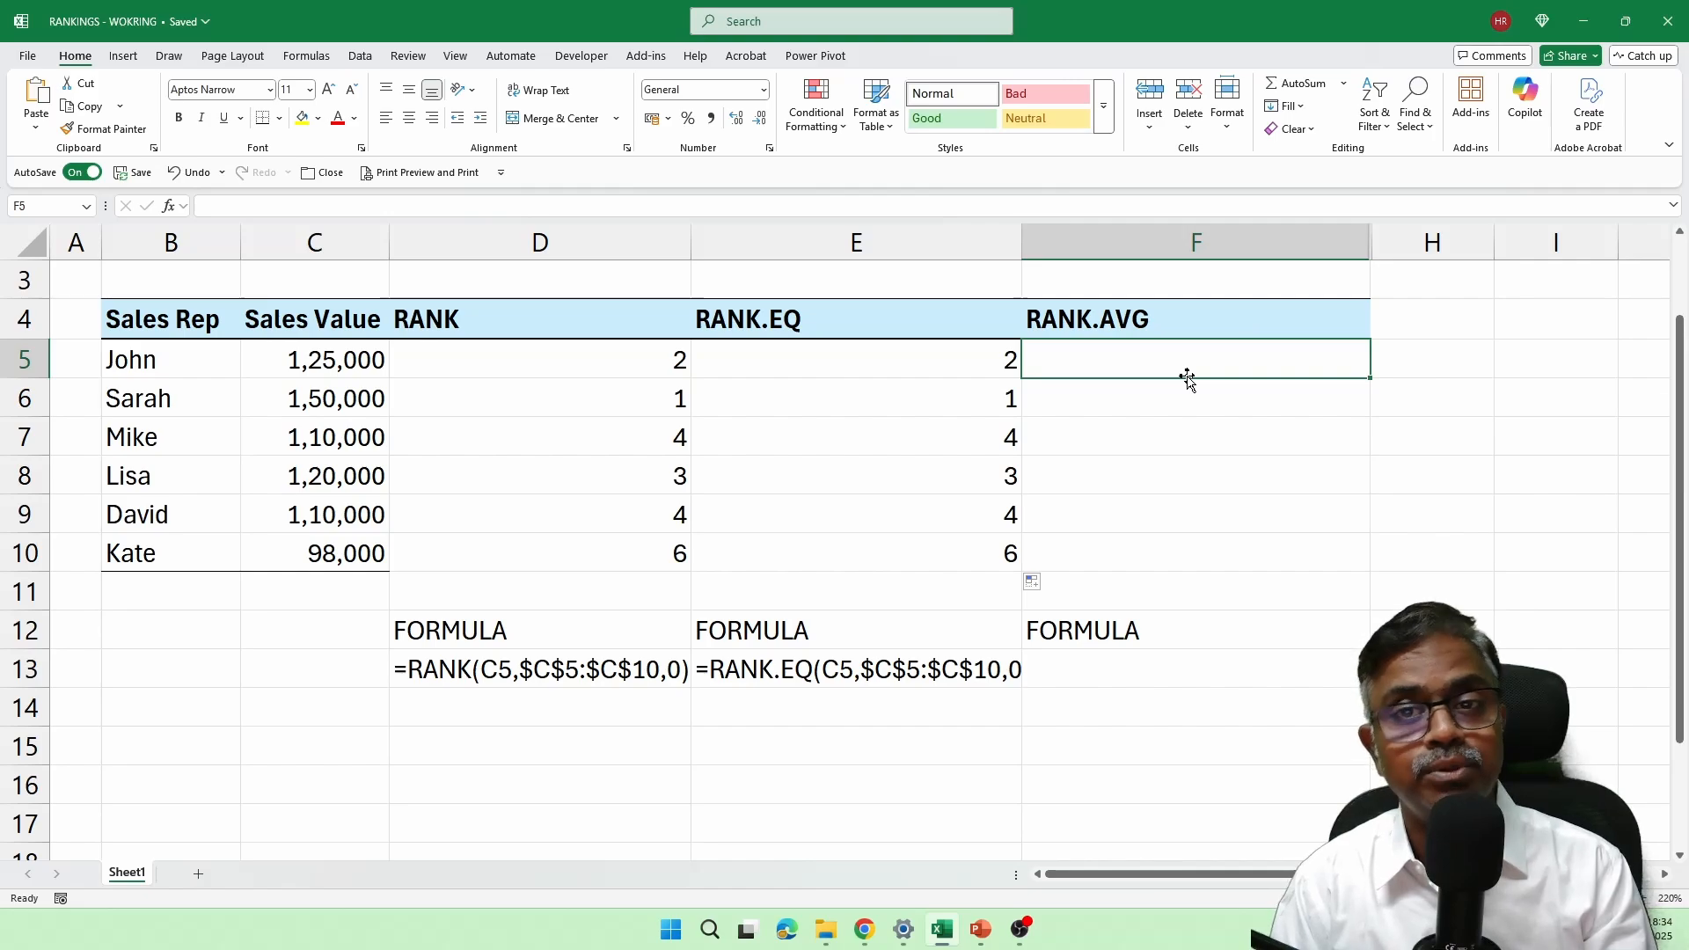
text(=rank)
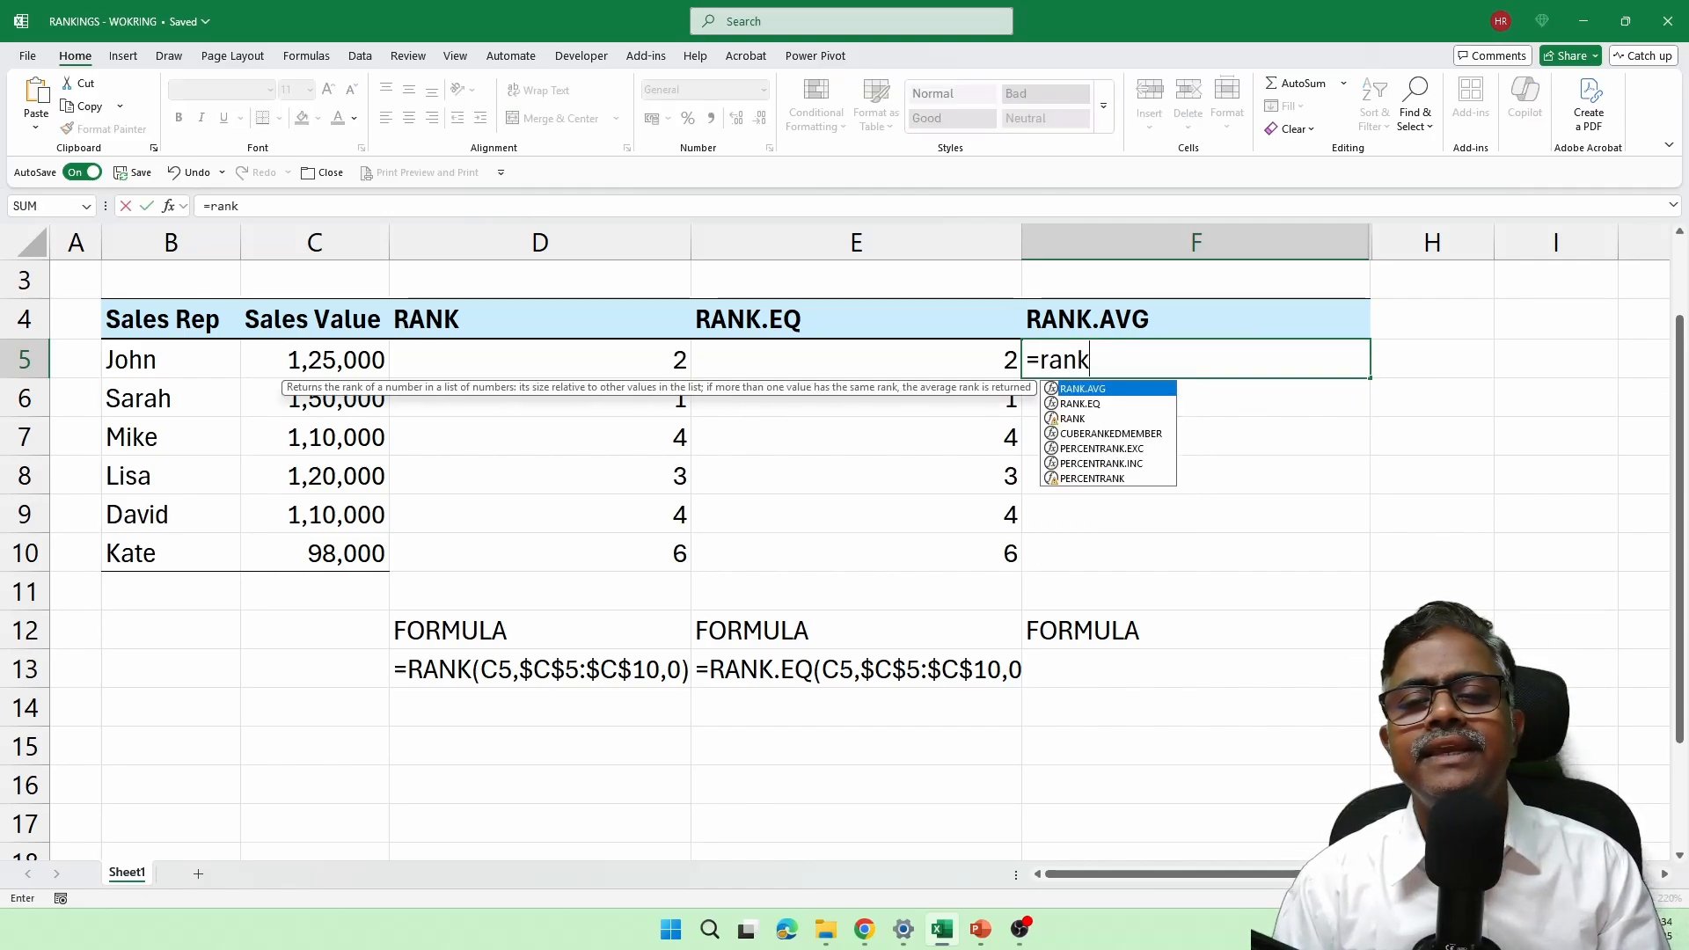
key(Tab)
click(297, 370)
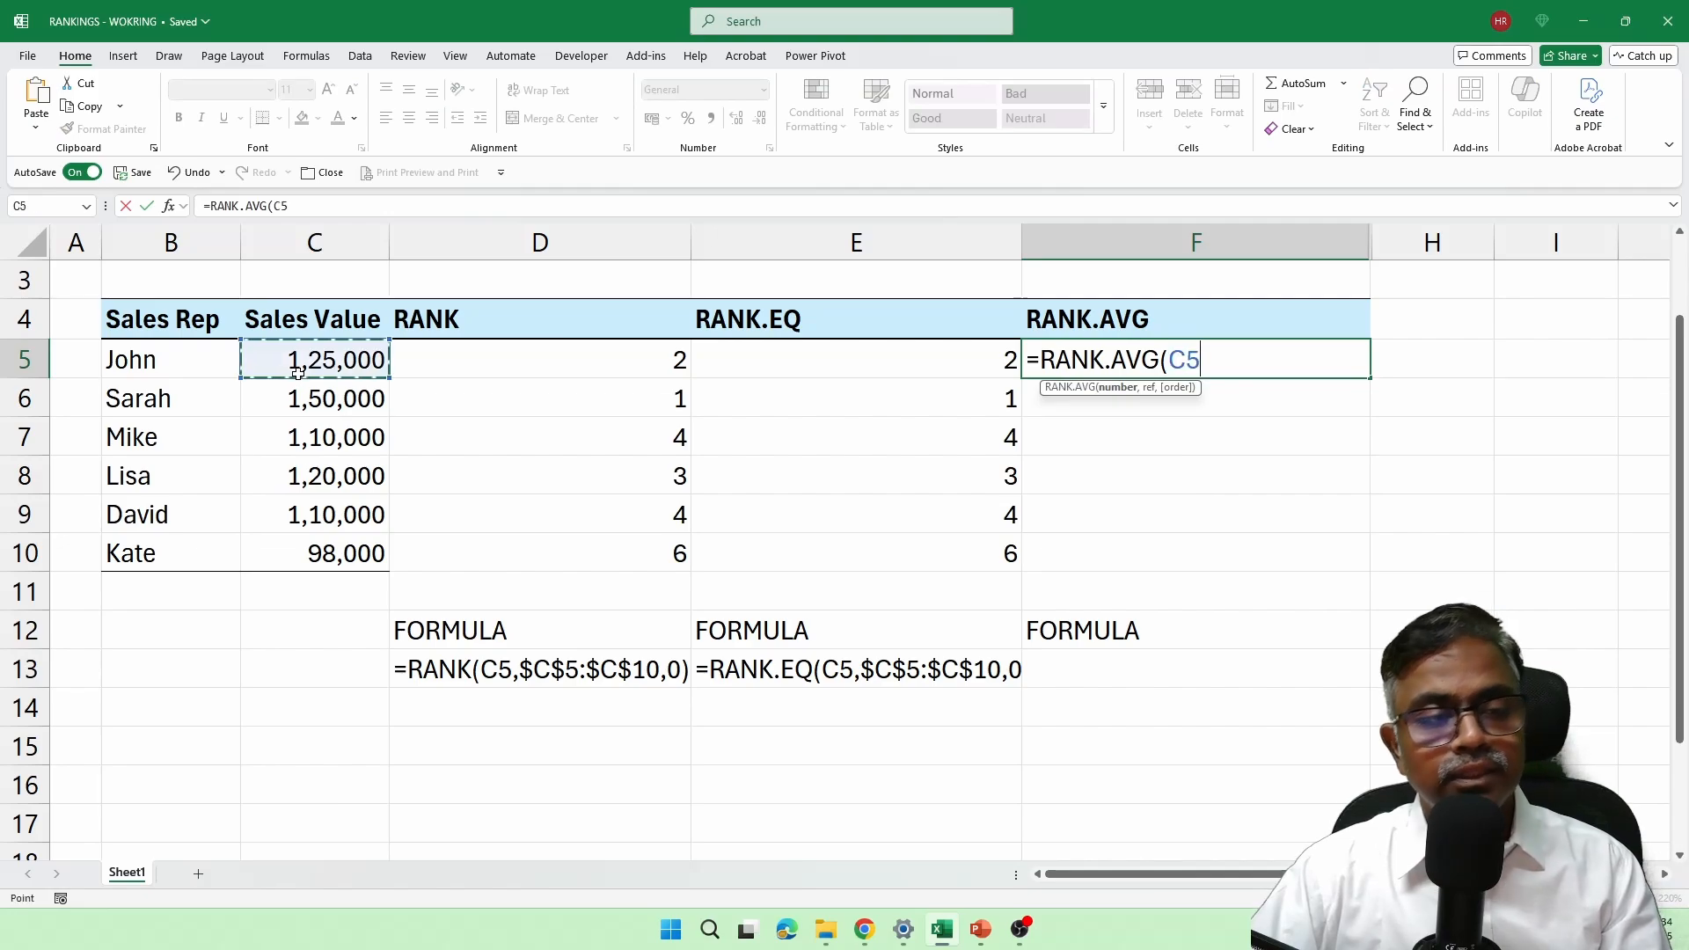
text(,)
drag(307, 370, 314, 551)
key(F4)
text(,)
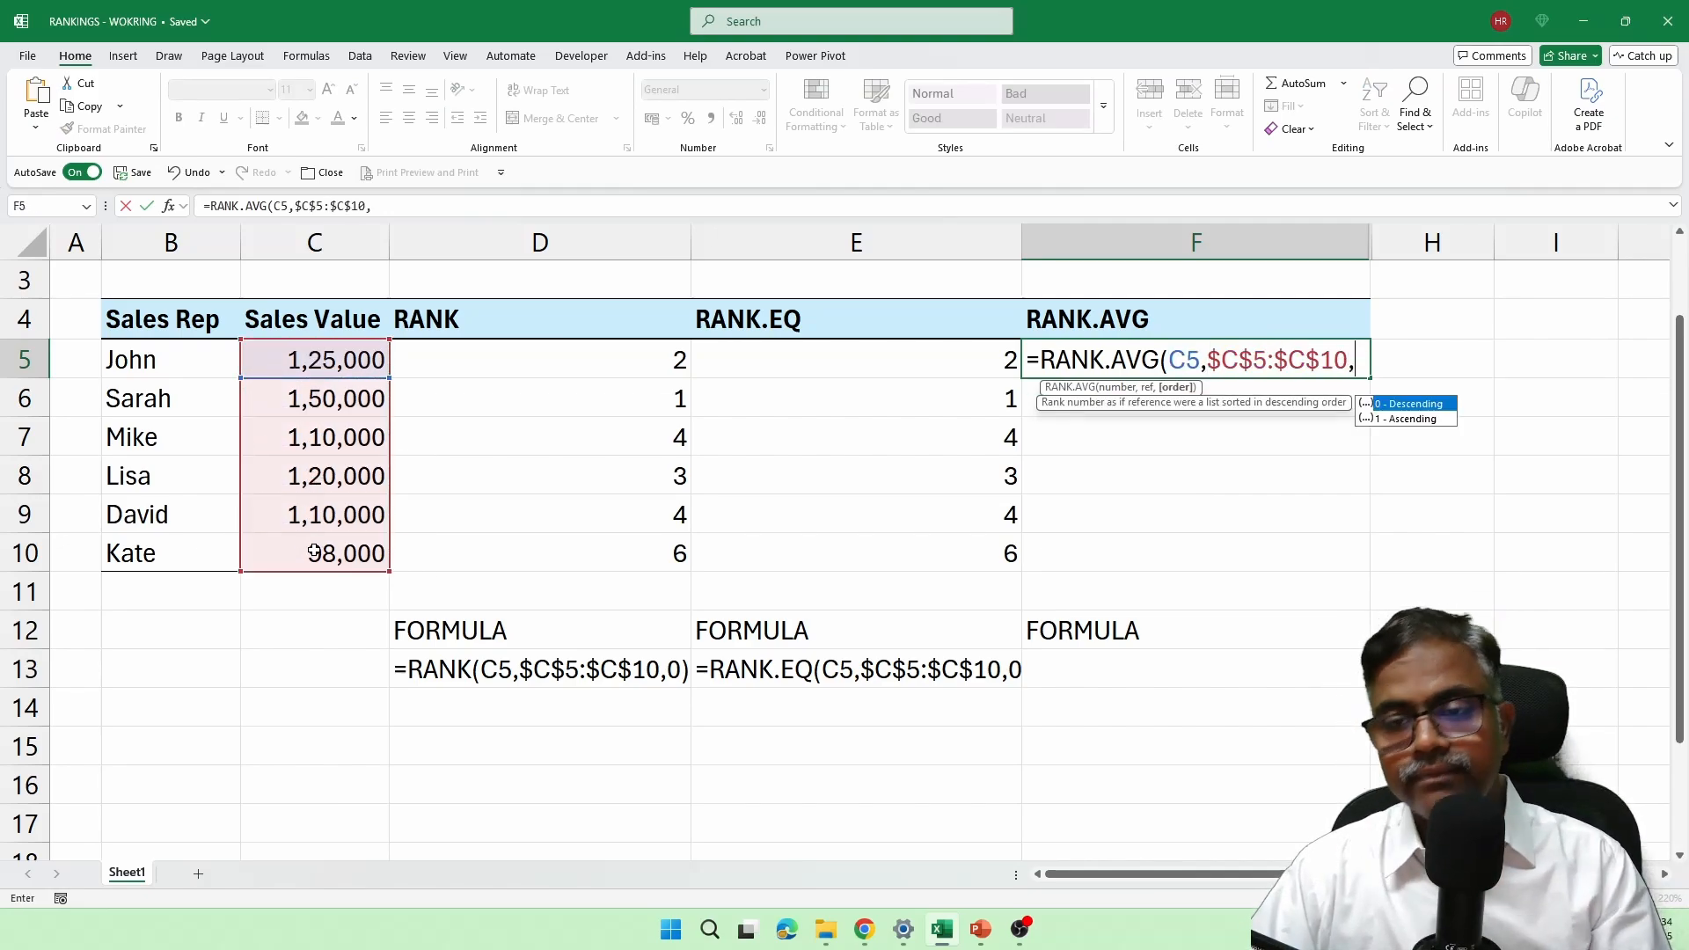
text(0))
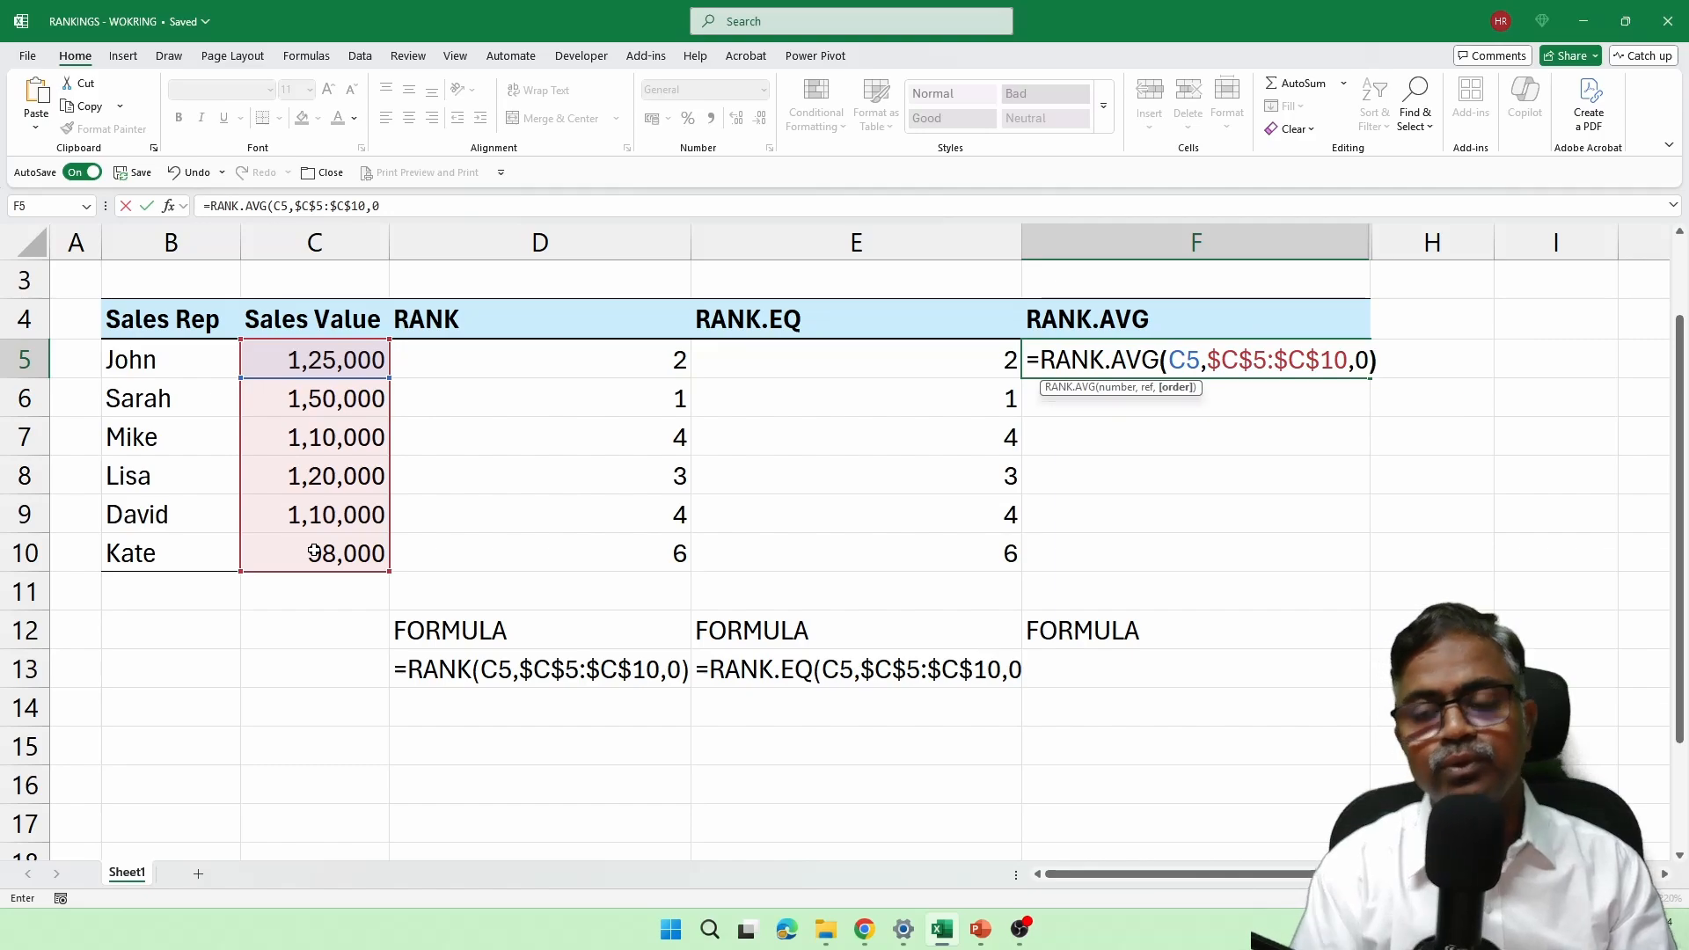
key(Return)
click(1287, 335)
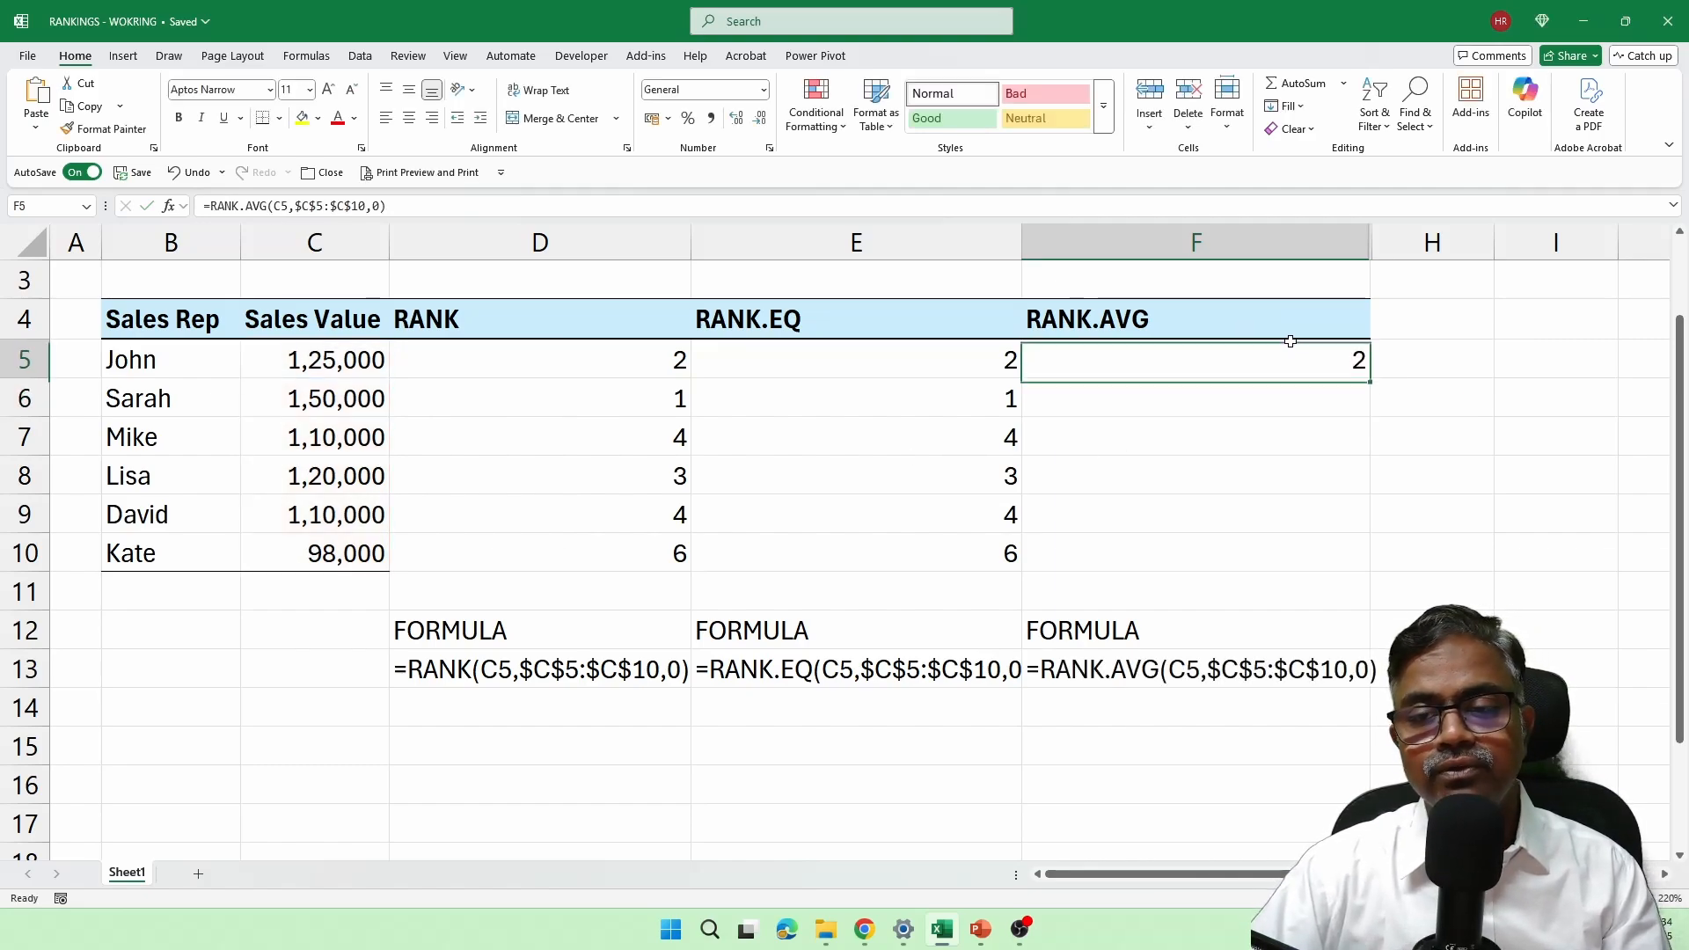
drag(1374, 377, 1338, 573)
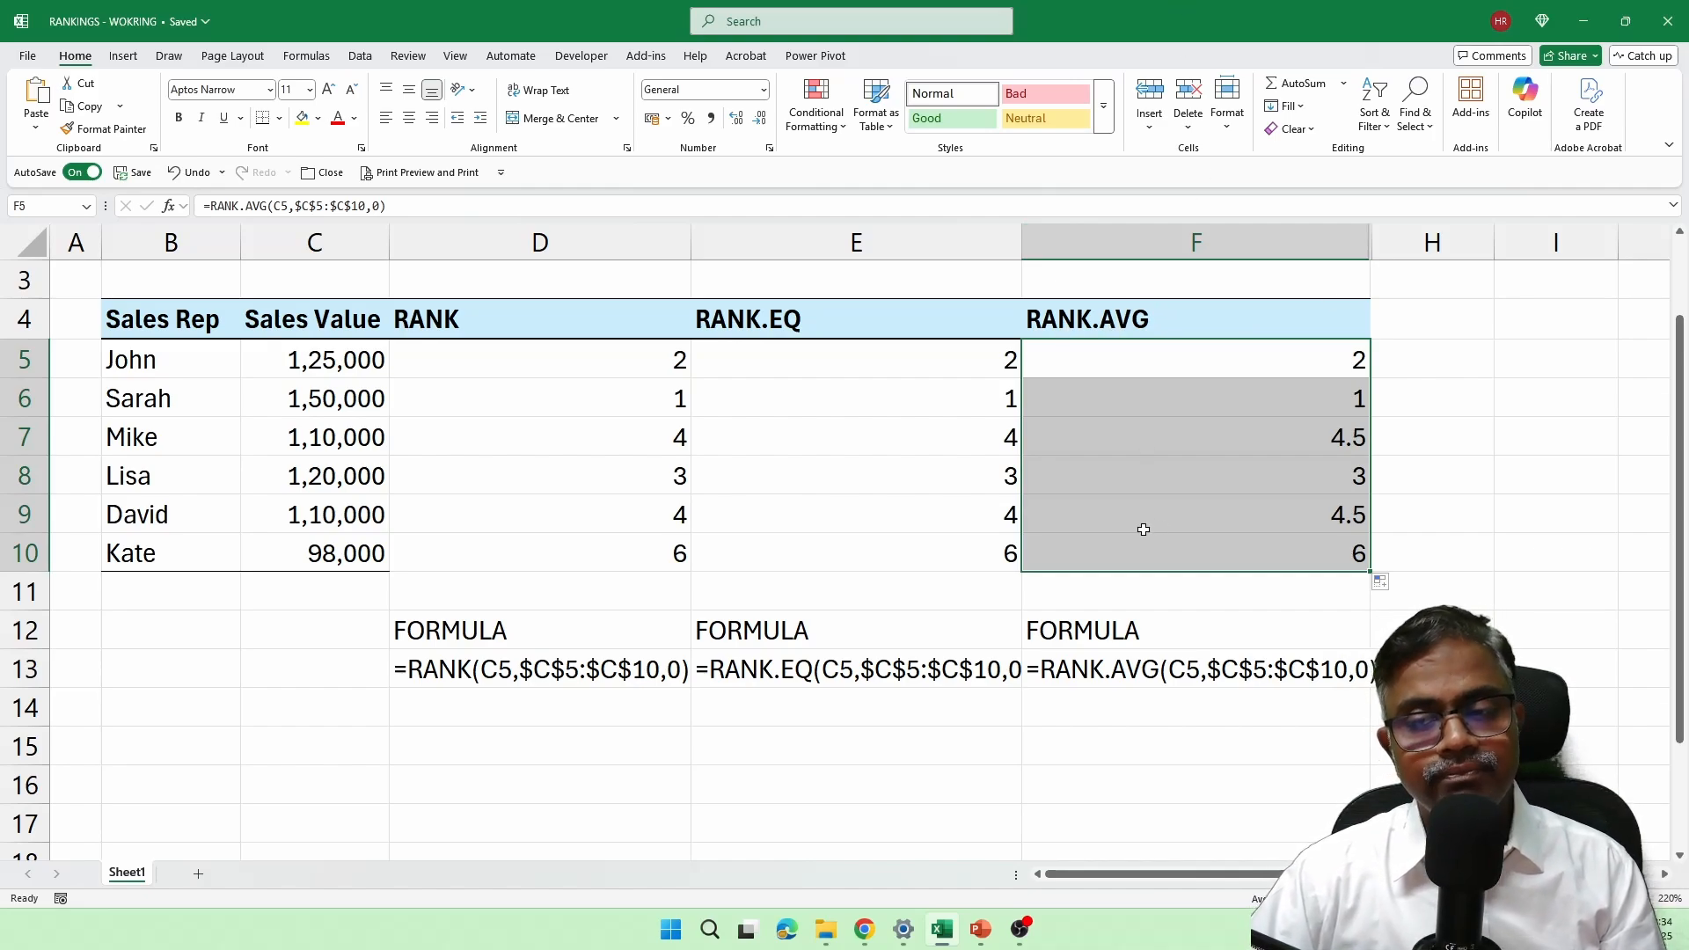
Step: Check the tied reps in rows 7 and 9, try copying the C9 sales value into C10 for a three-way tie, and undo it
click(193, 445)
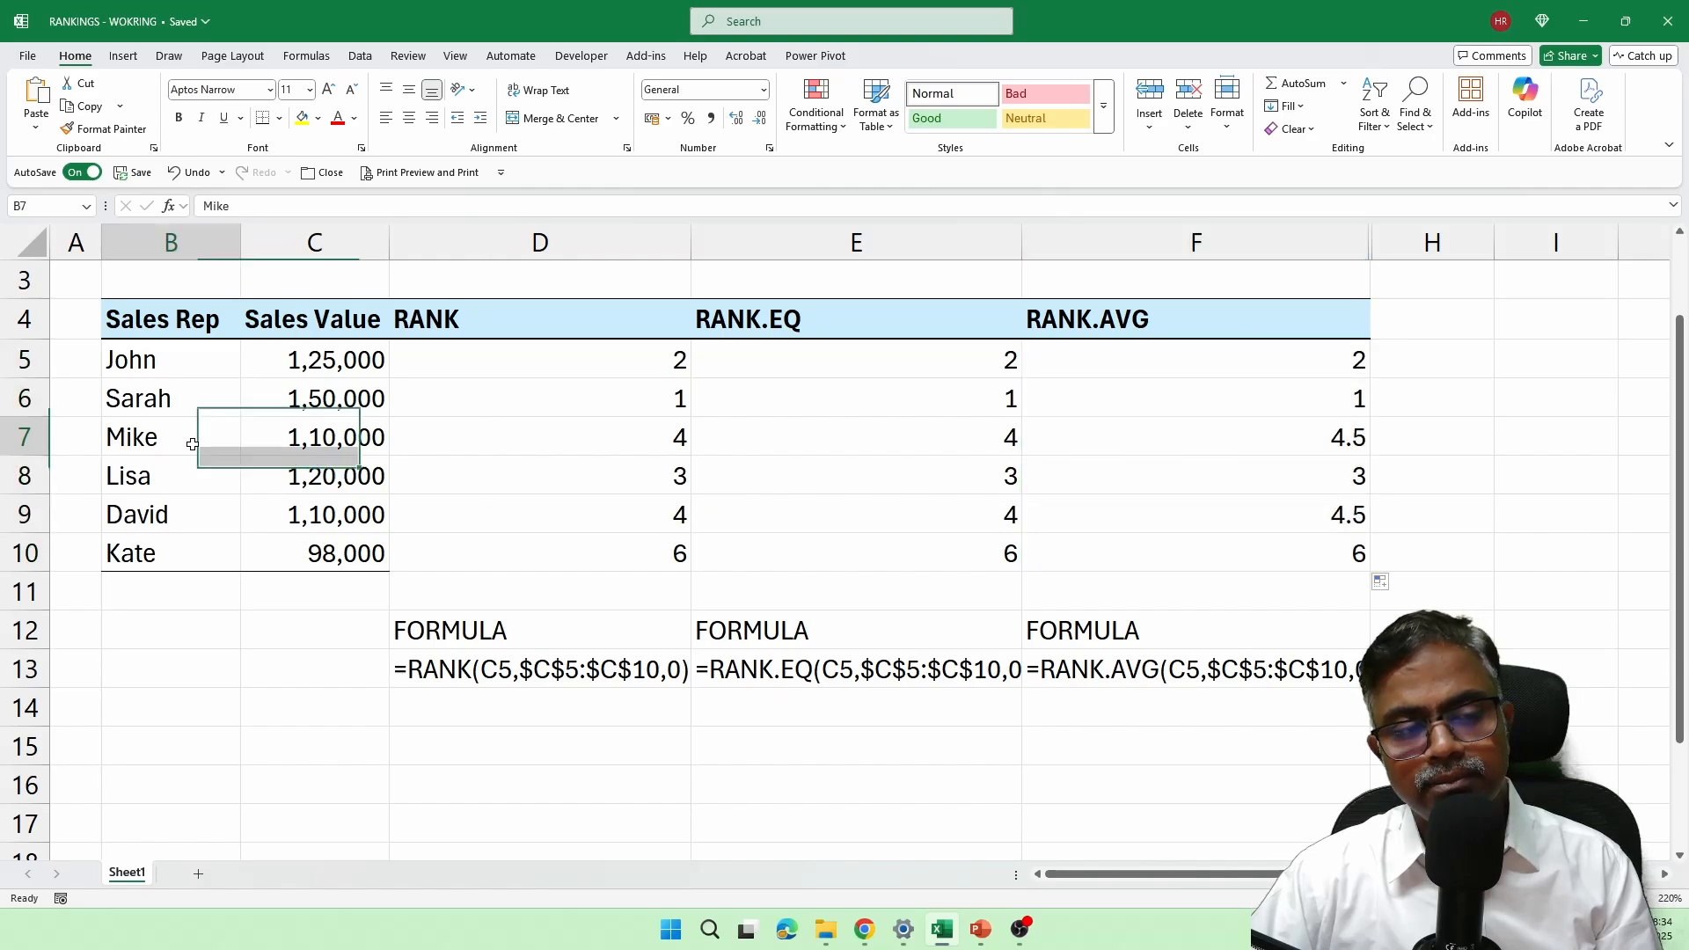
click(188, 514)
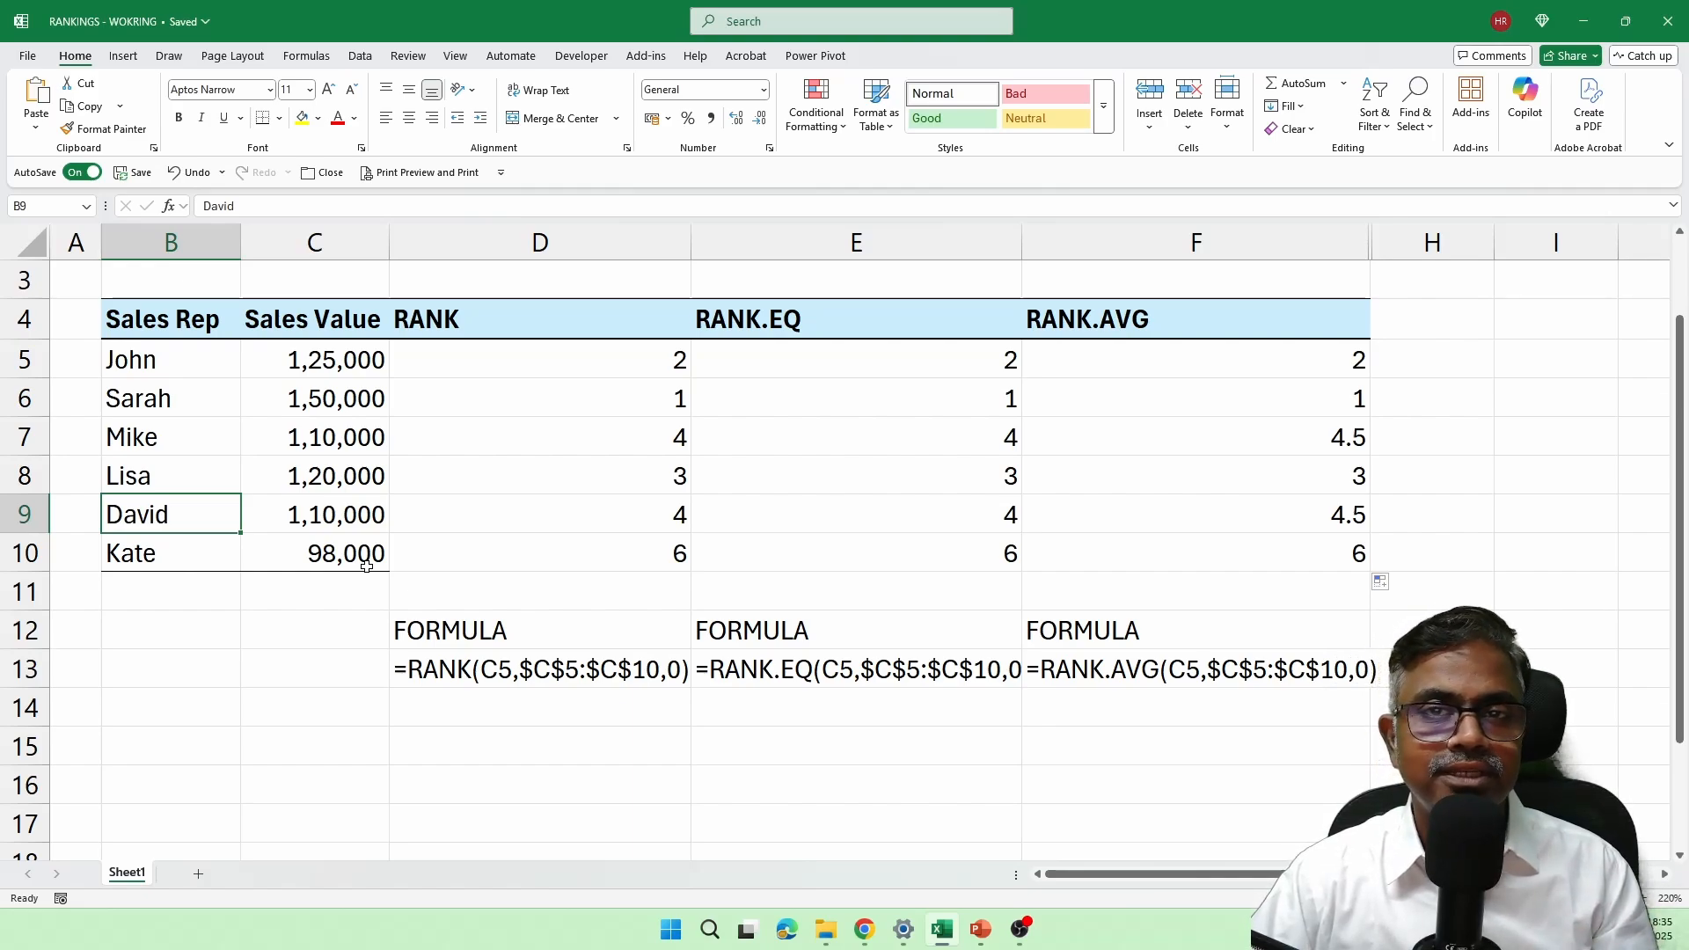
click(330, 553)
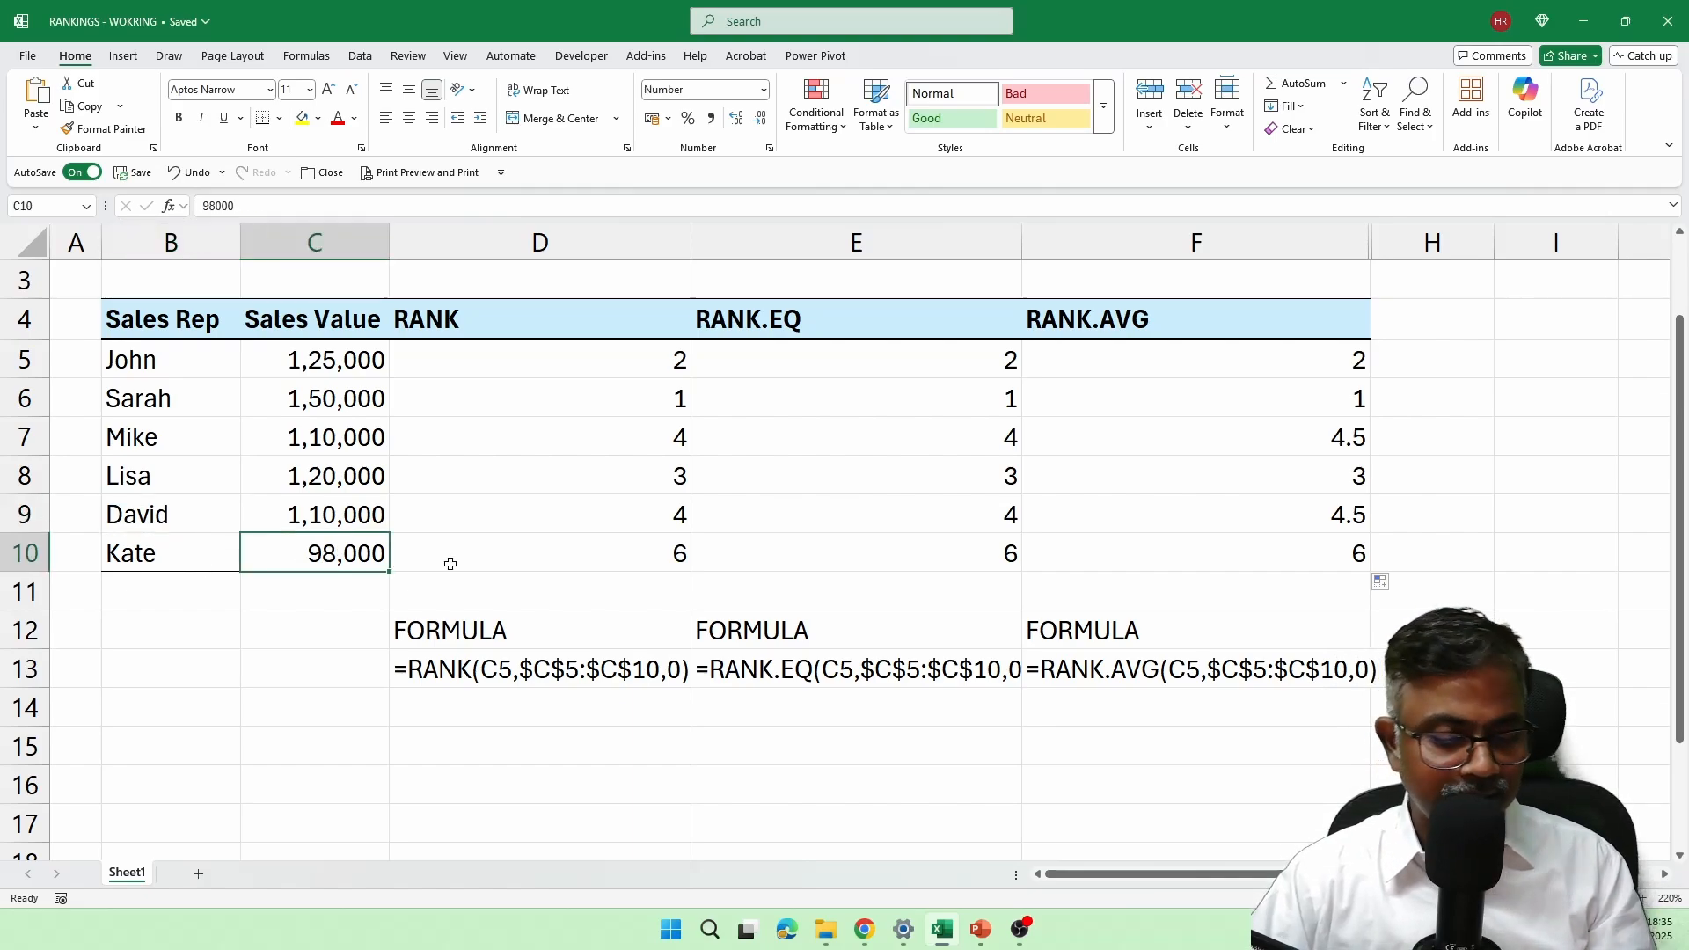
key(ctrl+d)
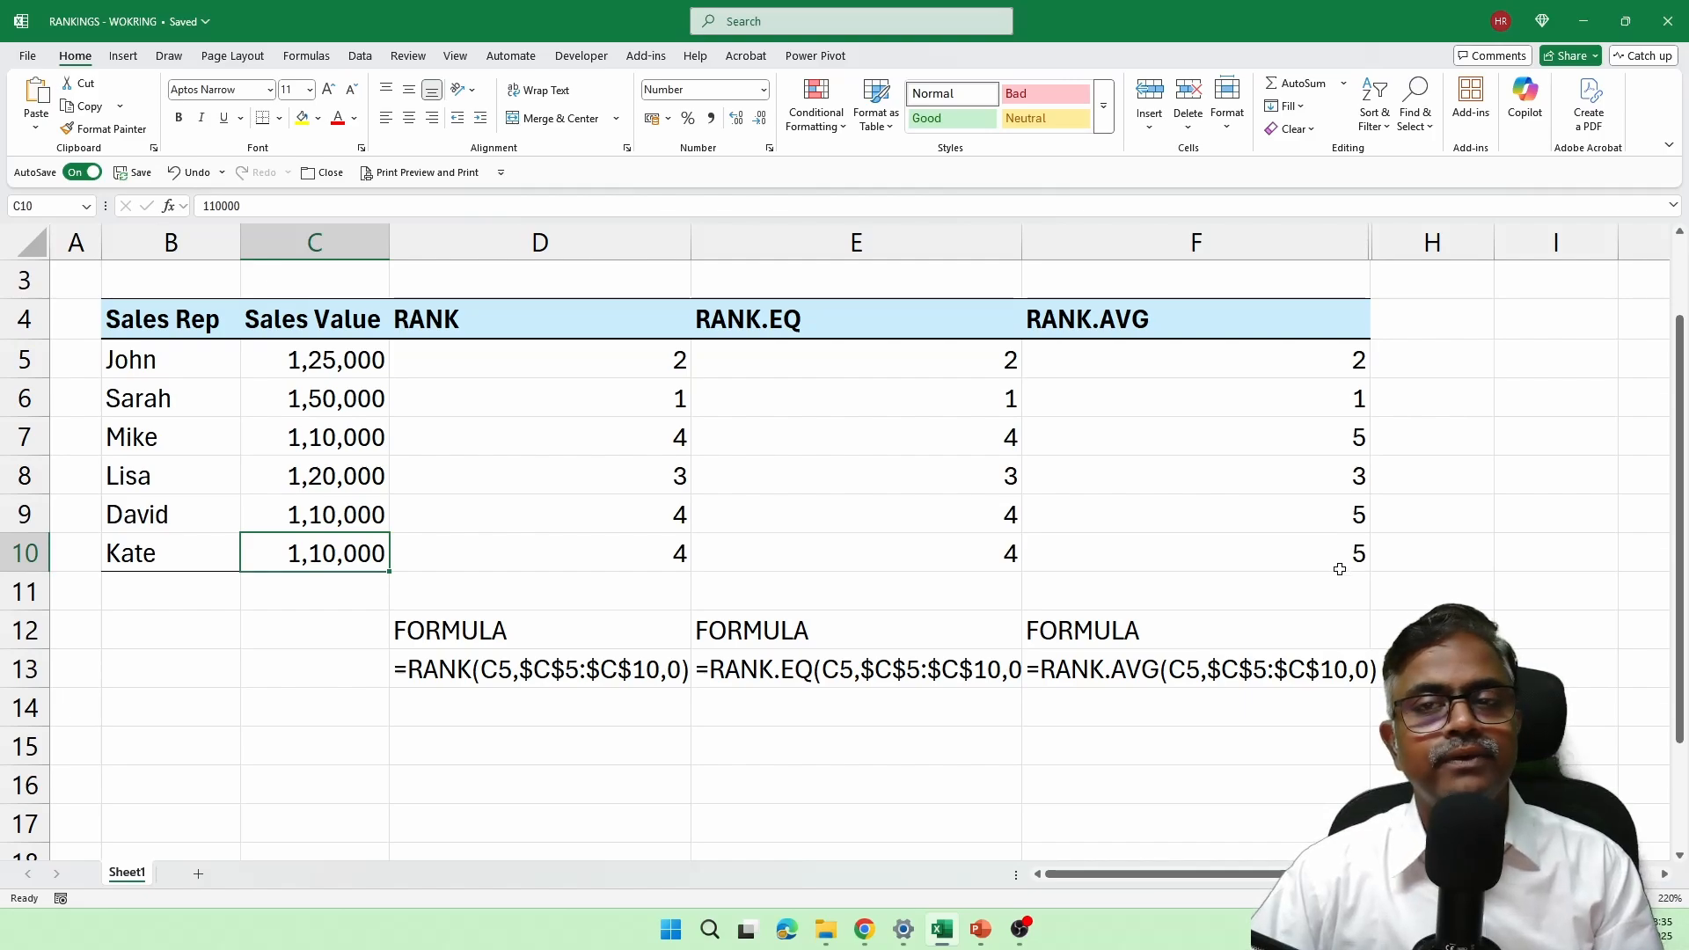
key(ctrl+z)
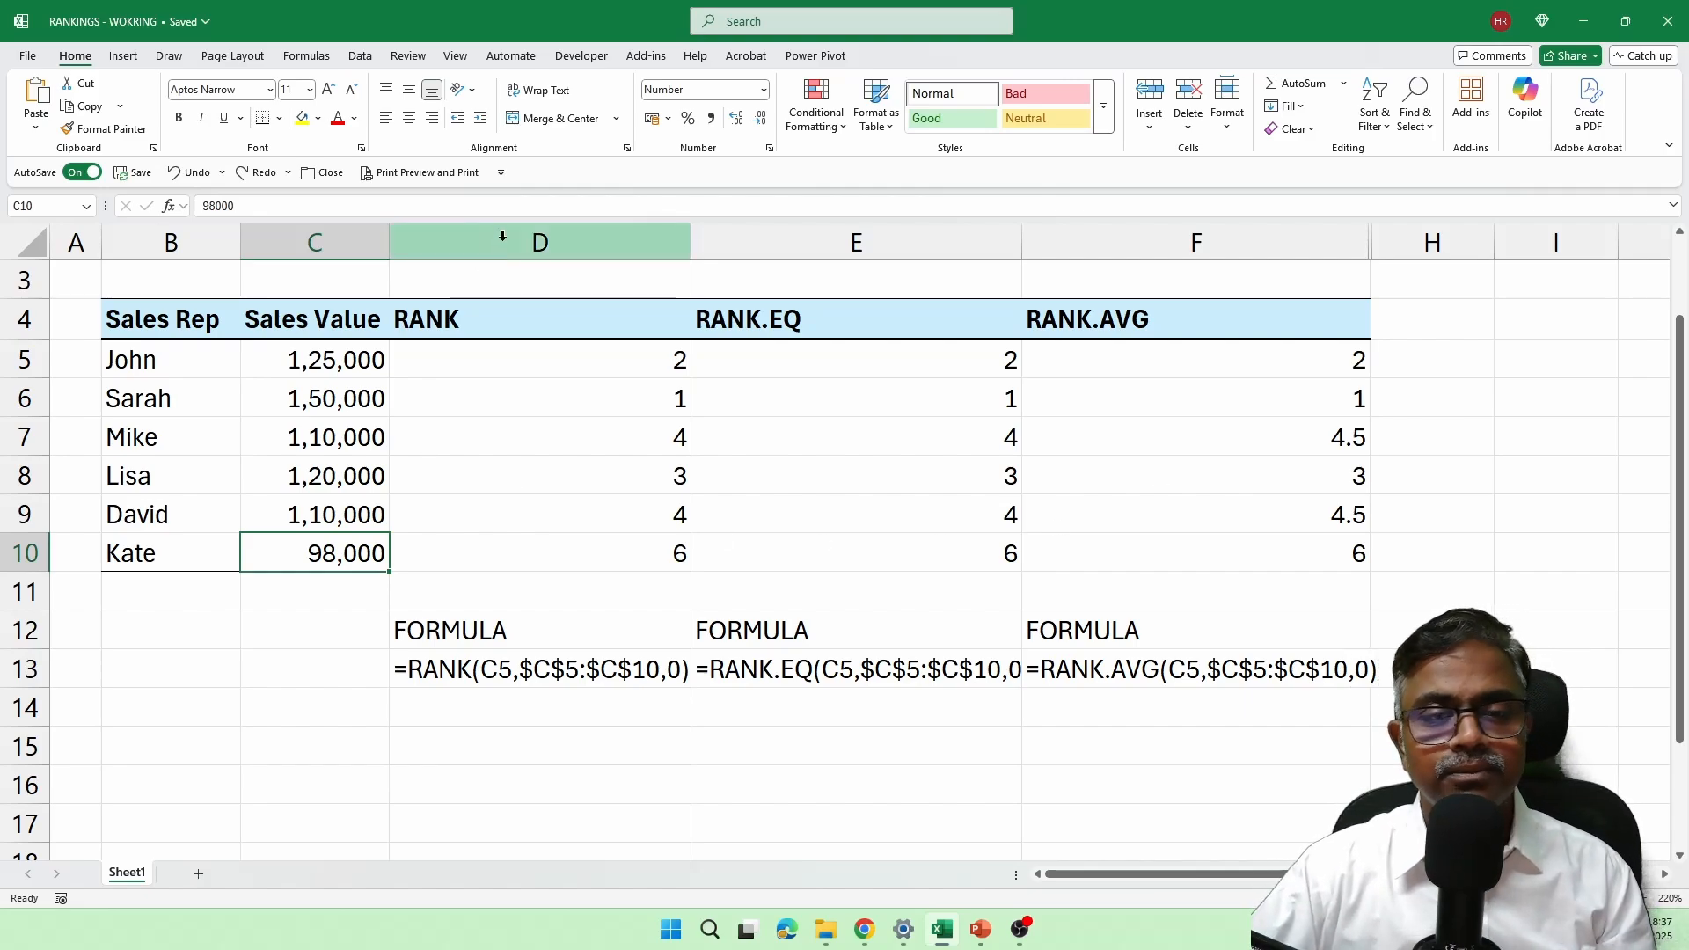
Step: Unhide column G with the SUMPRODUCT & COUNTIF heading and hide the ranking columns D to F
drag(1339, 238, 1426, 245)
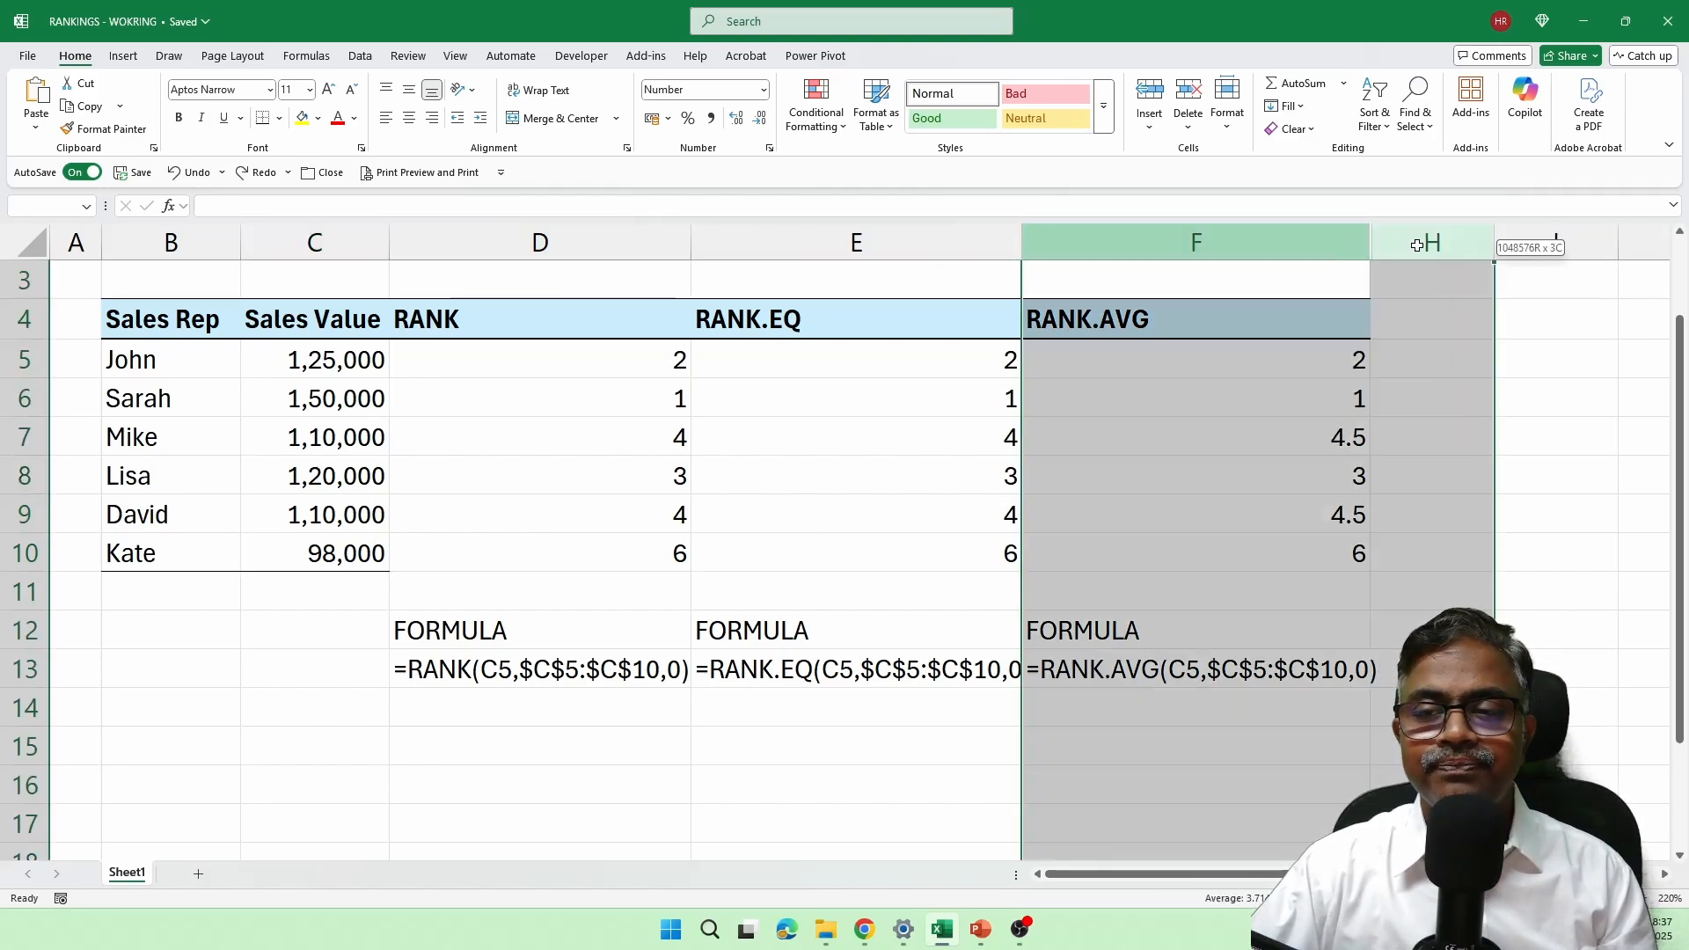
right_click(1424, 247)
click(1501, 573)
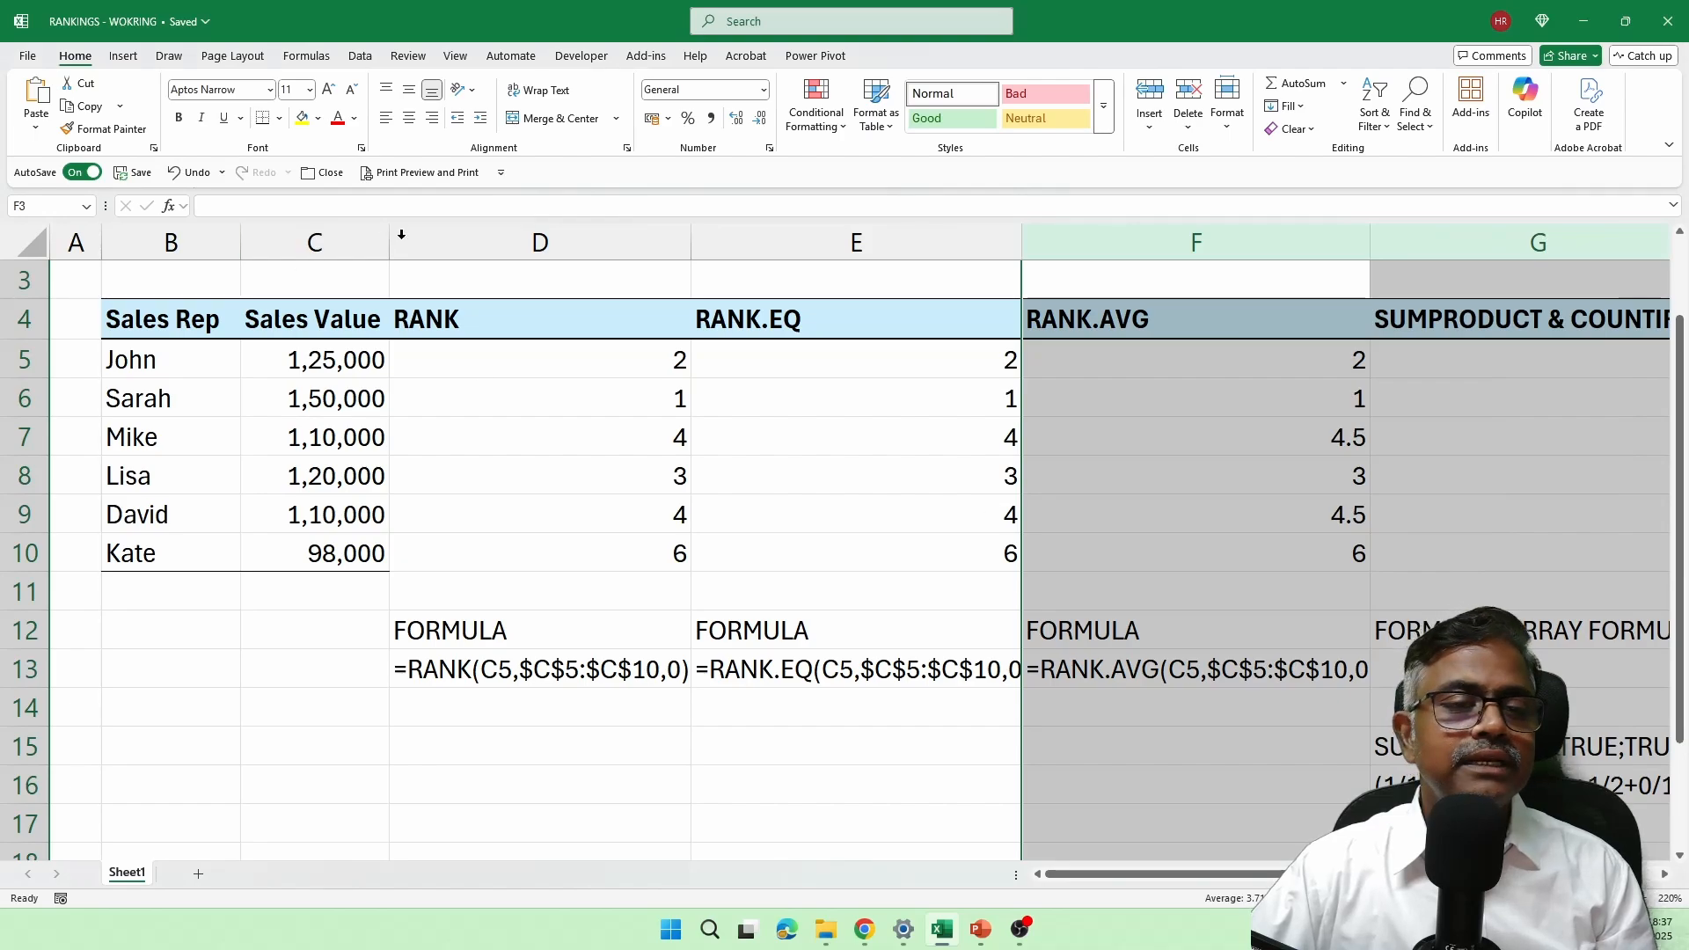
drag(404, 239, 1064, 277)
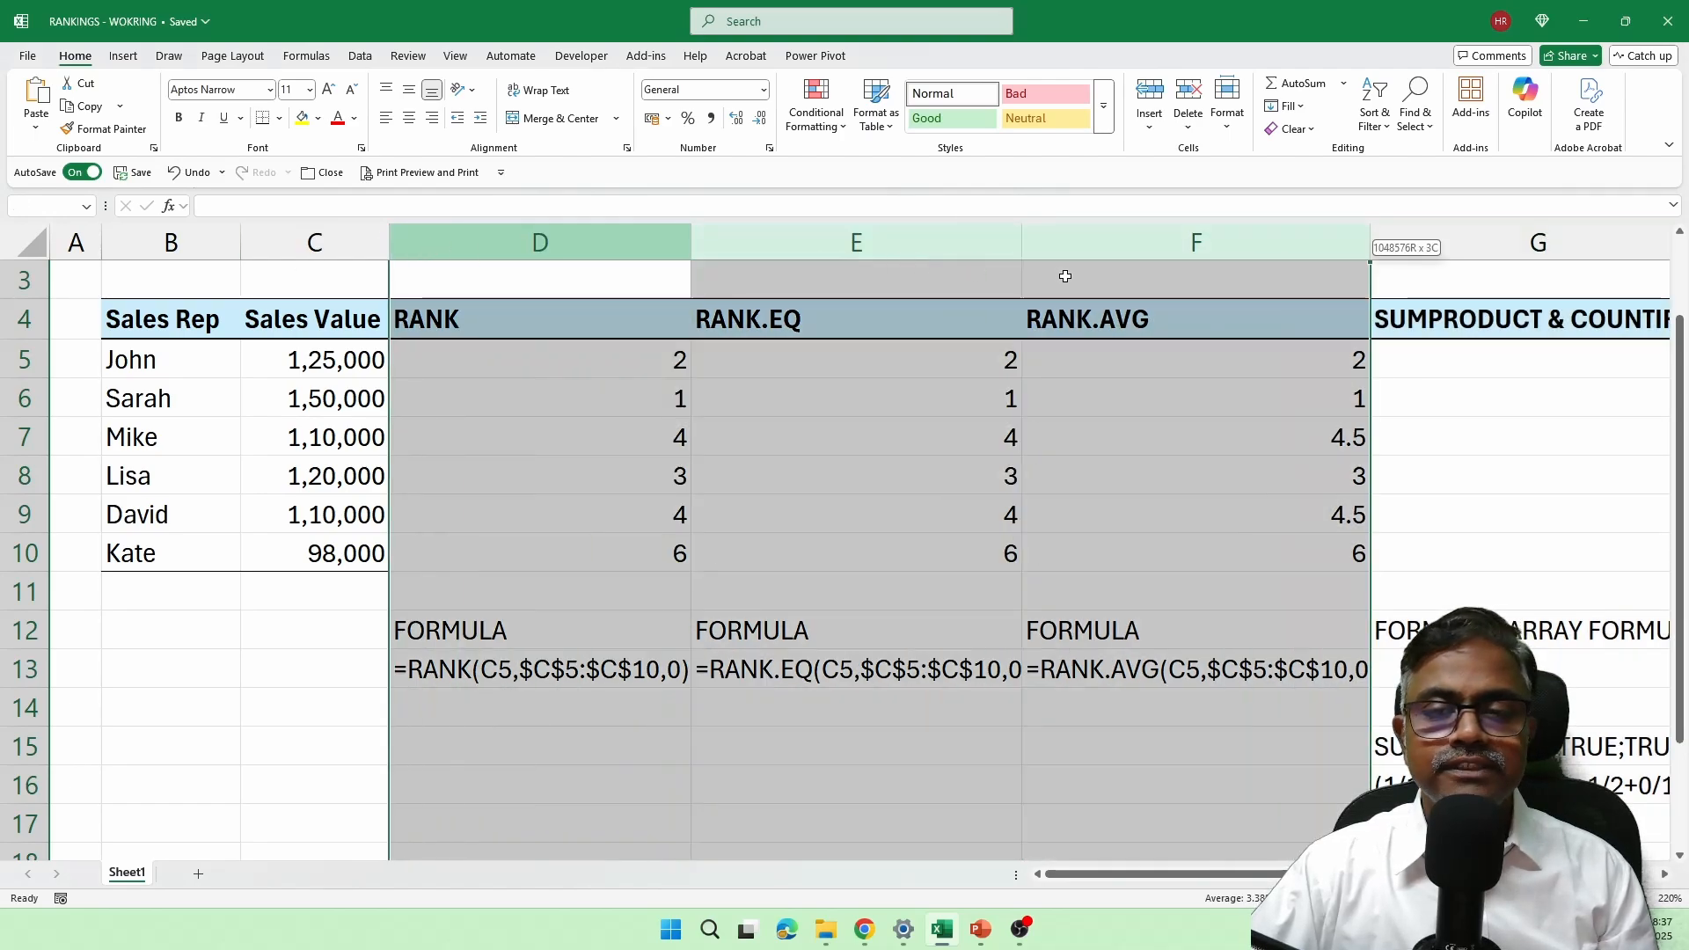
right_click(586, 243)
click(694, 543)
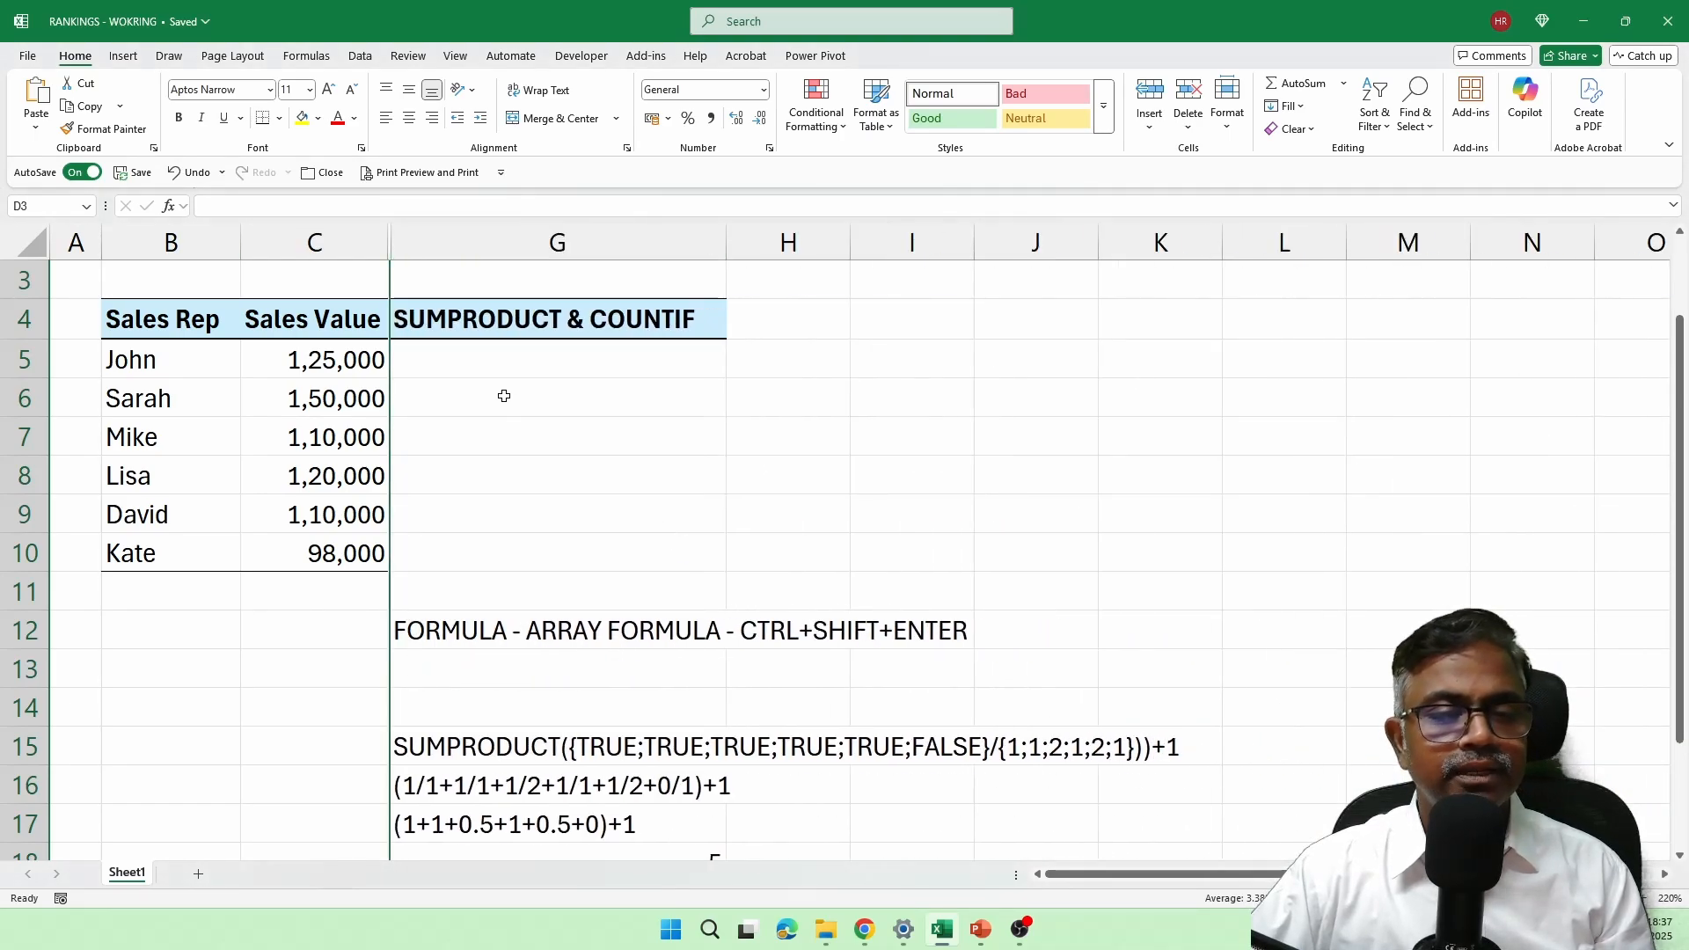
Step: Begin a SUMPRODUCT formula in G5 with the comparison ($C$5:$C$10>C5) as the first part of its array
click(519, 365)
text(=sum)
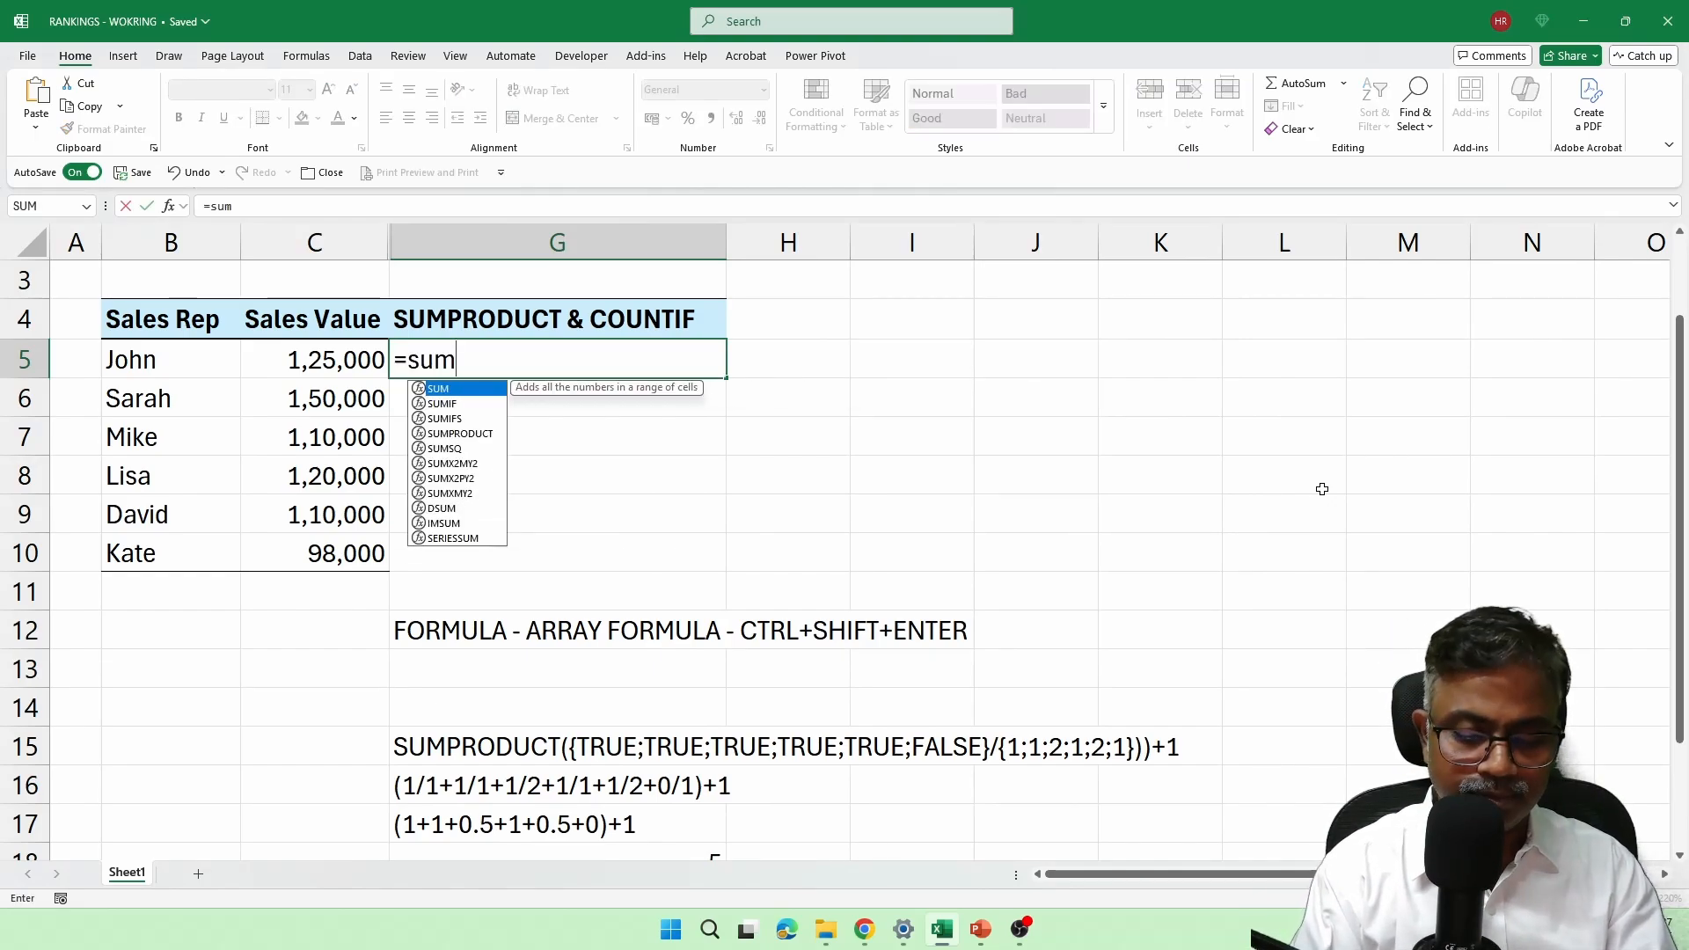
text(pro)
key(Tab)
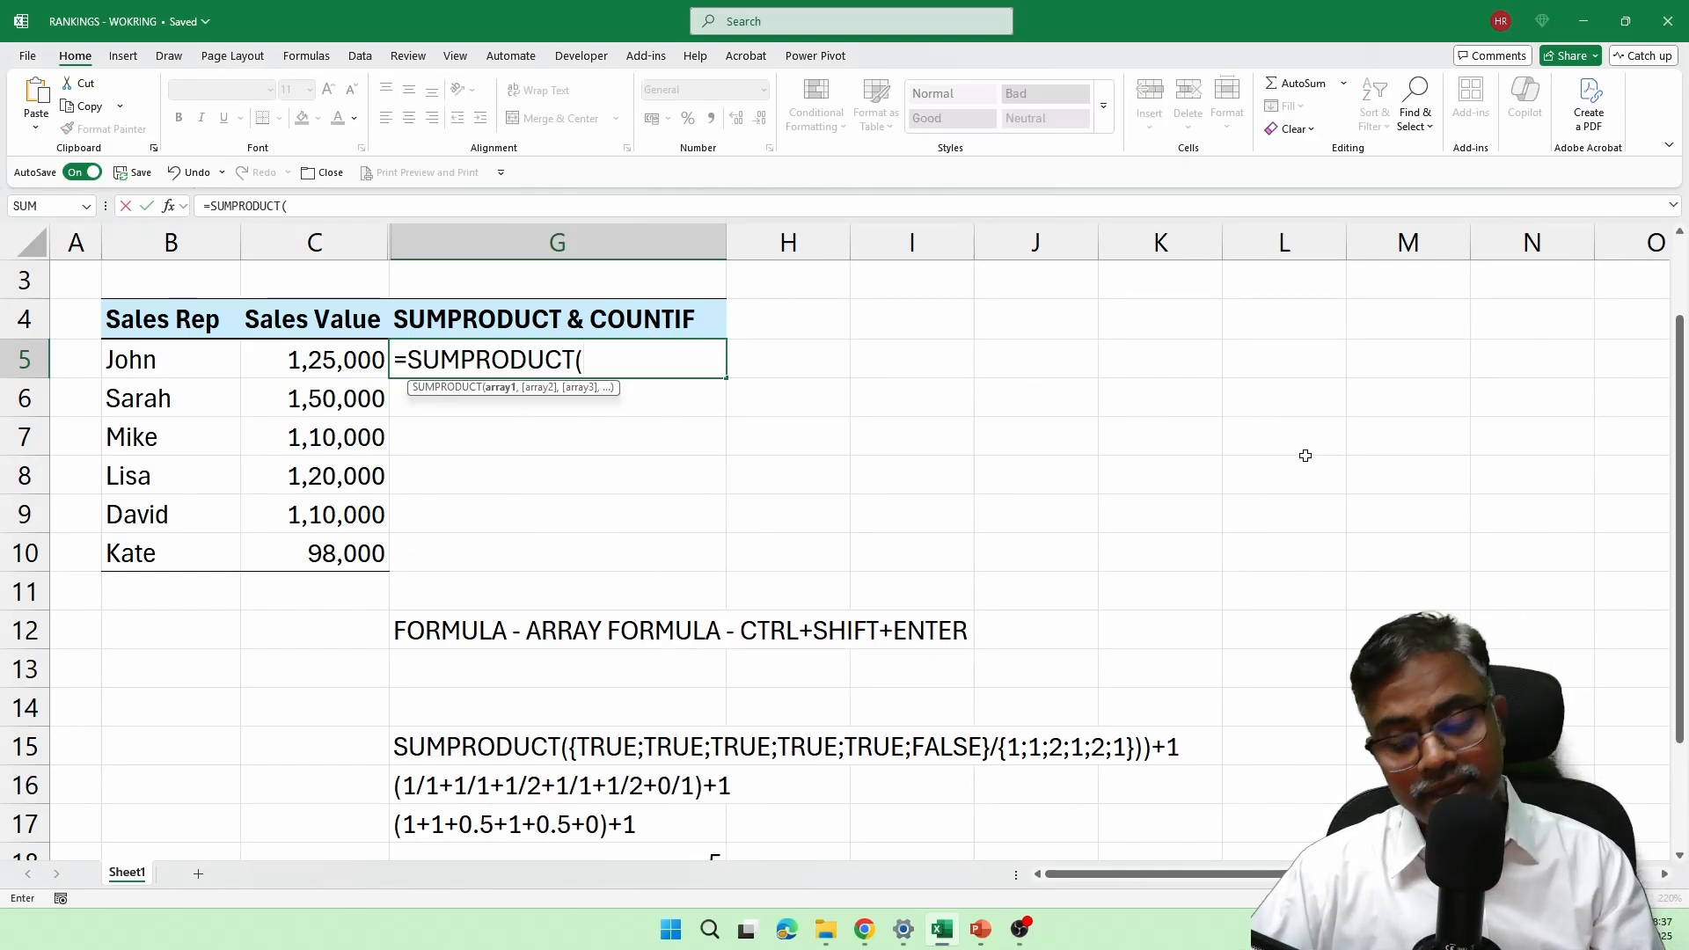
text(()
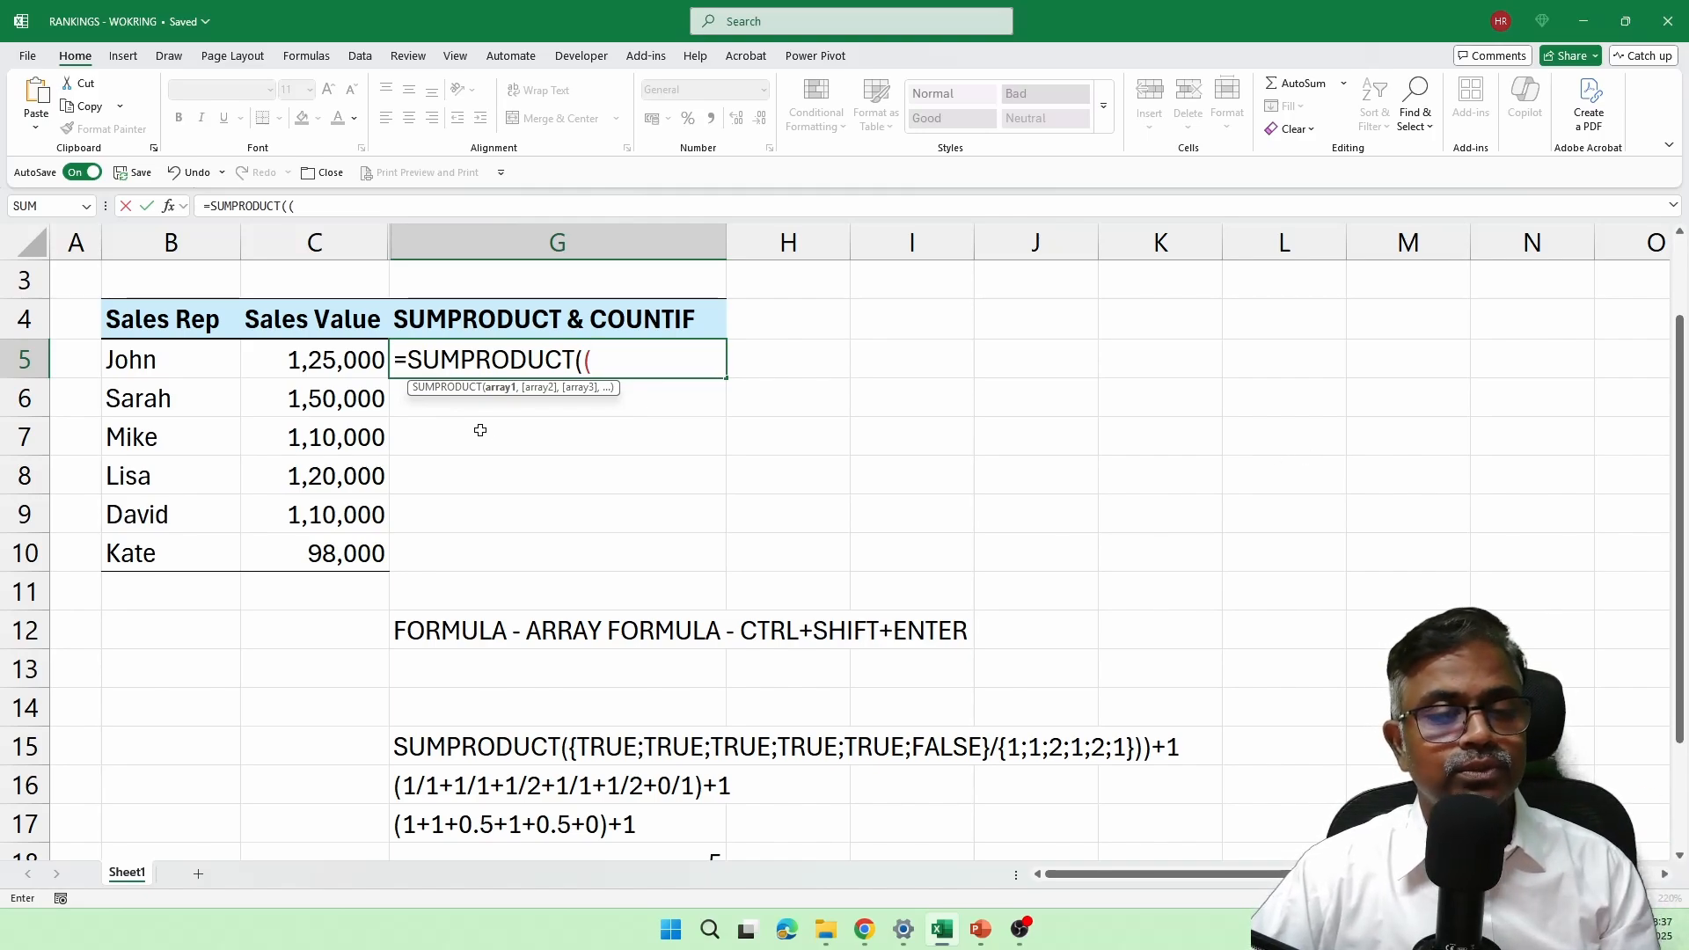
drag(333, 365, 340, 556)
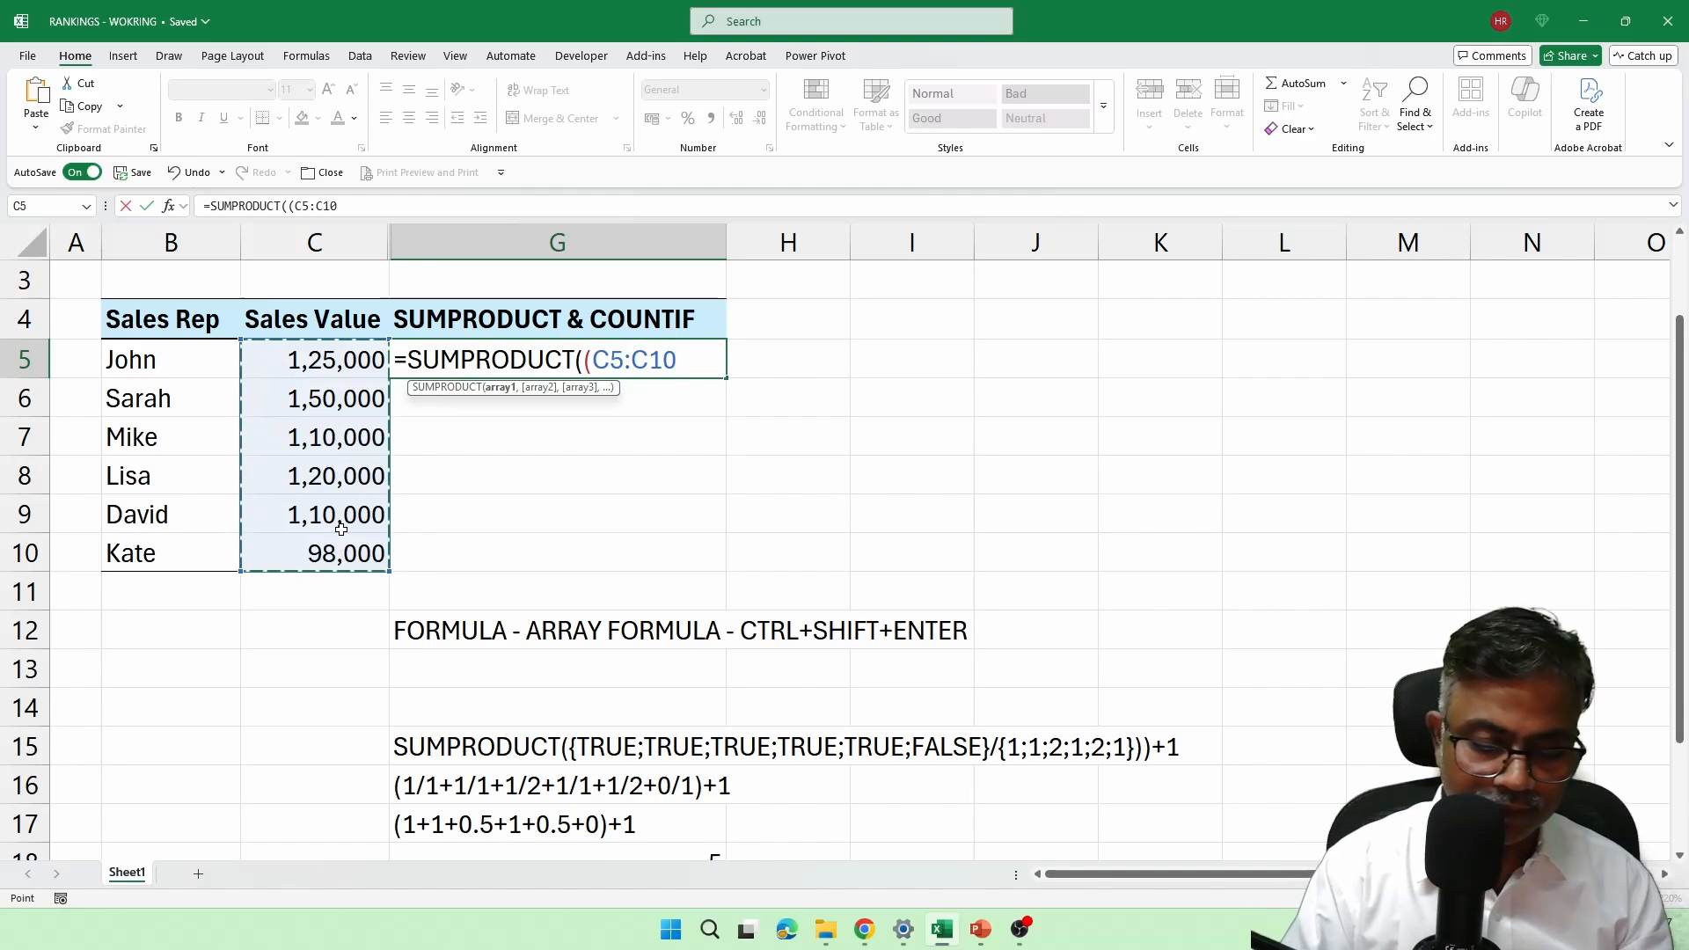
key(F4)
text(>)
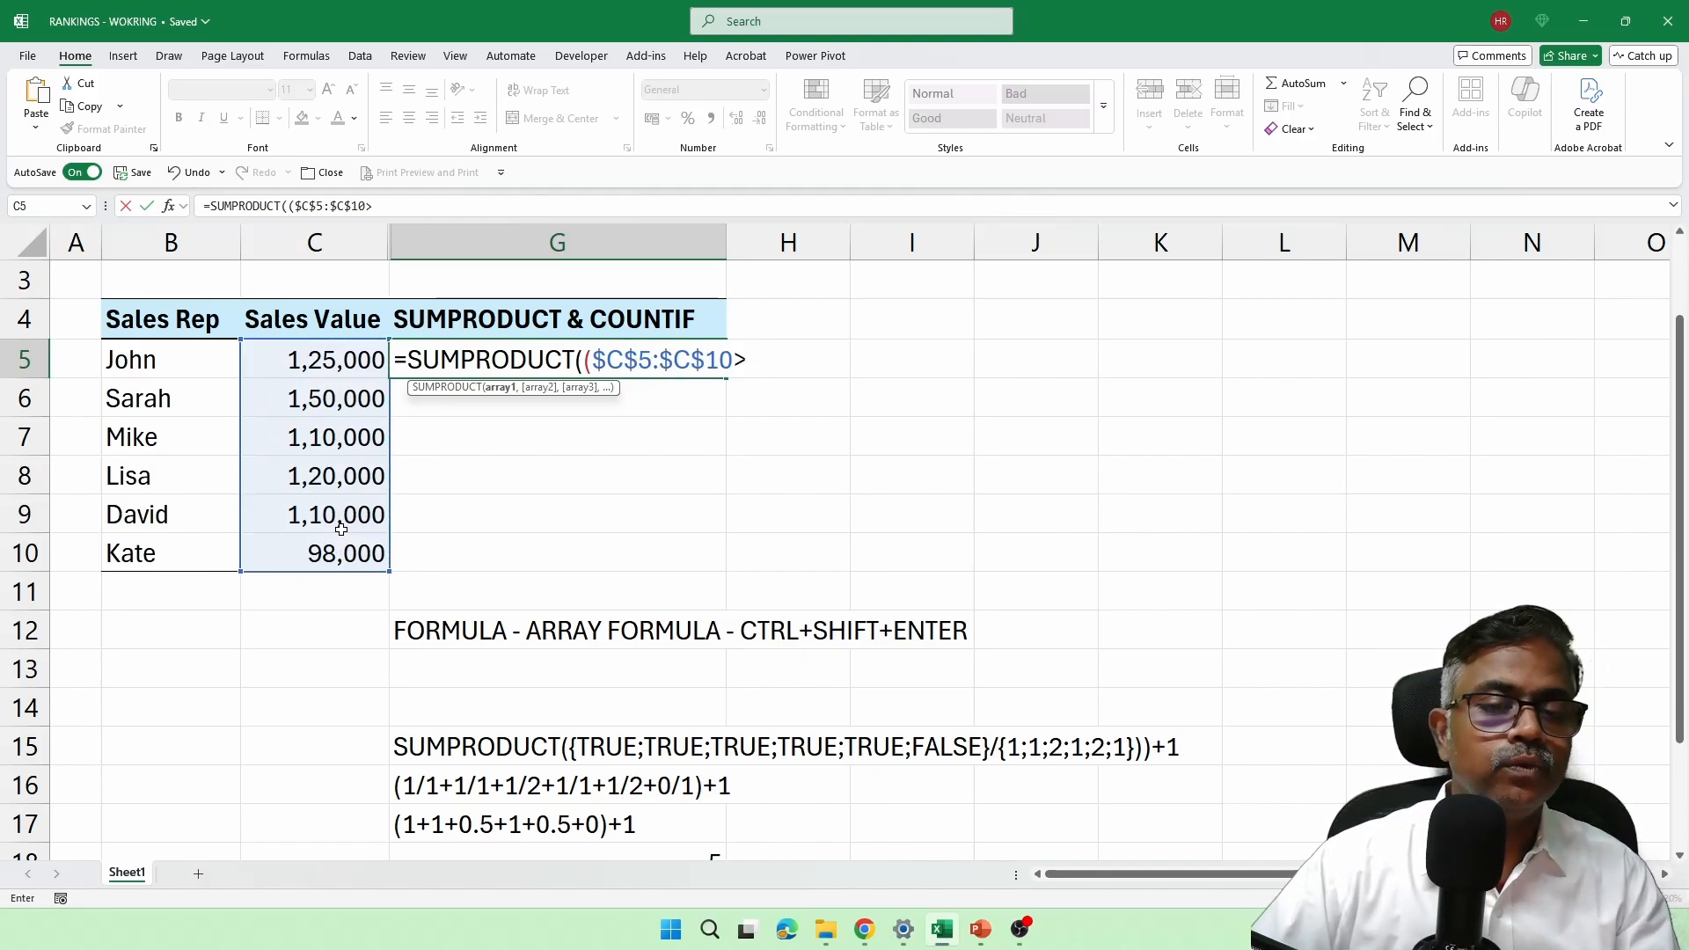
click(350, 356)
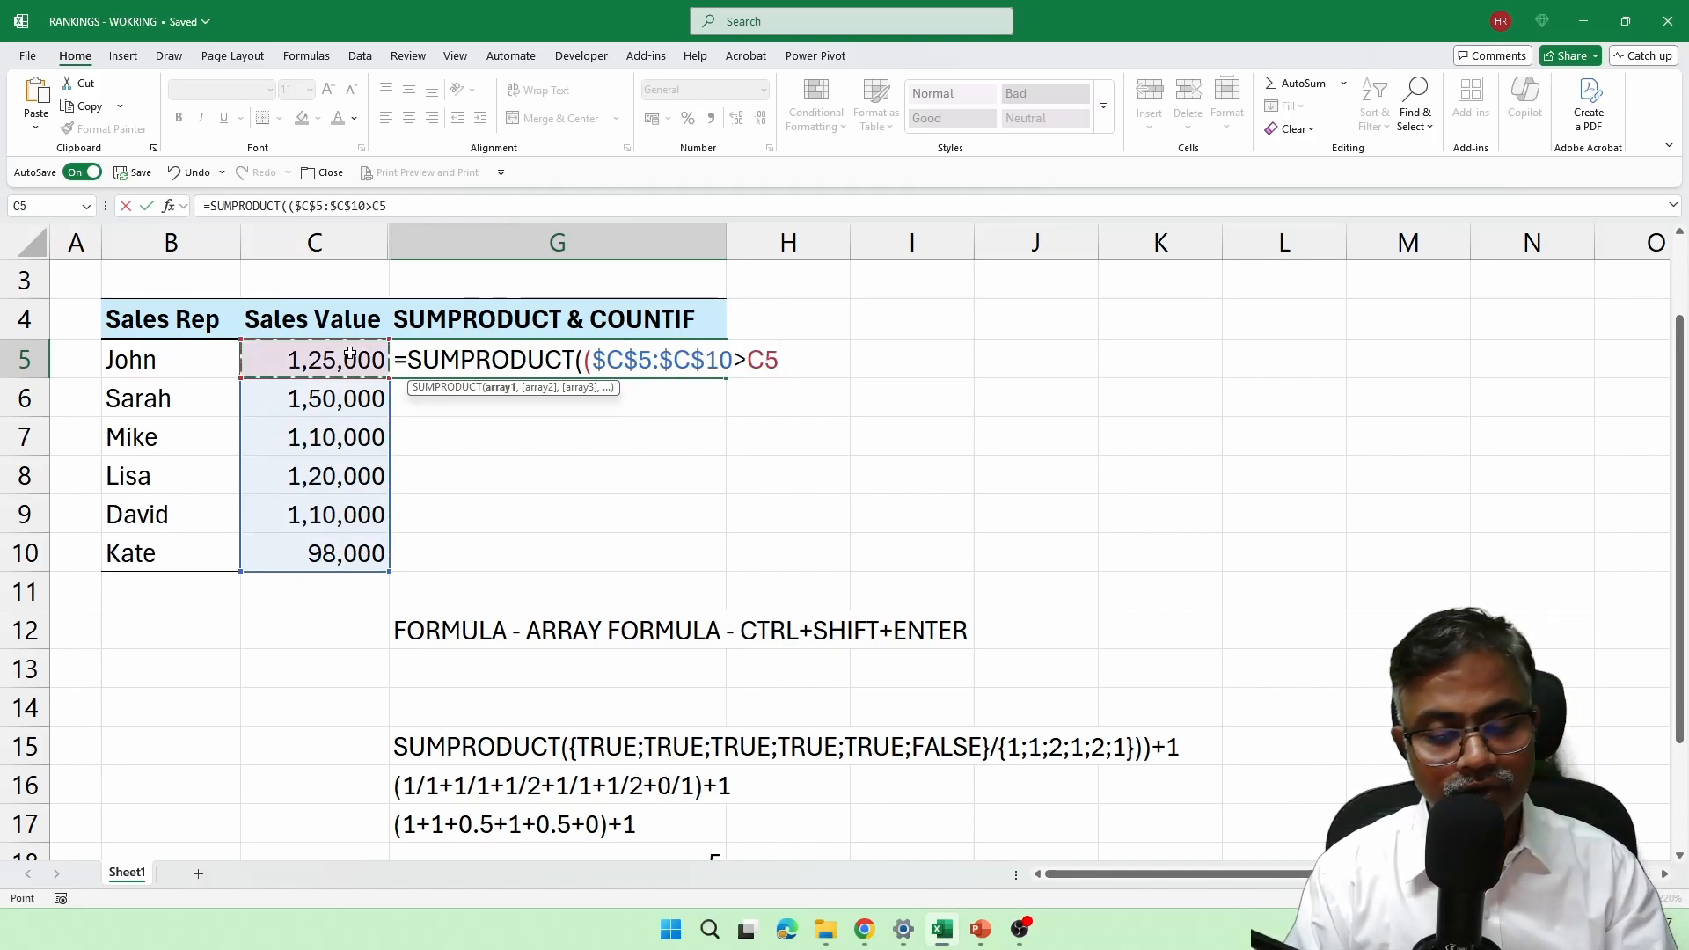
text())
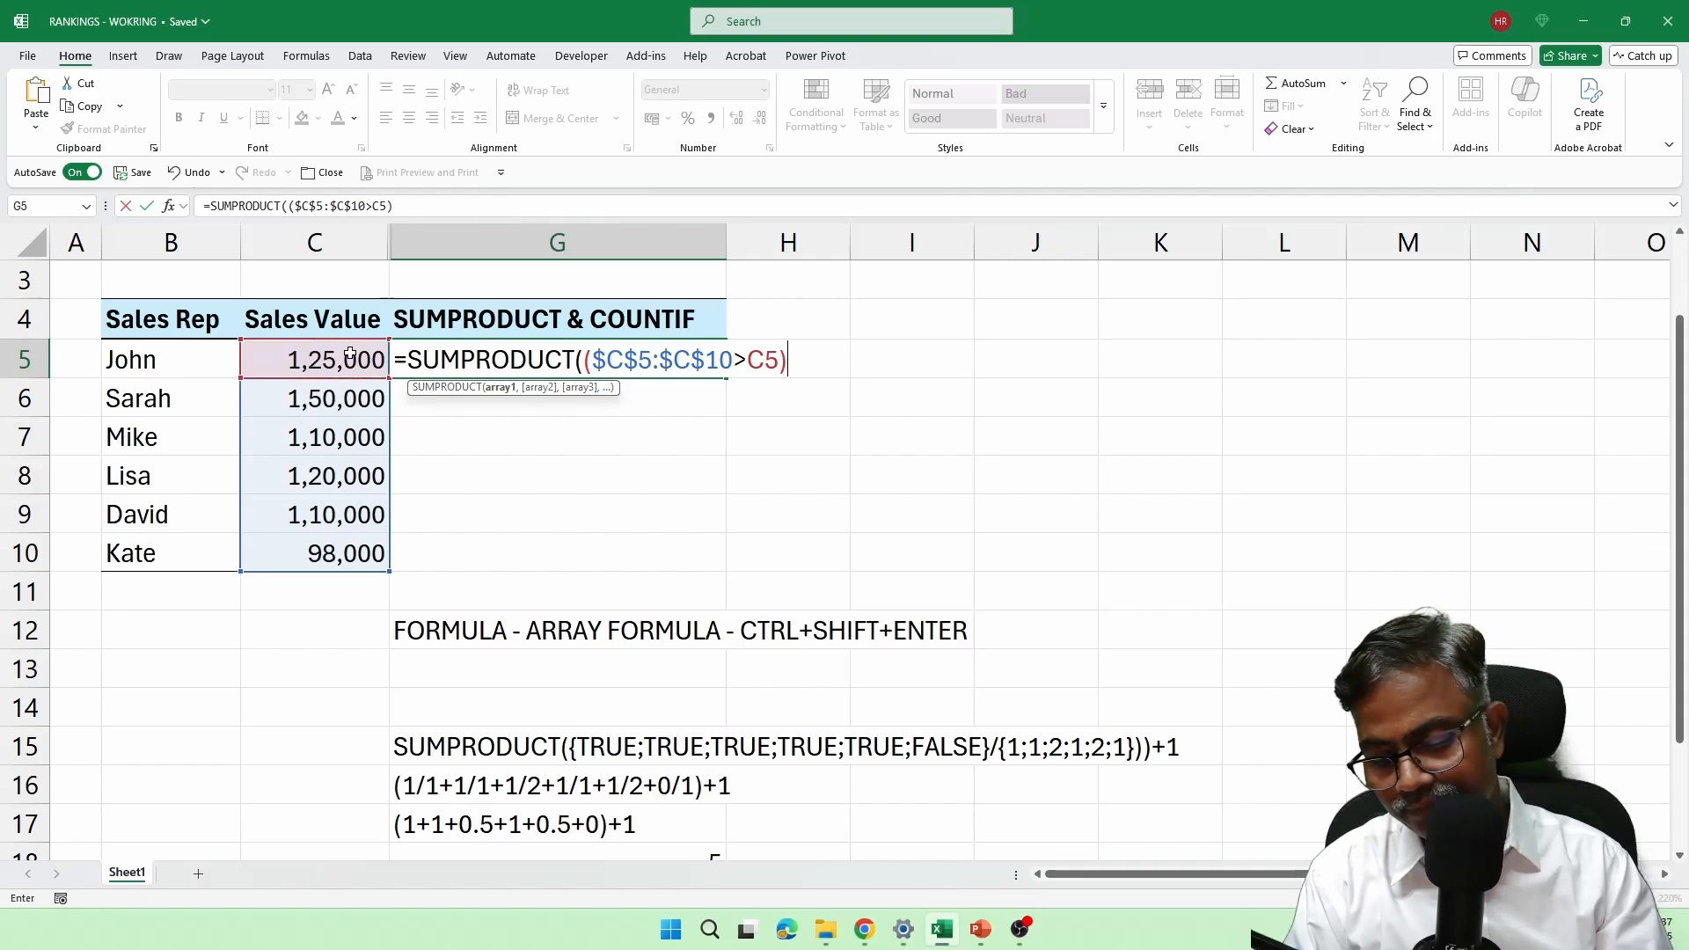
text(/countif()
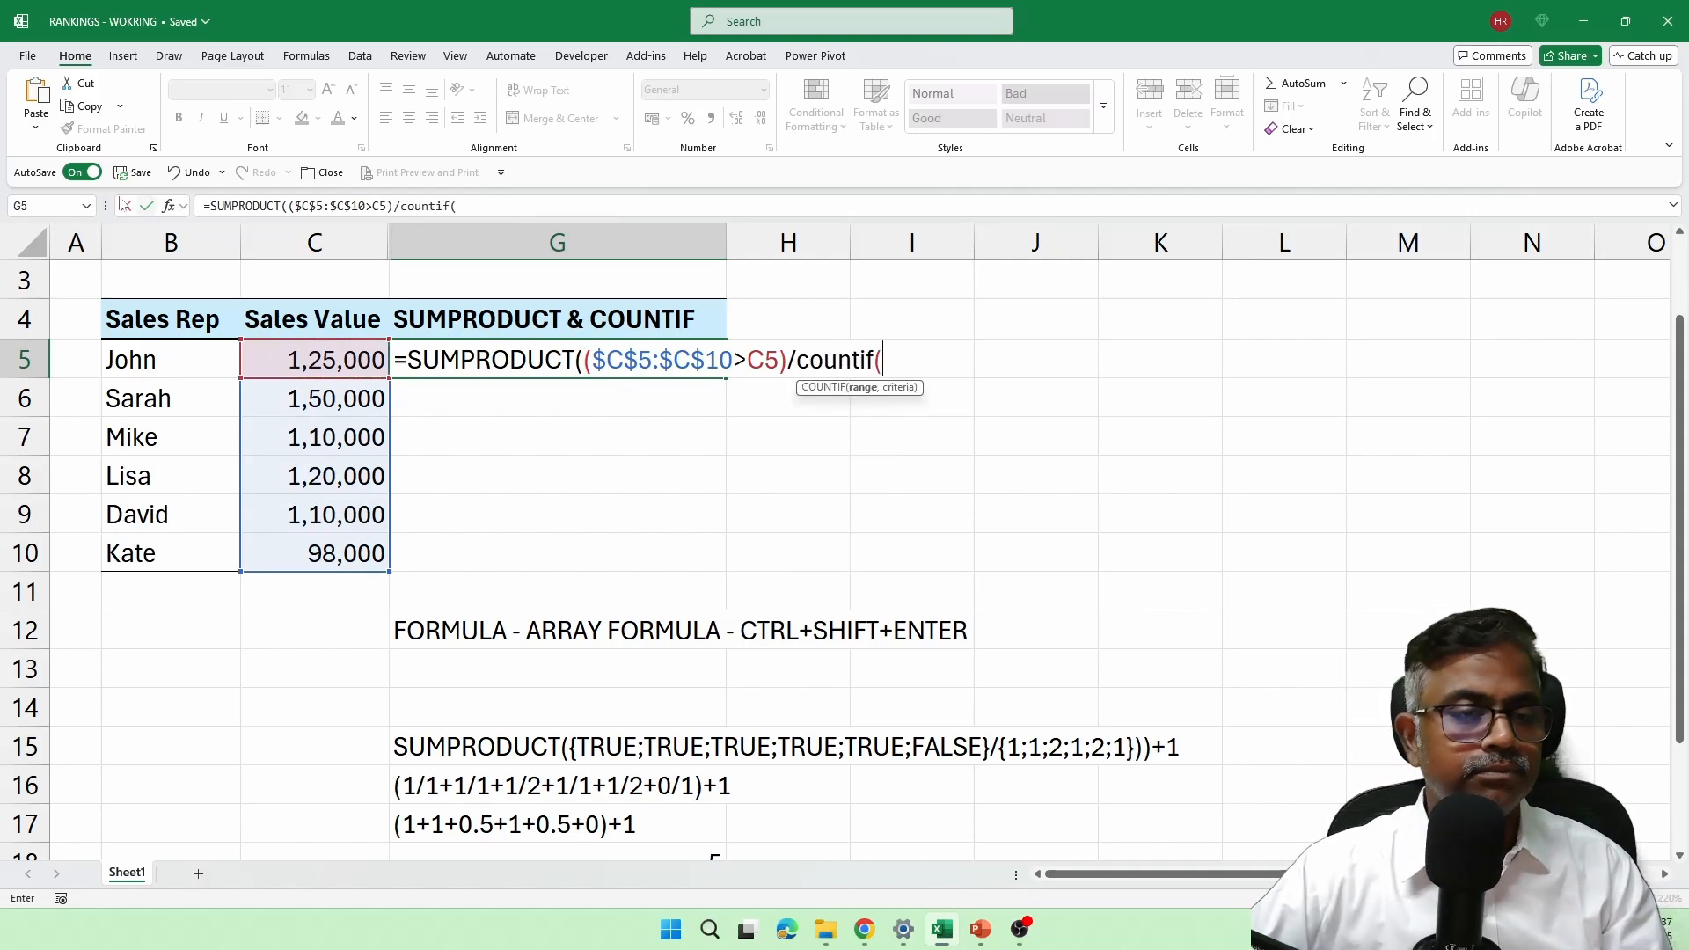
Step: Complete the G5 formula with /COUNTIF($C$5:$C$10,$C$5:$C$10))+1 and fill it down to G10
drag(316, 354, 324, 550)
key(F4)
text(,)
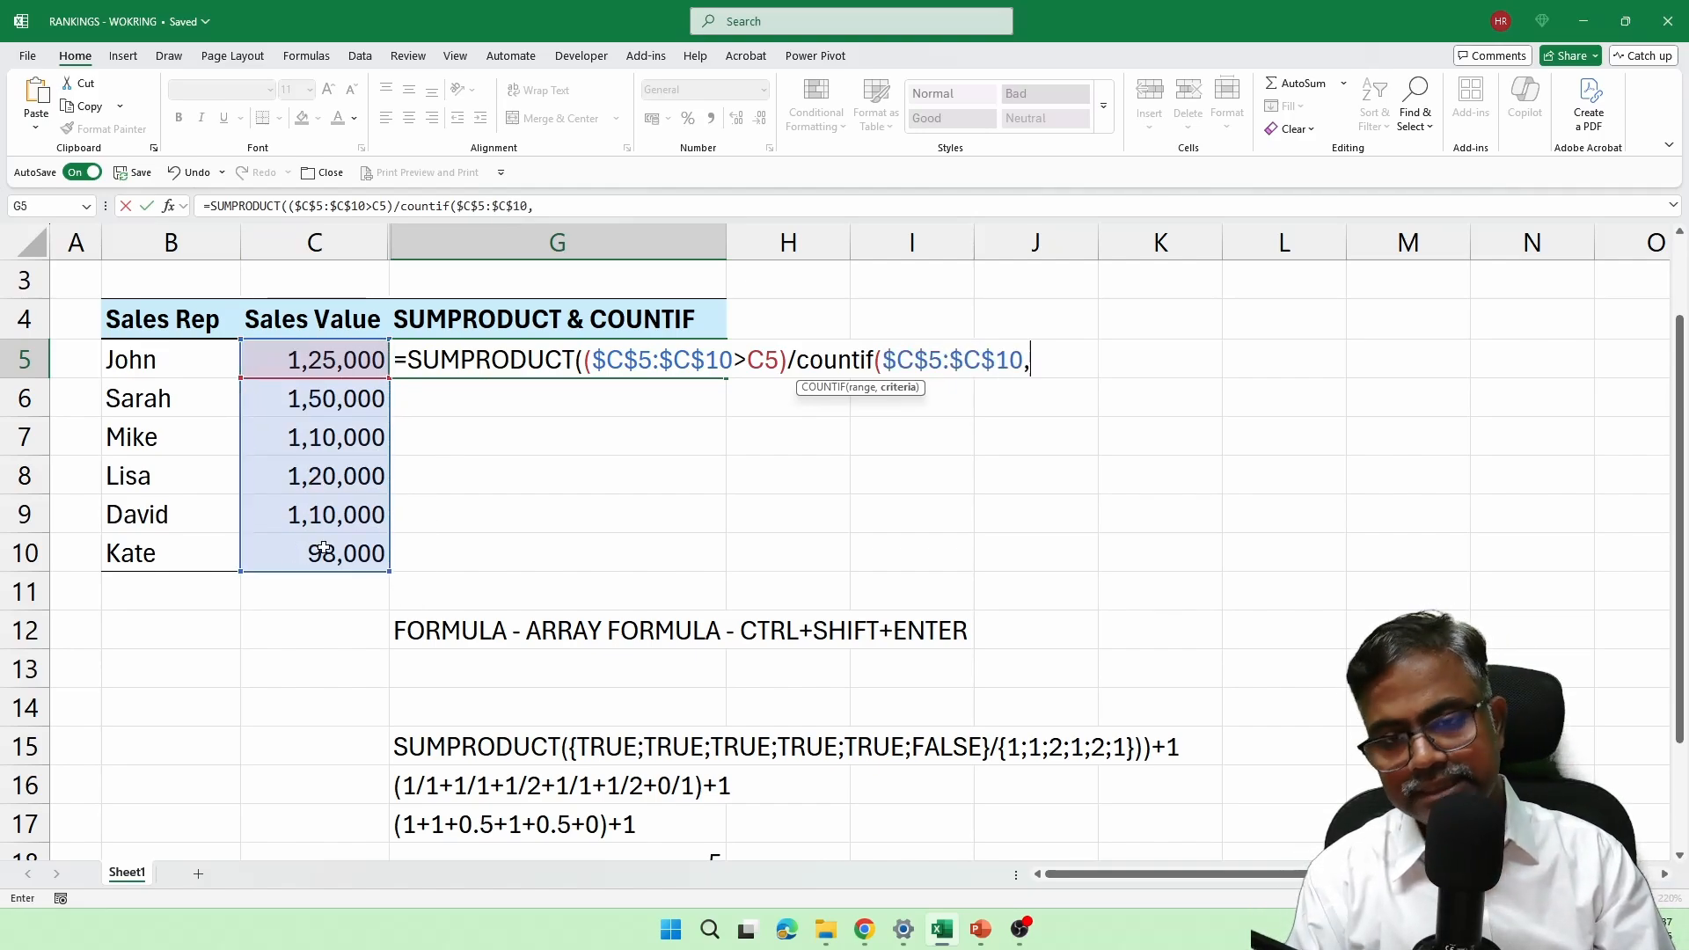
drag(343, 369, 342, 535)
key(F4)
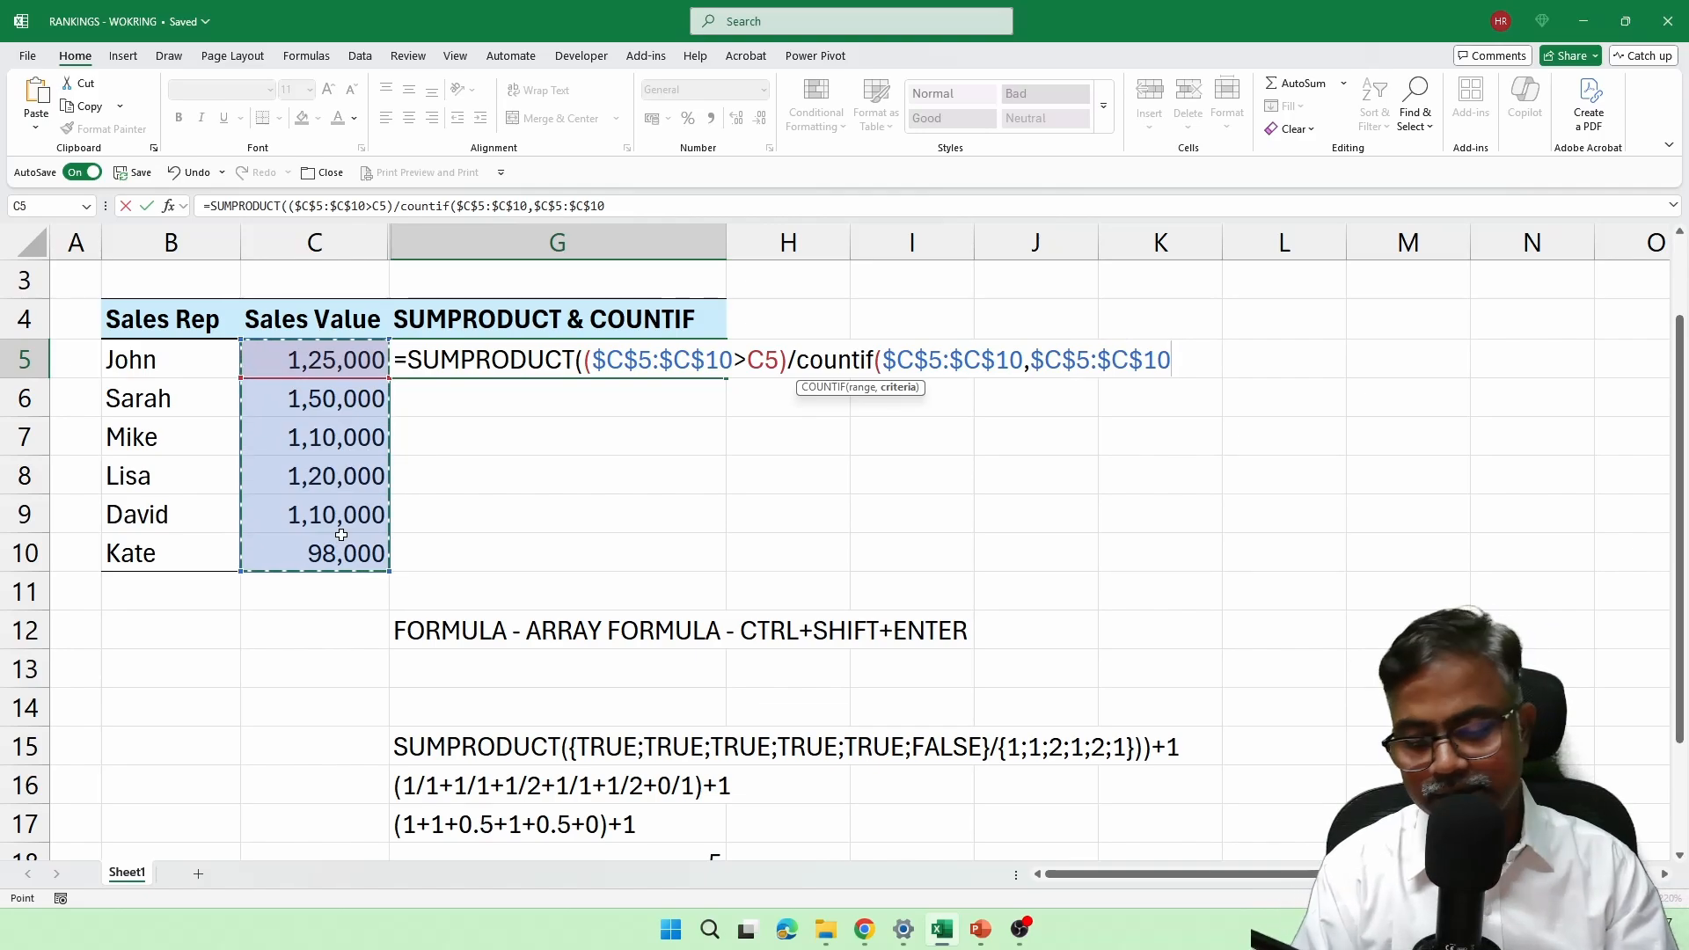
text()))
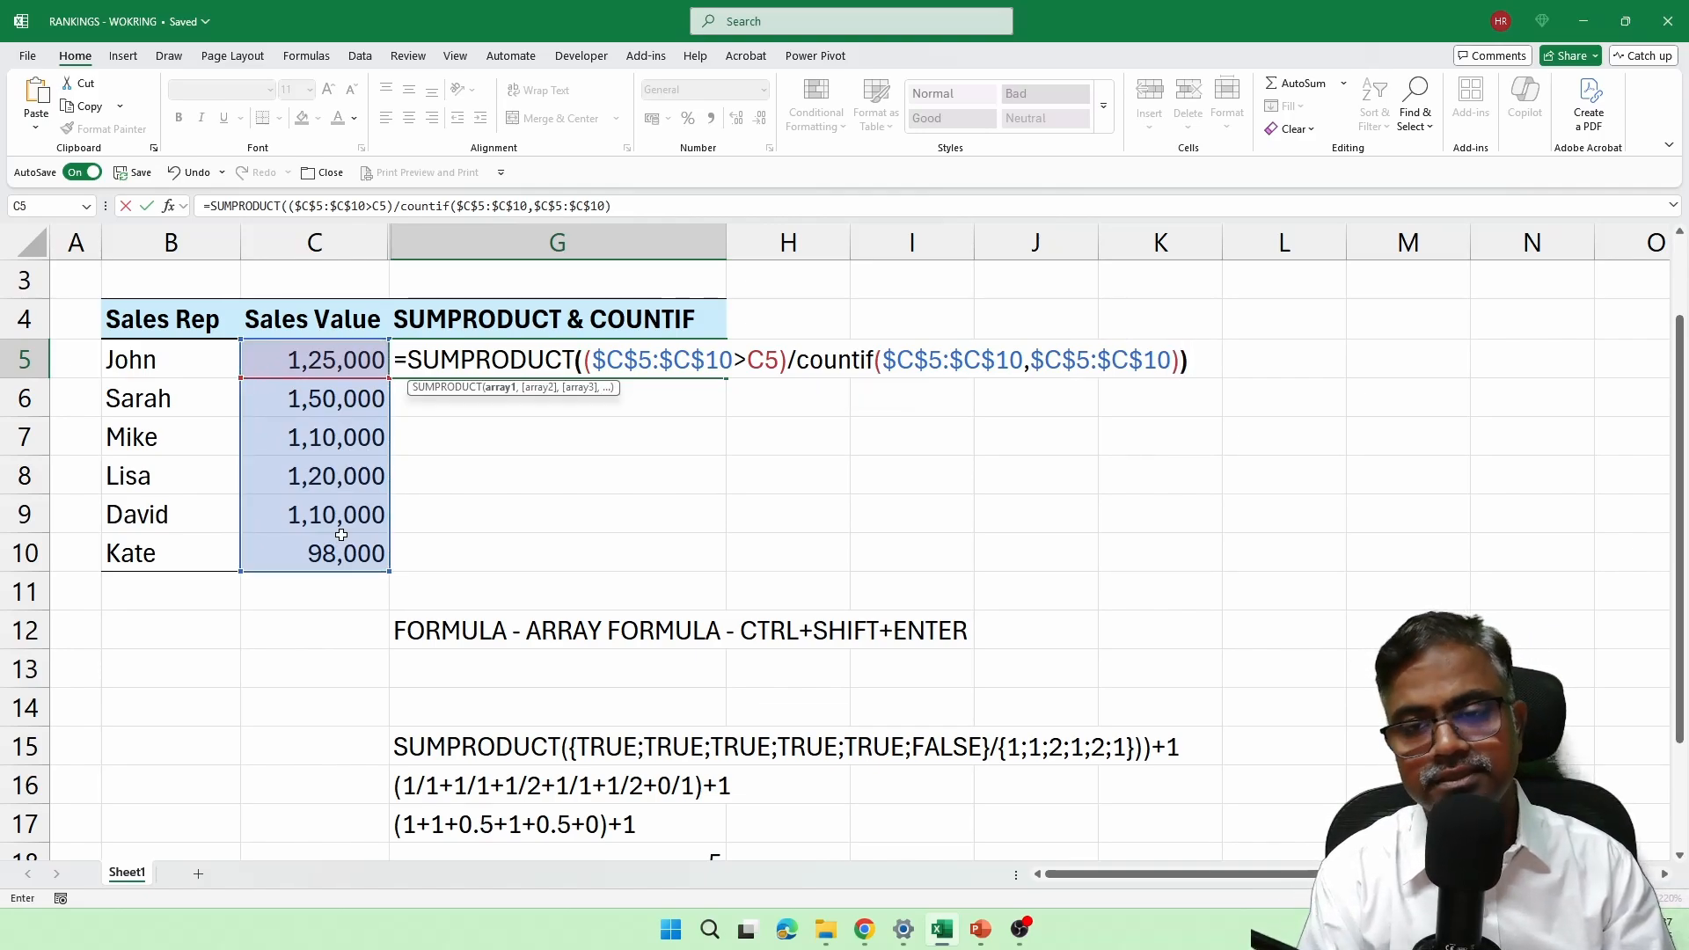
text(+1)
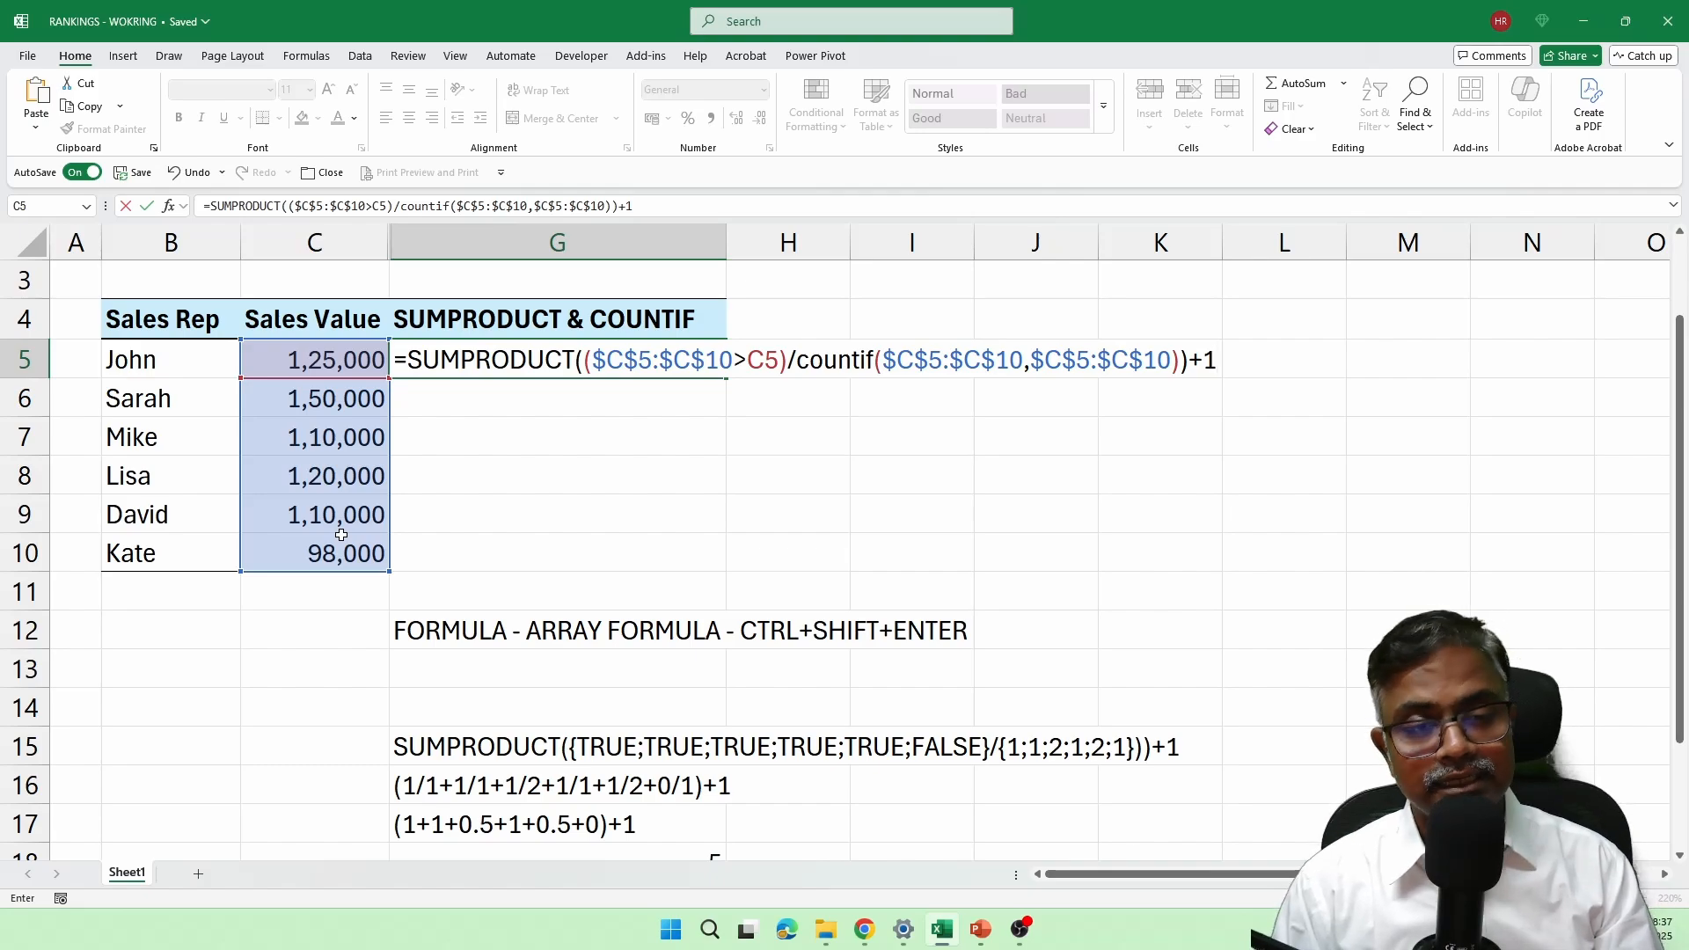
key(Return)
click(711, 347)
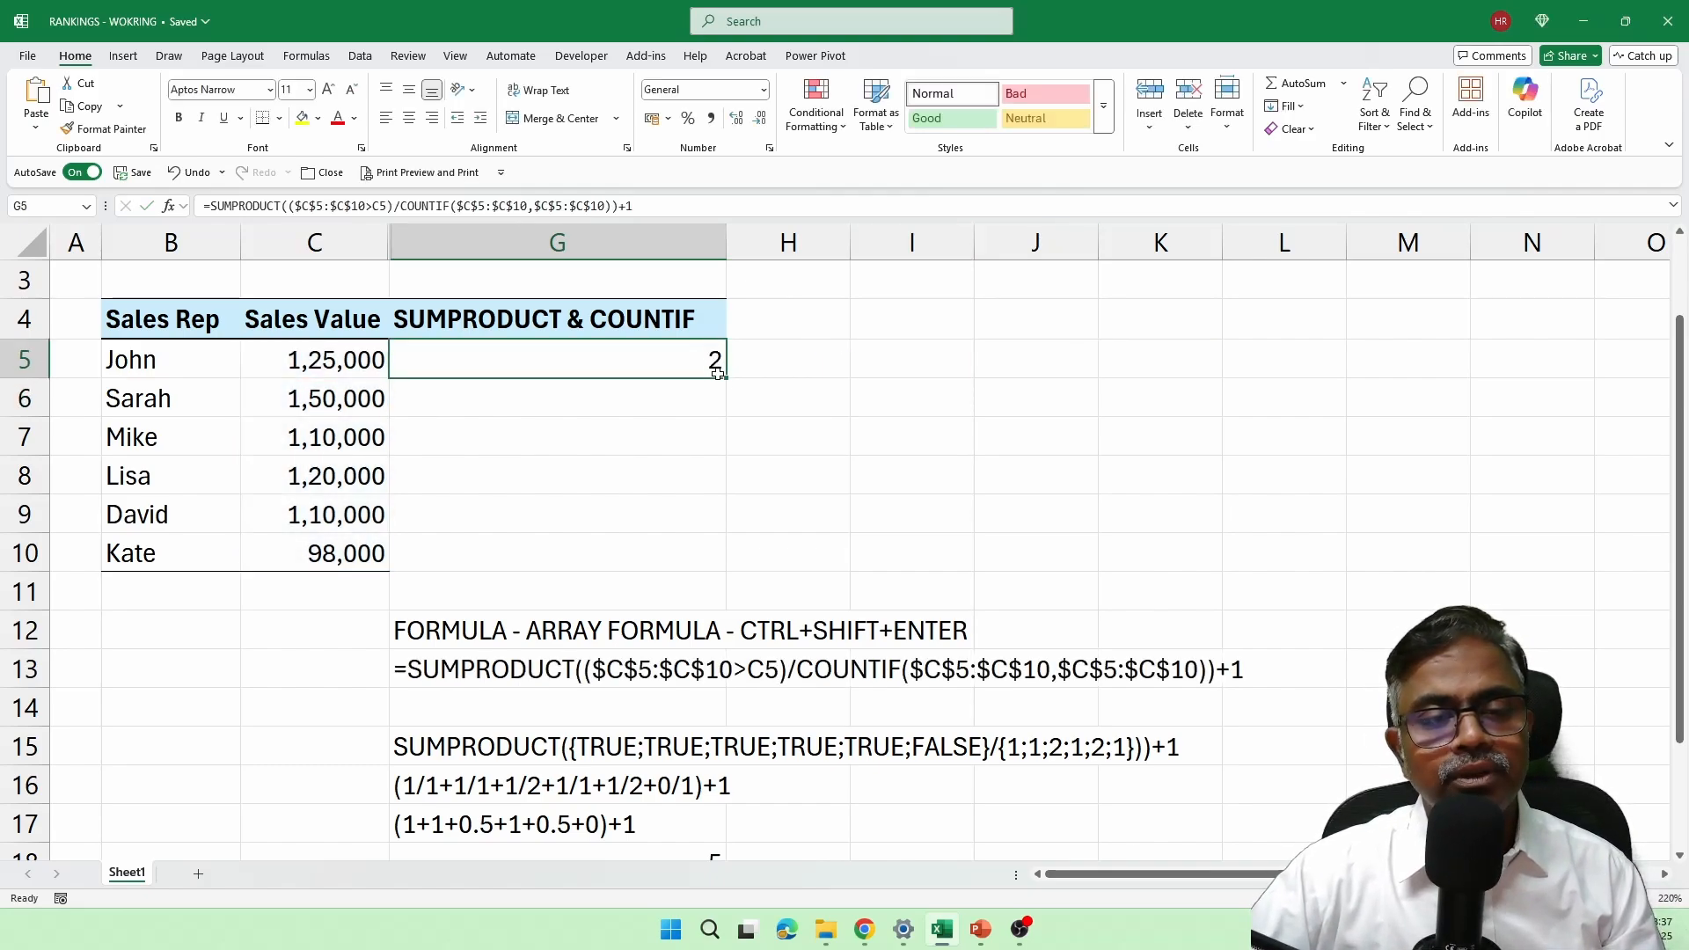
drag(726, 378, 711, 566)
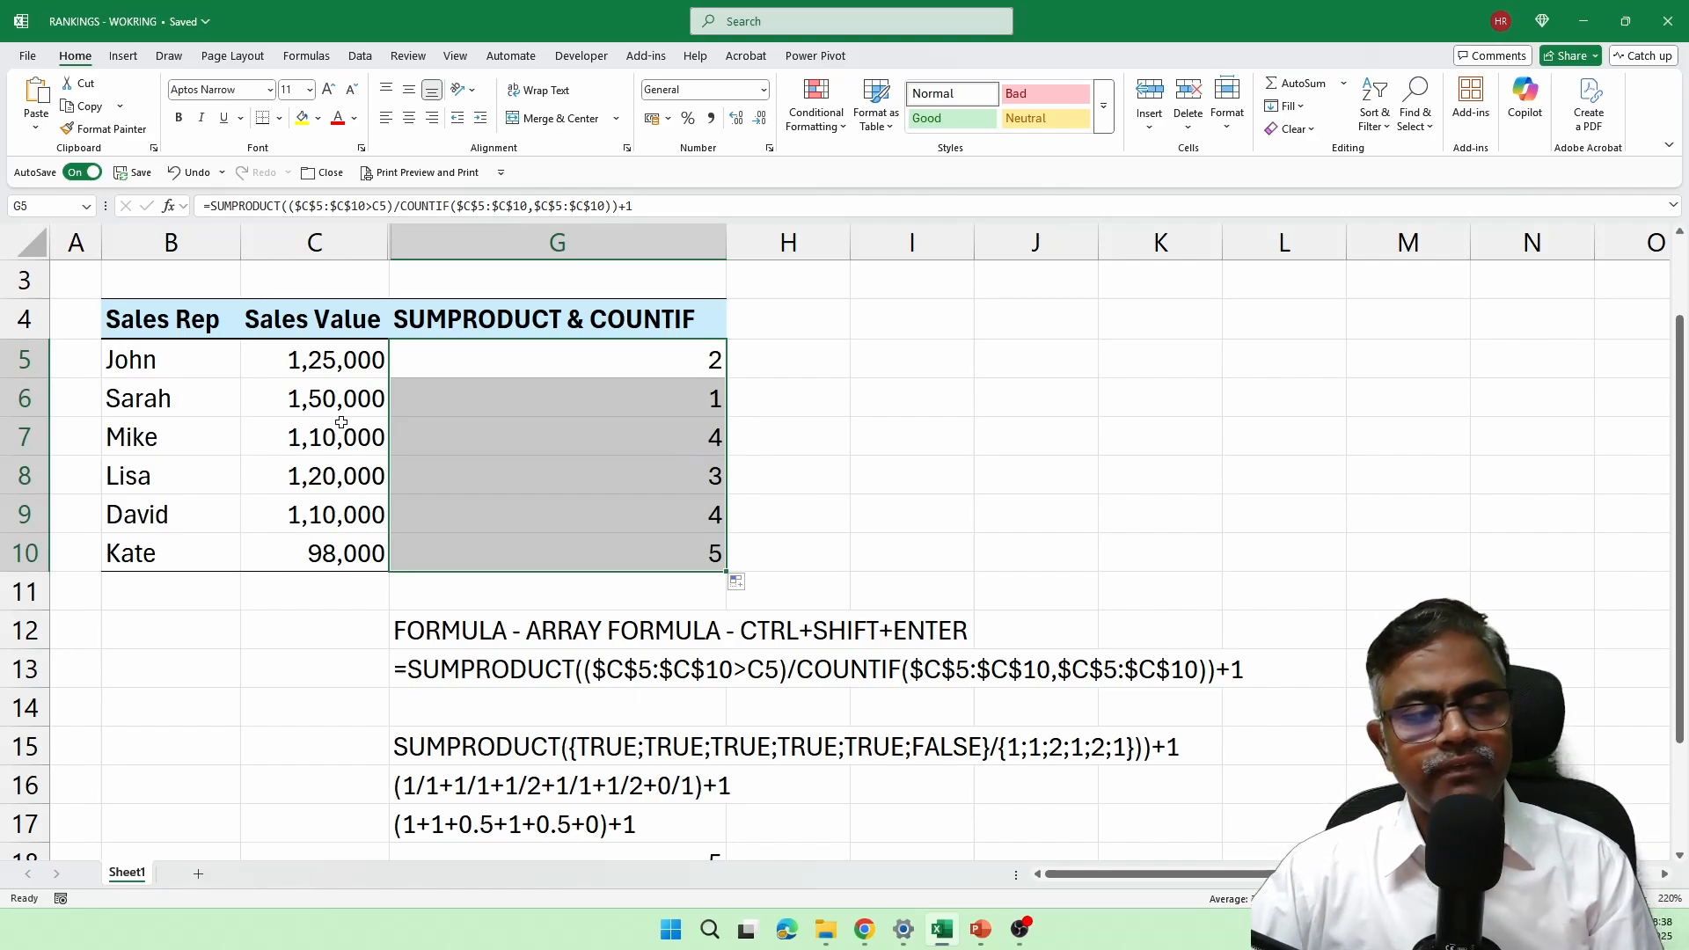
Step: Review the SUMPRODUCT ranks of the tied reps in rows 7 and 9 and of the rep in row 10
click(220, 441)
click(190, 513)
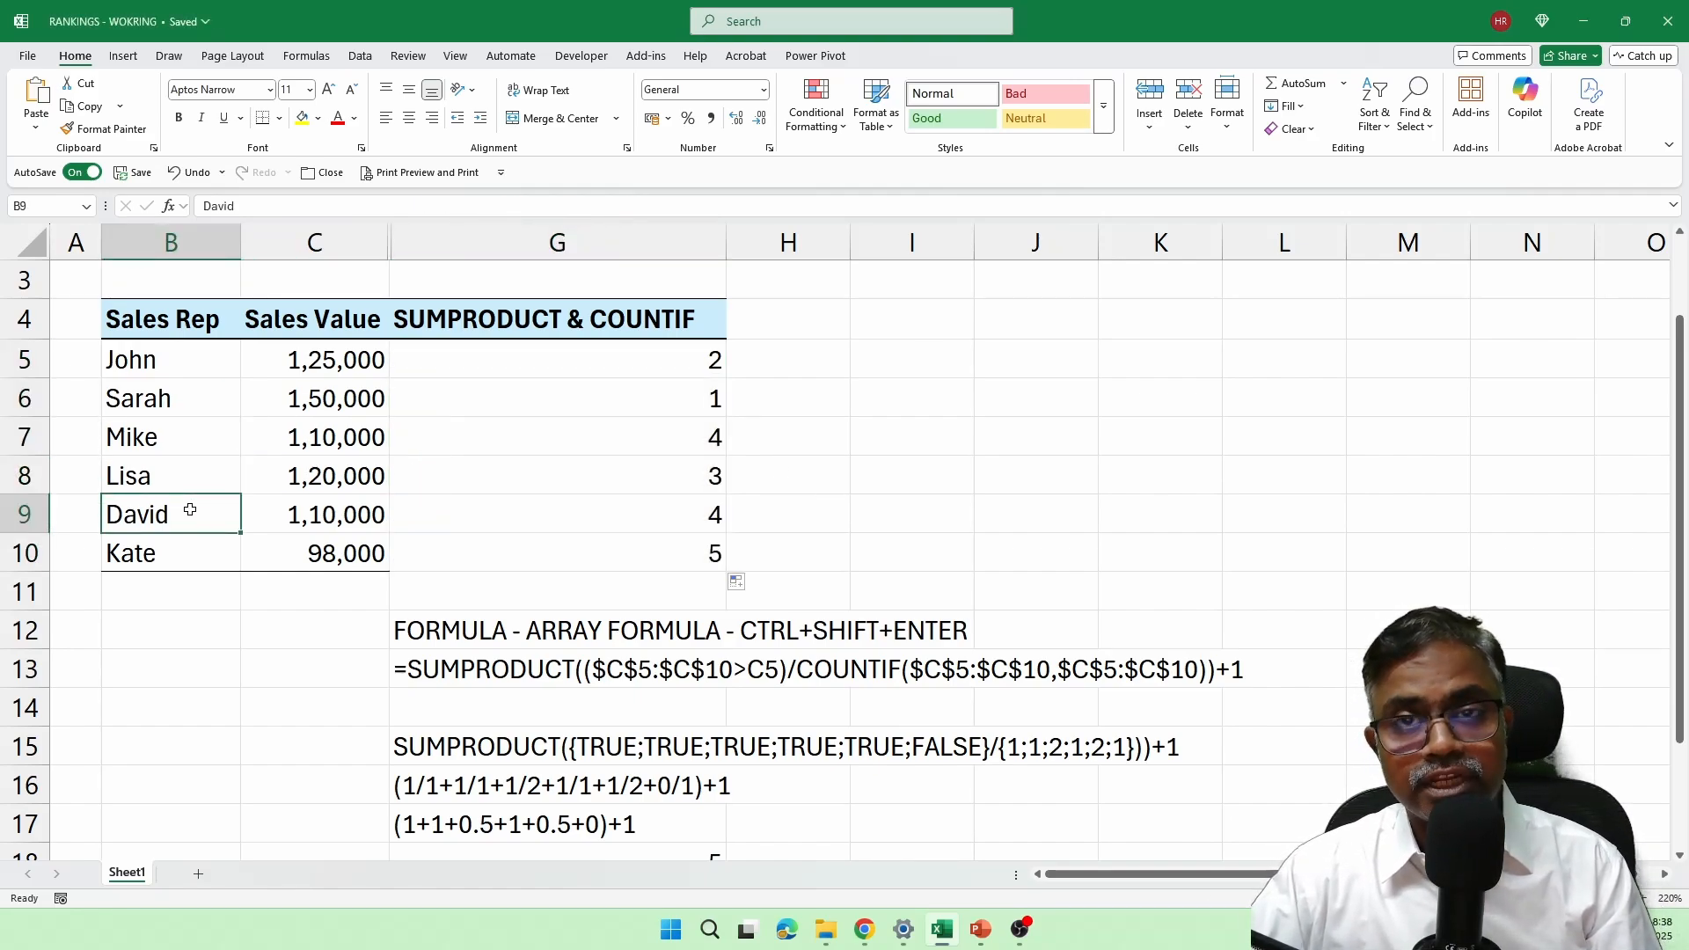
click(191, 562)
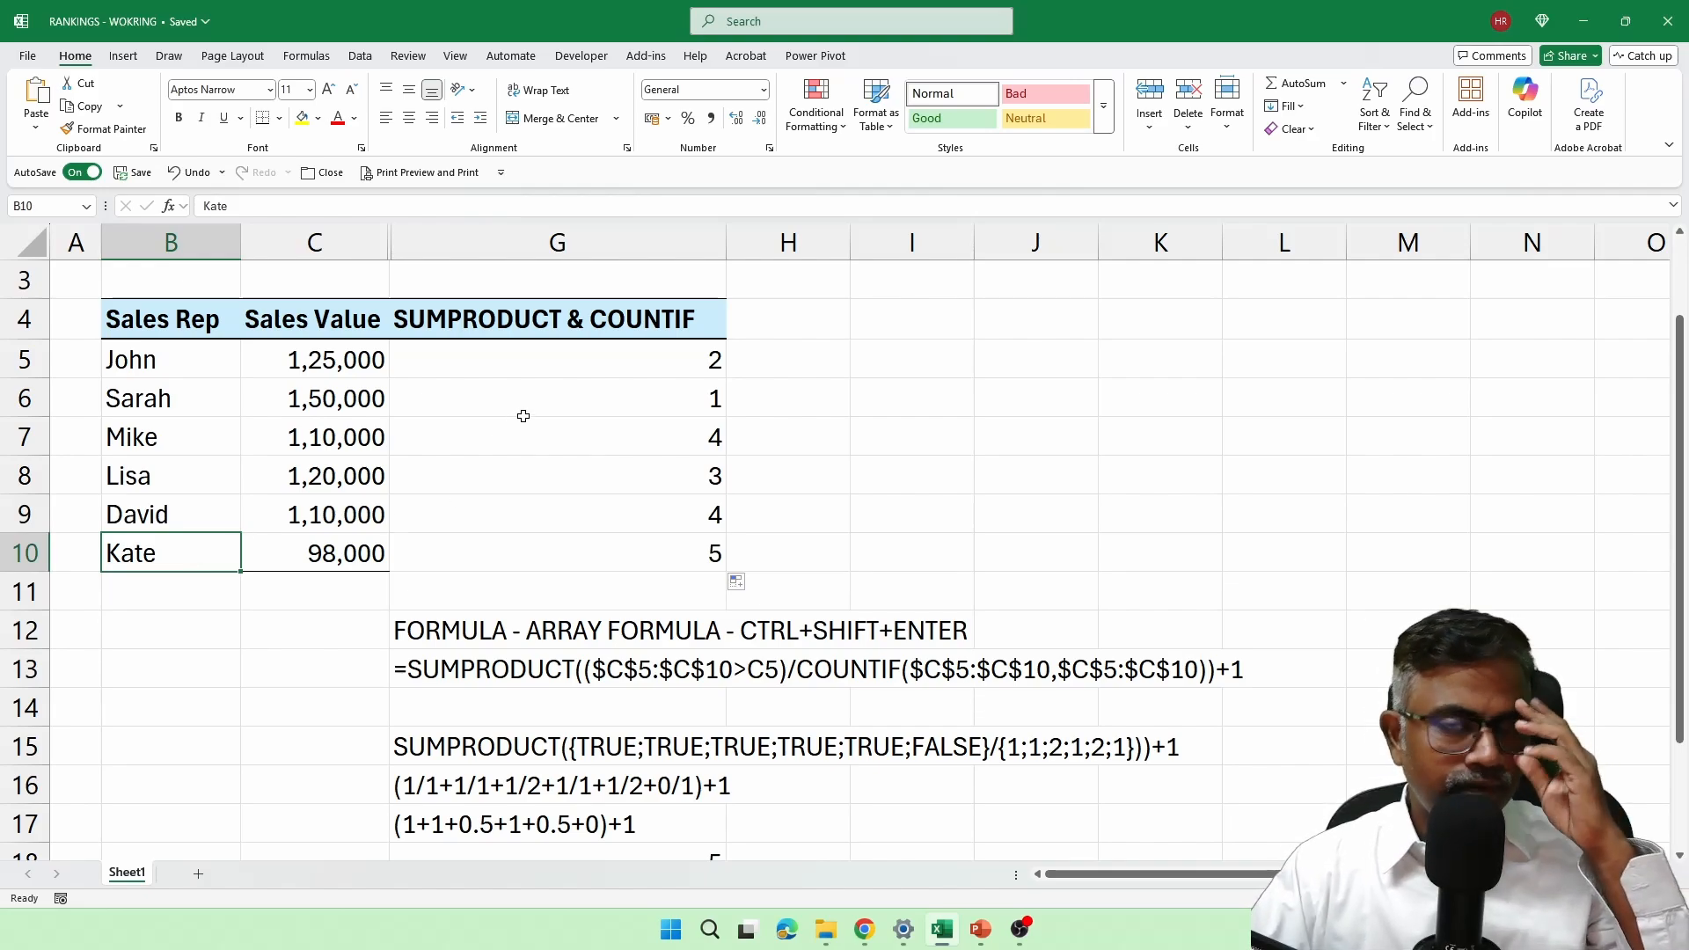
Step: Examine the SUMPRODUCT formula in G5, focusing on the $C$5:$C$10 range compared with C5, and leave it unedited
double_click(689, 357)
drag(591, 359, 733, 359)
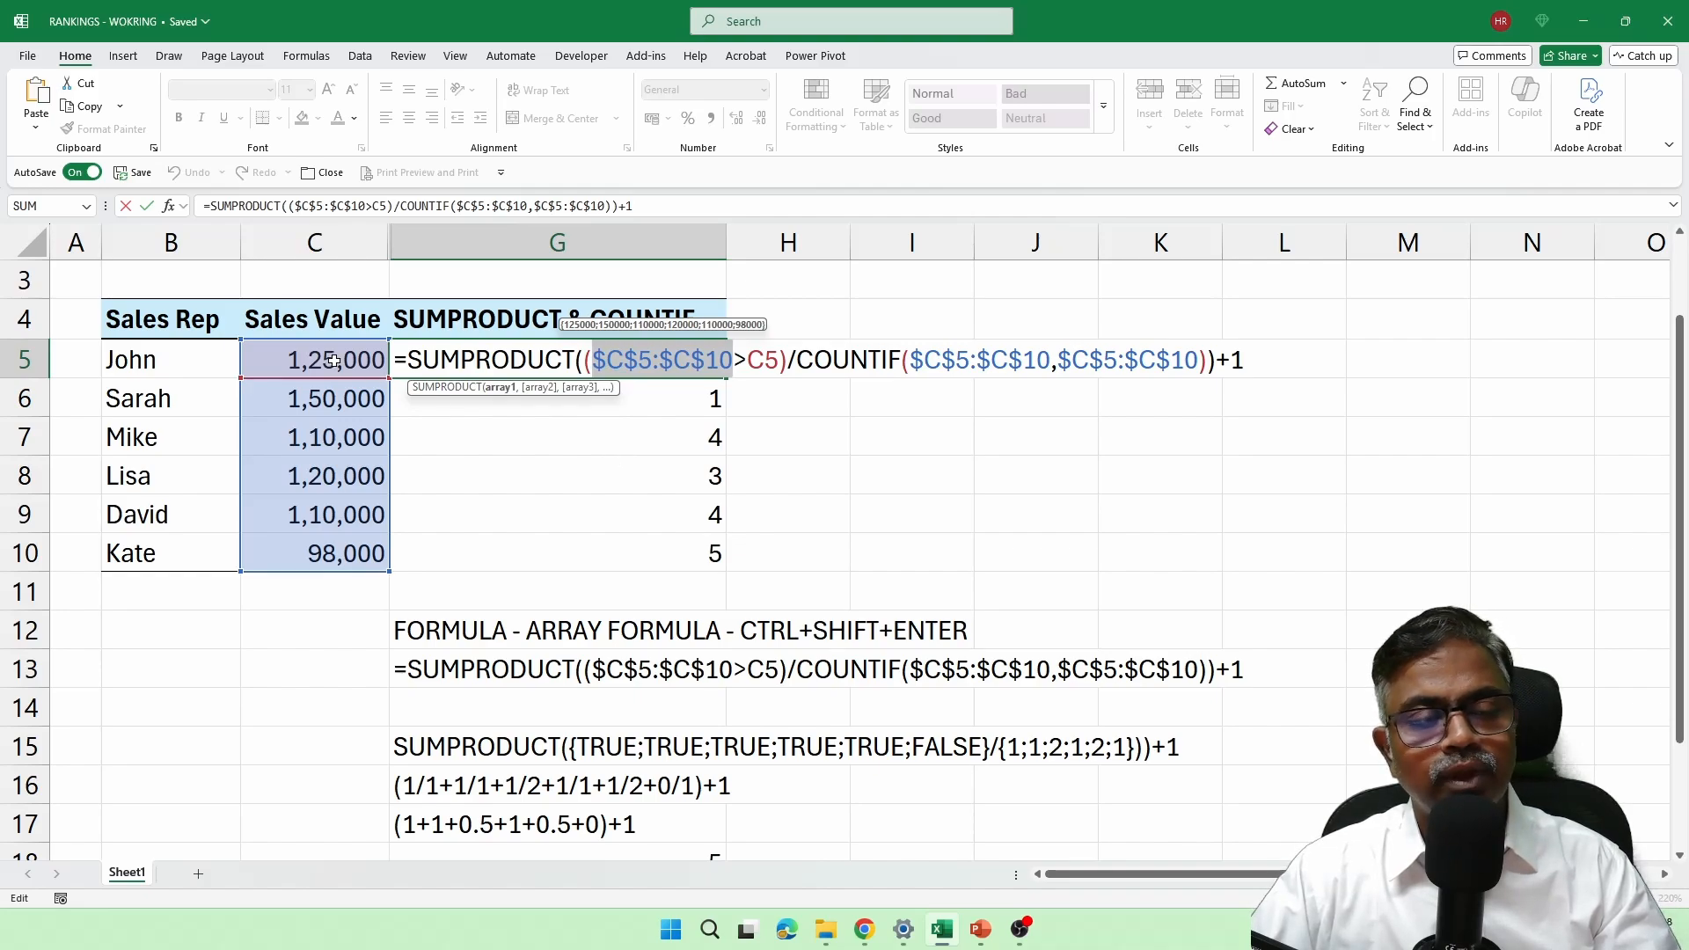
key(ctrl+Return)
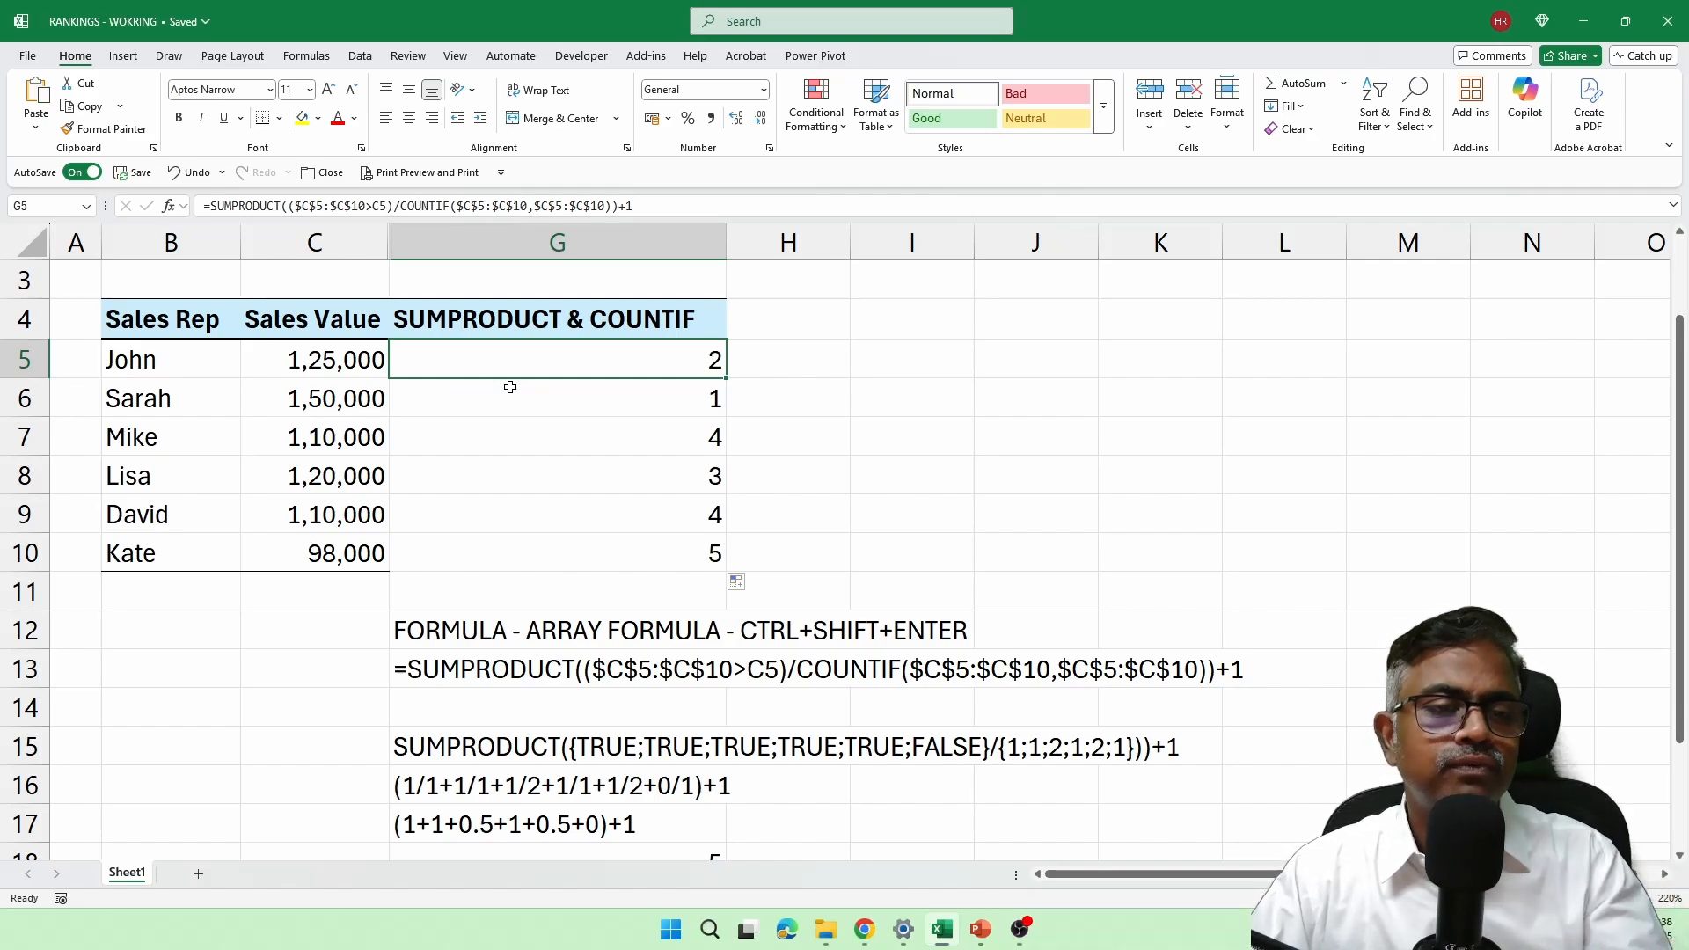
double_click(605, 361)
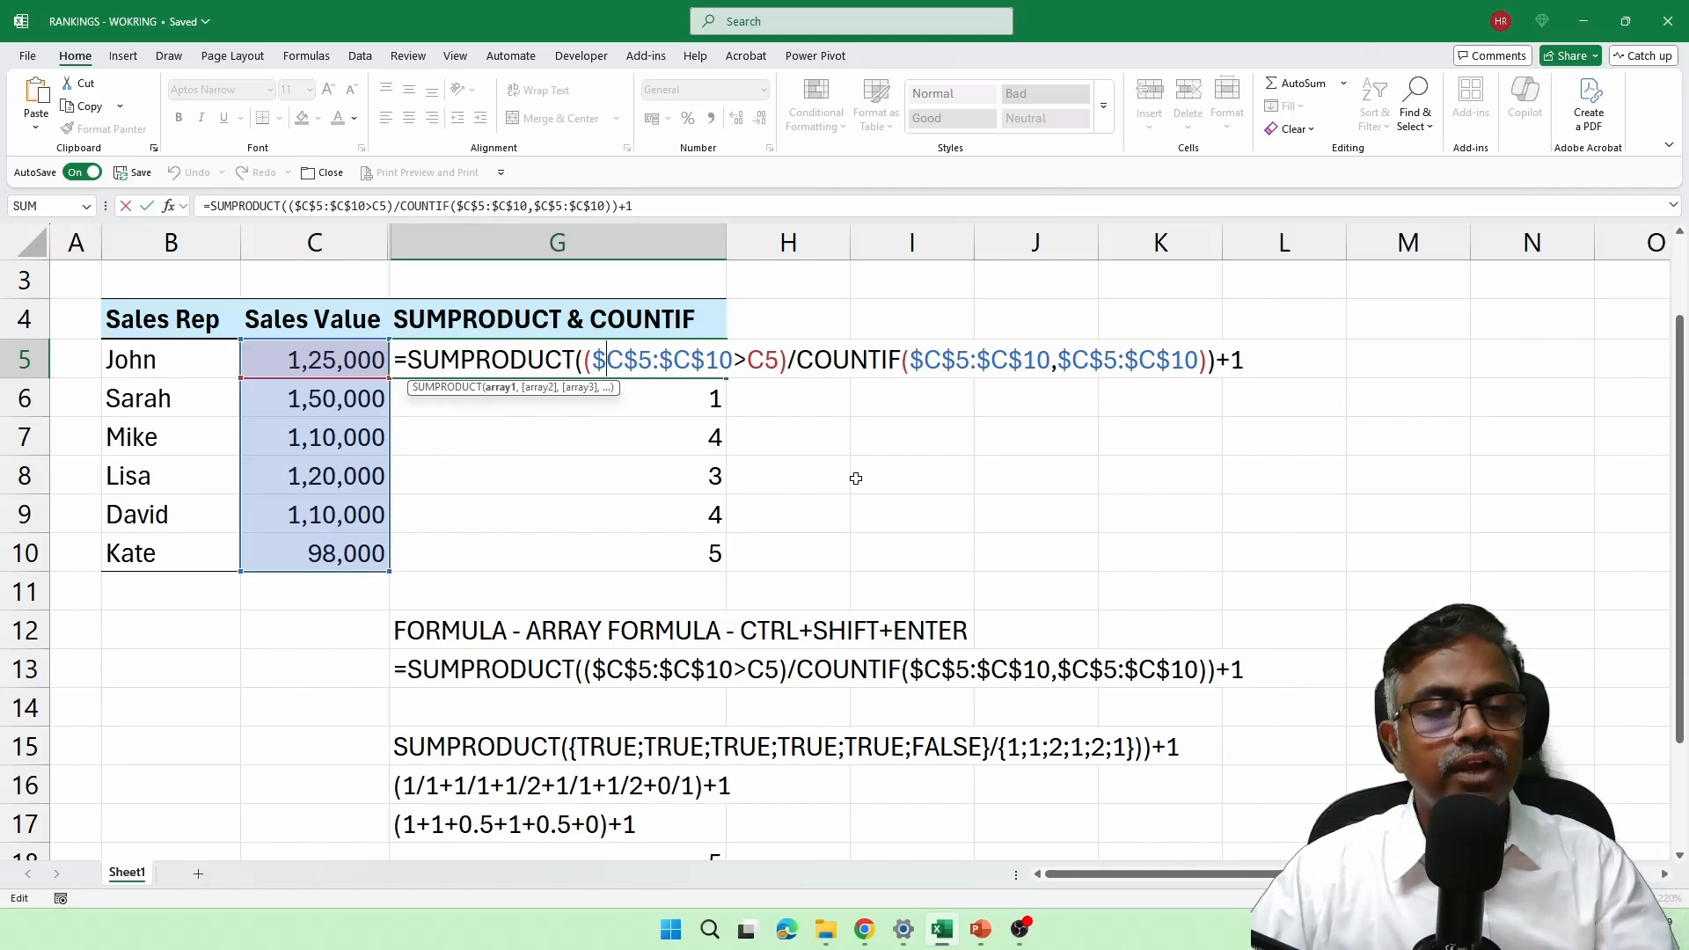
key(Escape)
Step: Examine the SUMPRODUCT formula in G10 against the worked calculation written out in rows 12 to 18
click(699, 552)
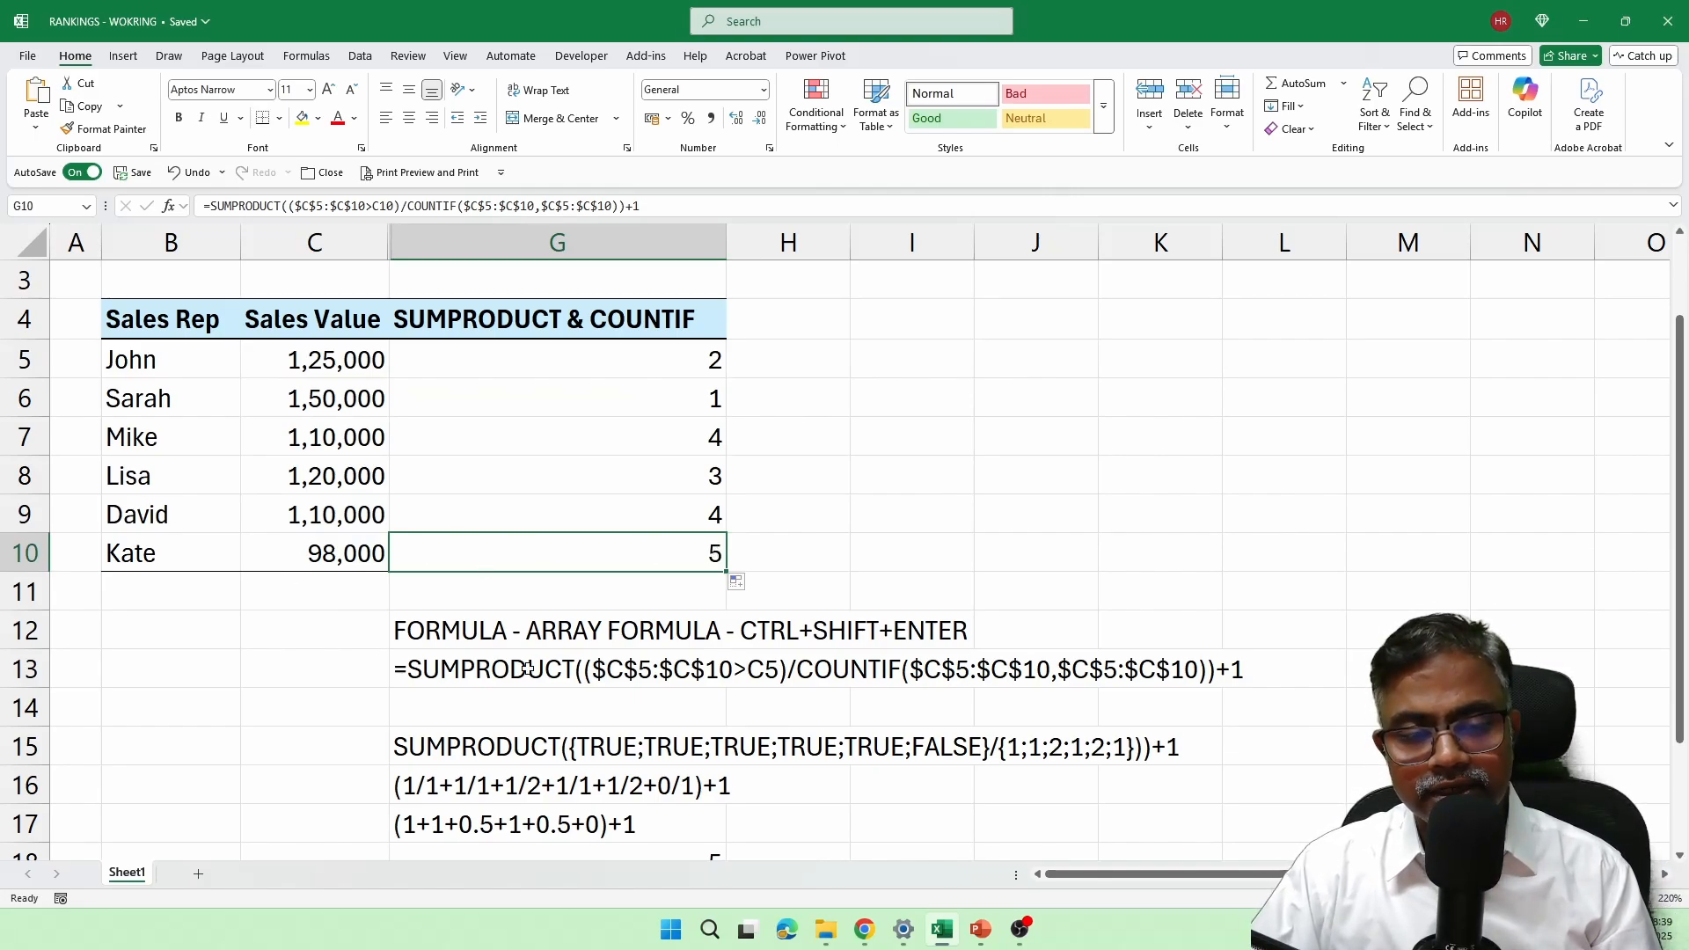
scroll(484, 576, down, 1)
scroll(470, 594, up, 1)
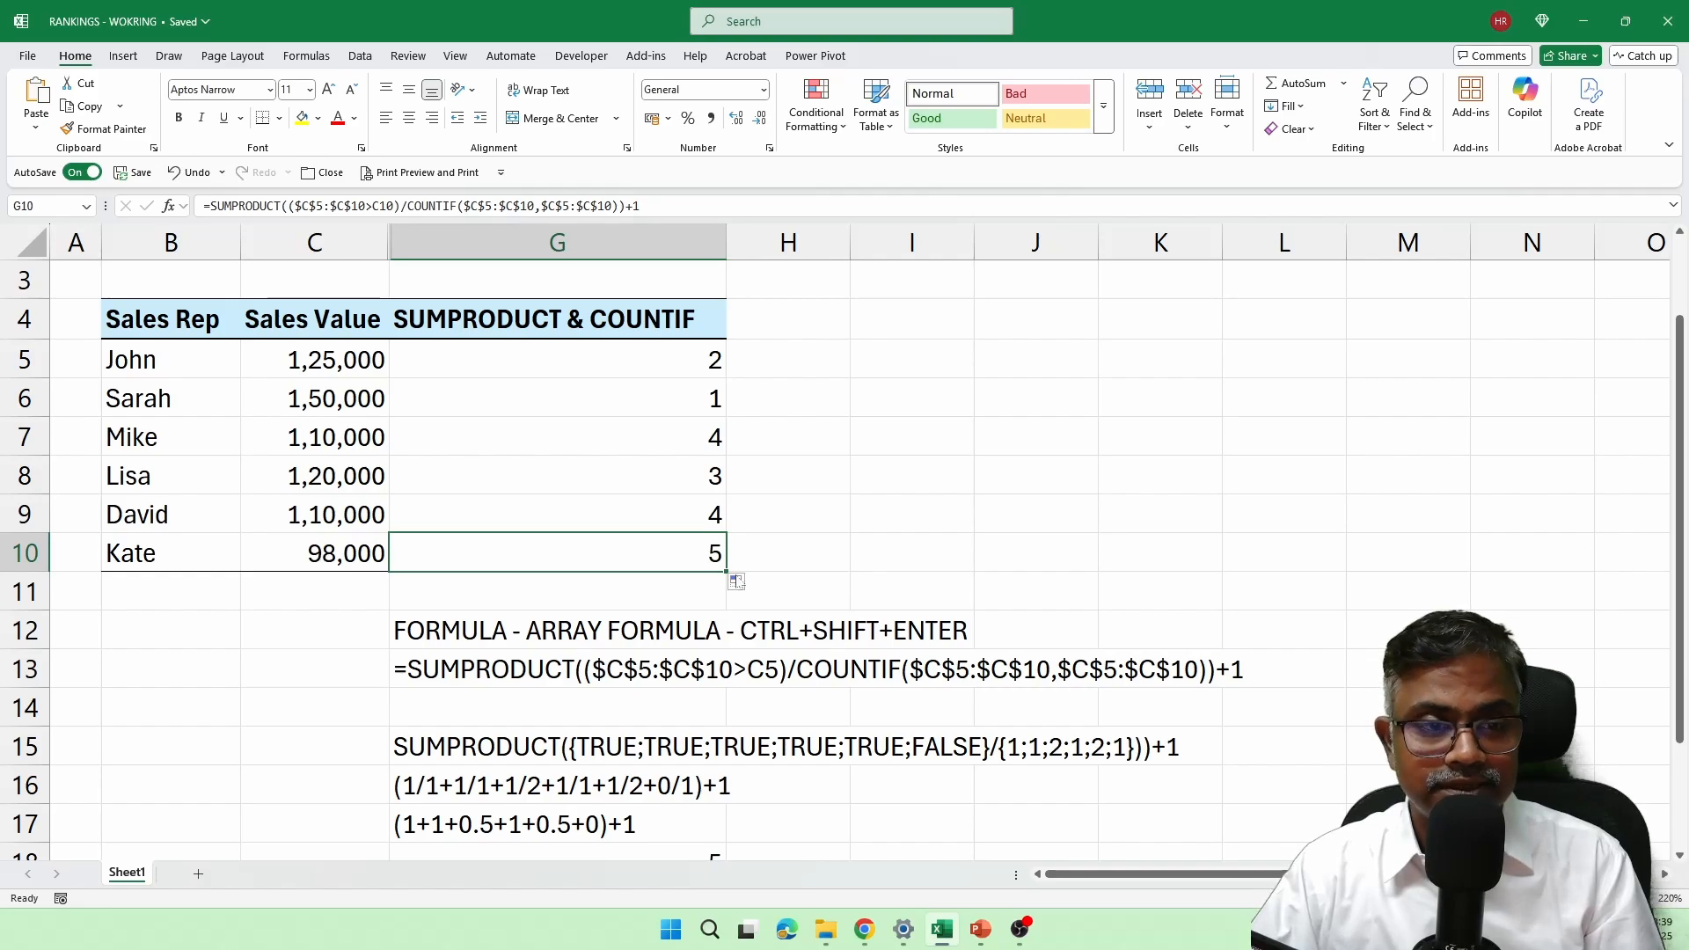
double_click(679, 557)
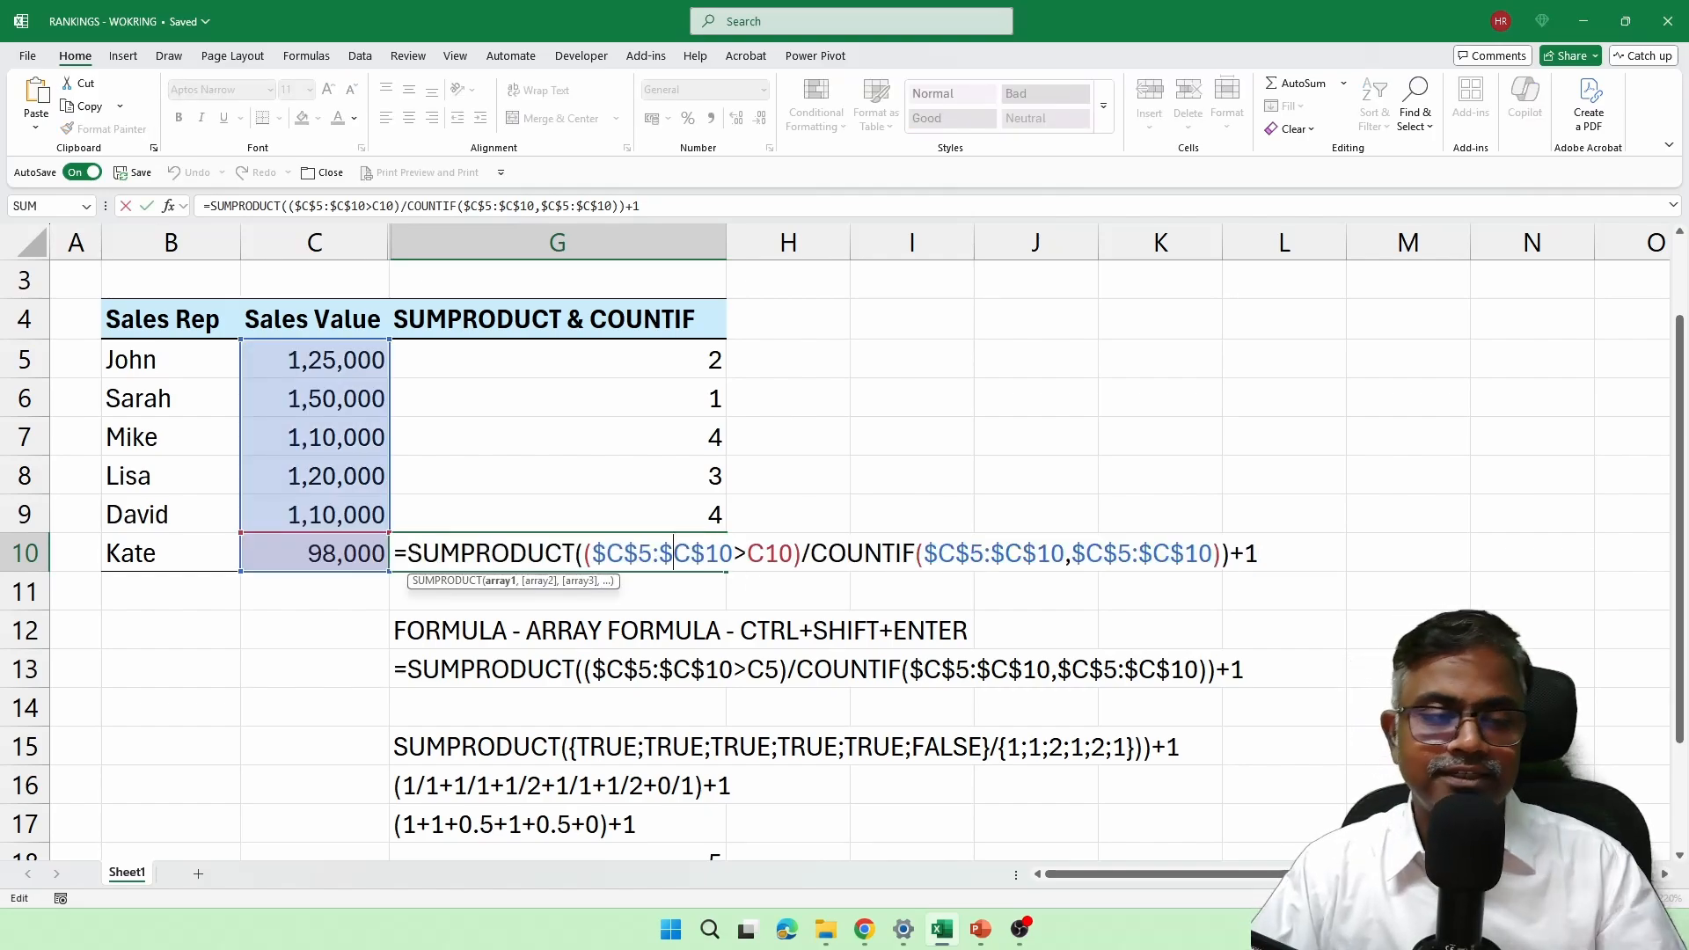
key(Escape)
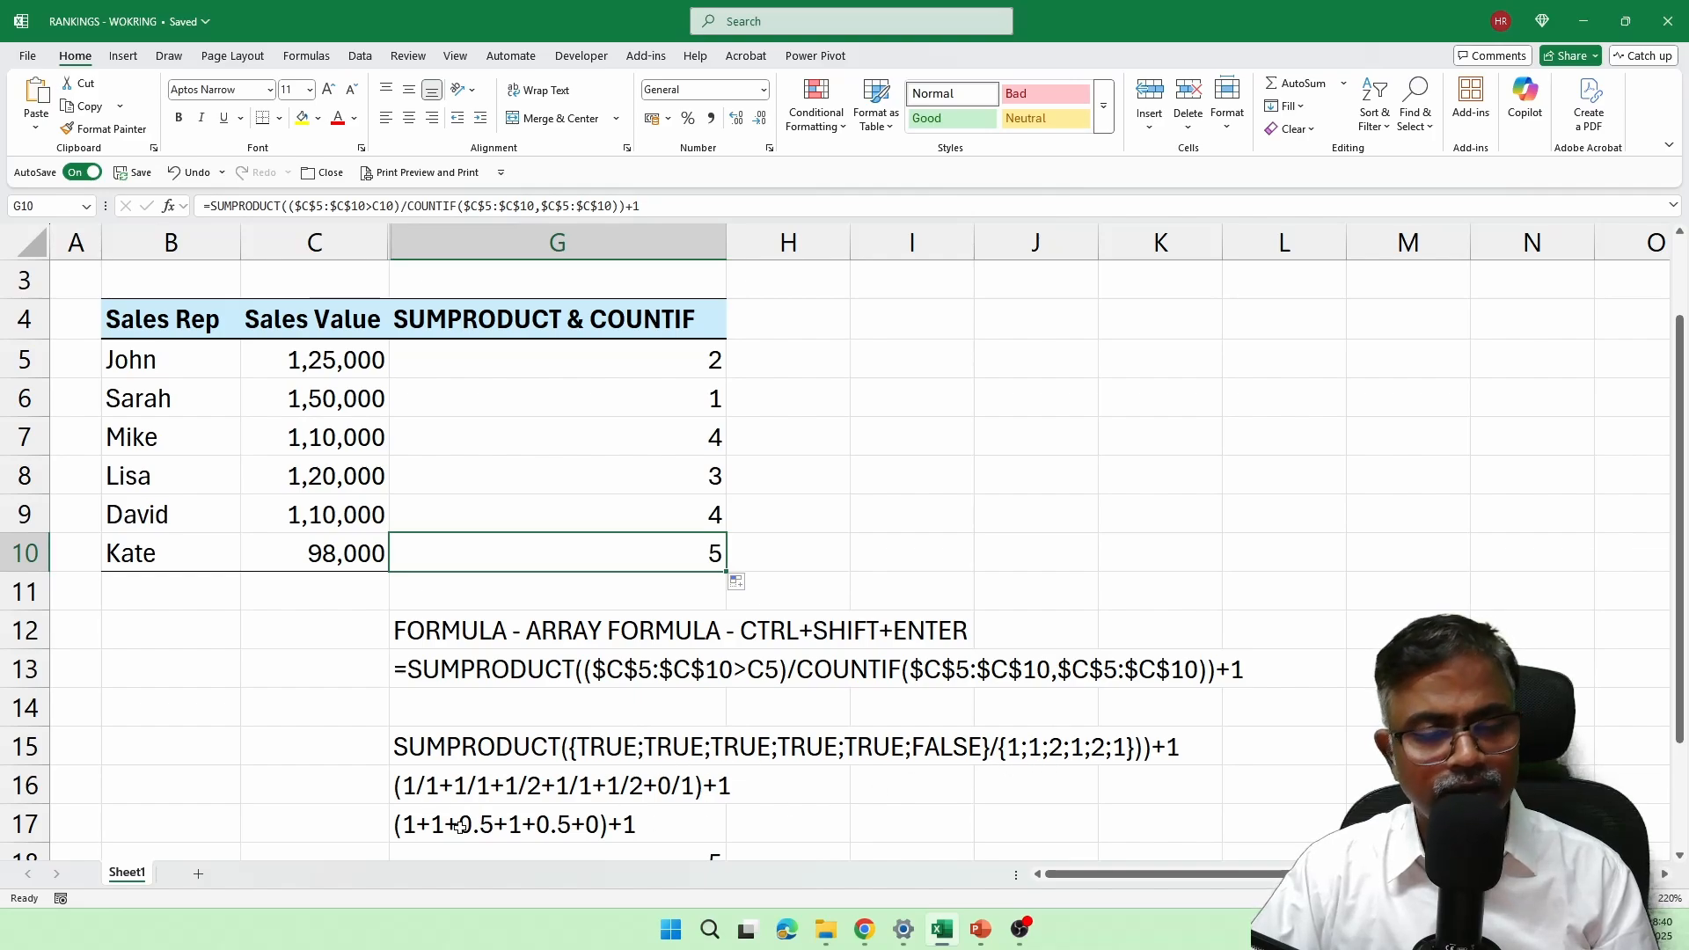
scroll(874, 779, down, 1)
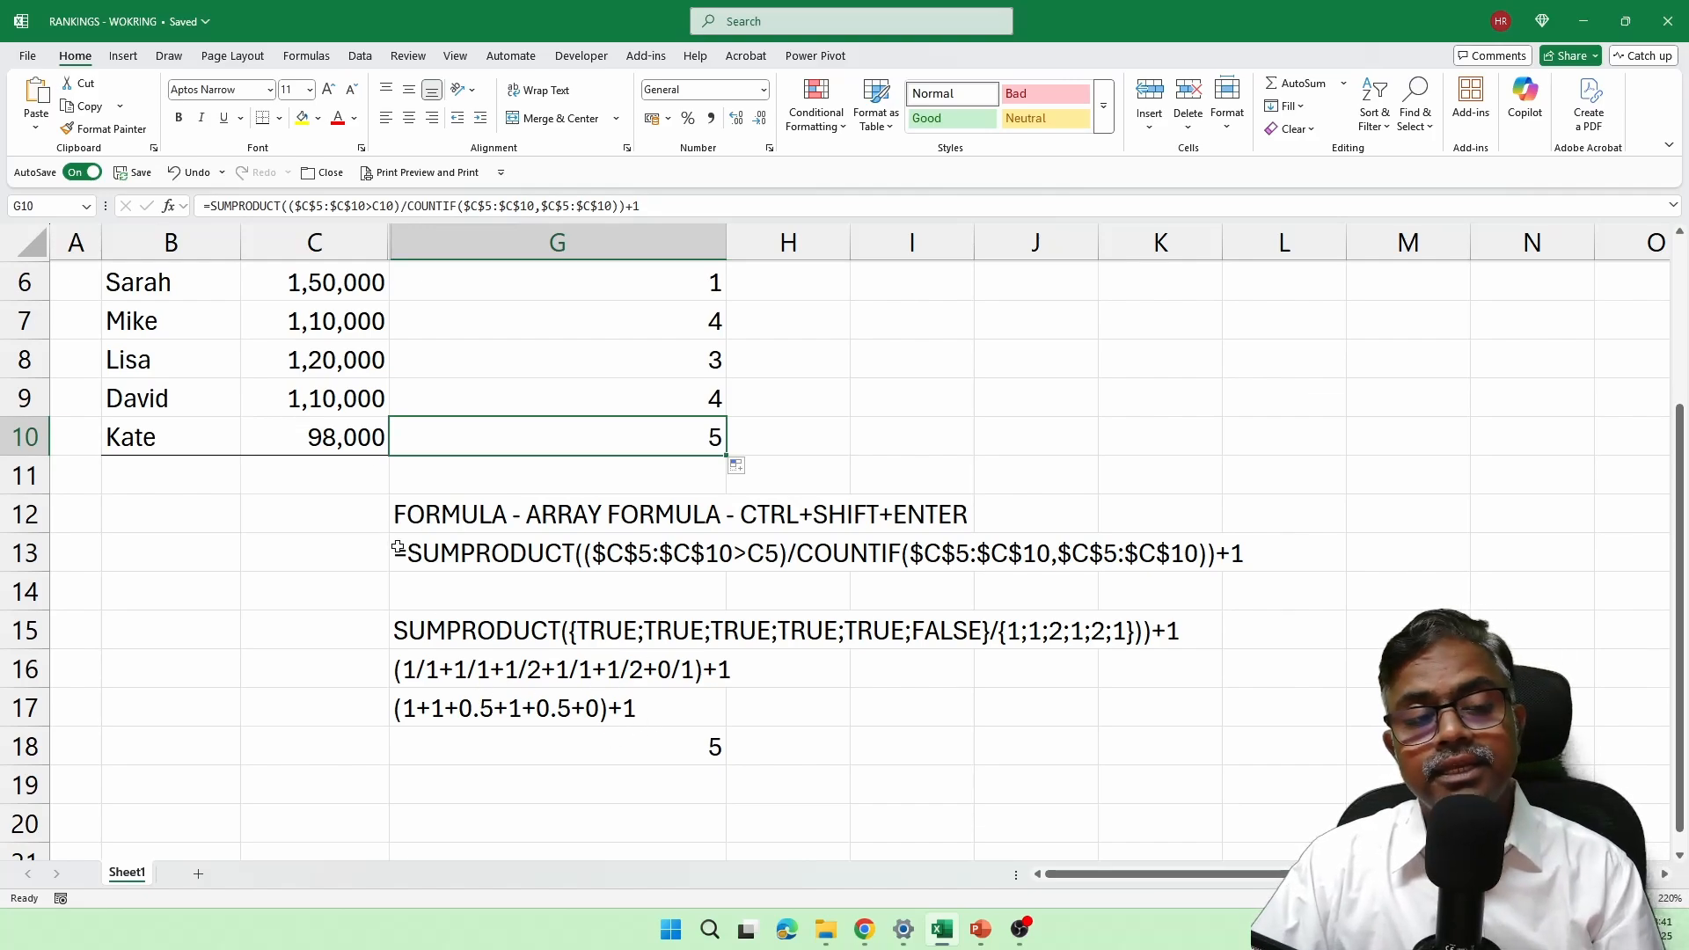
scroll(398, 547, up, 1)
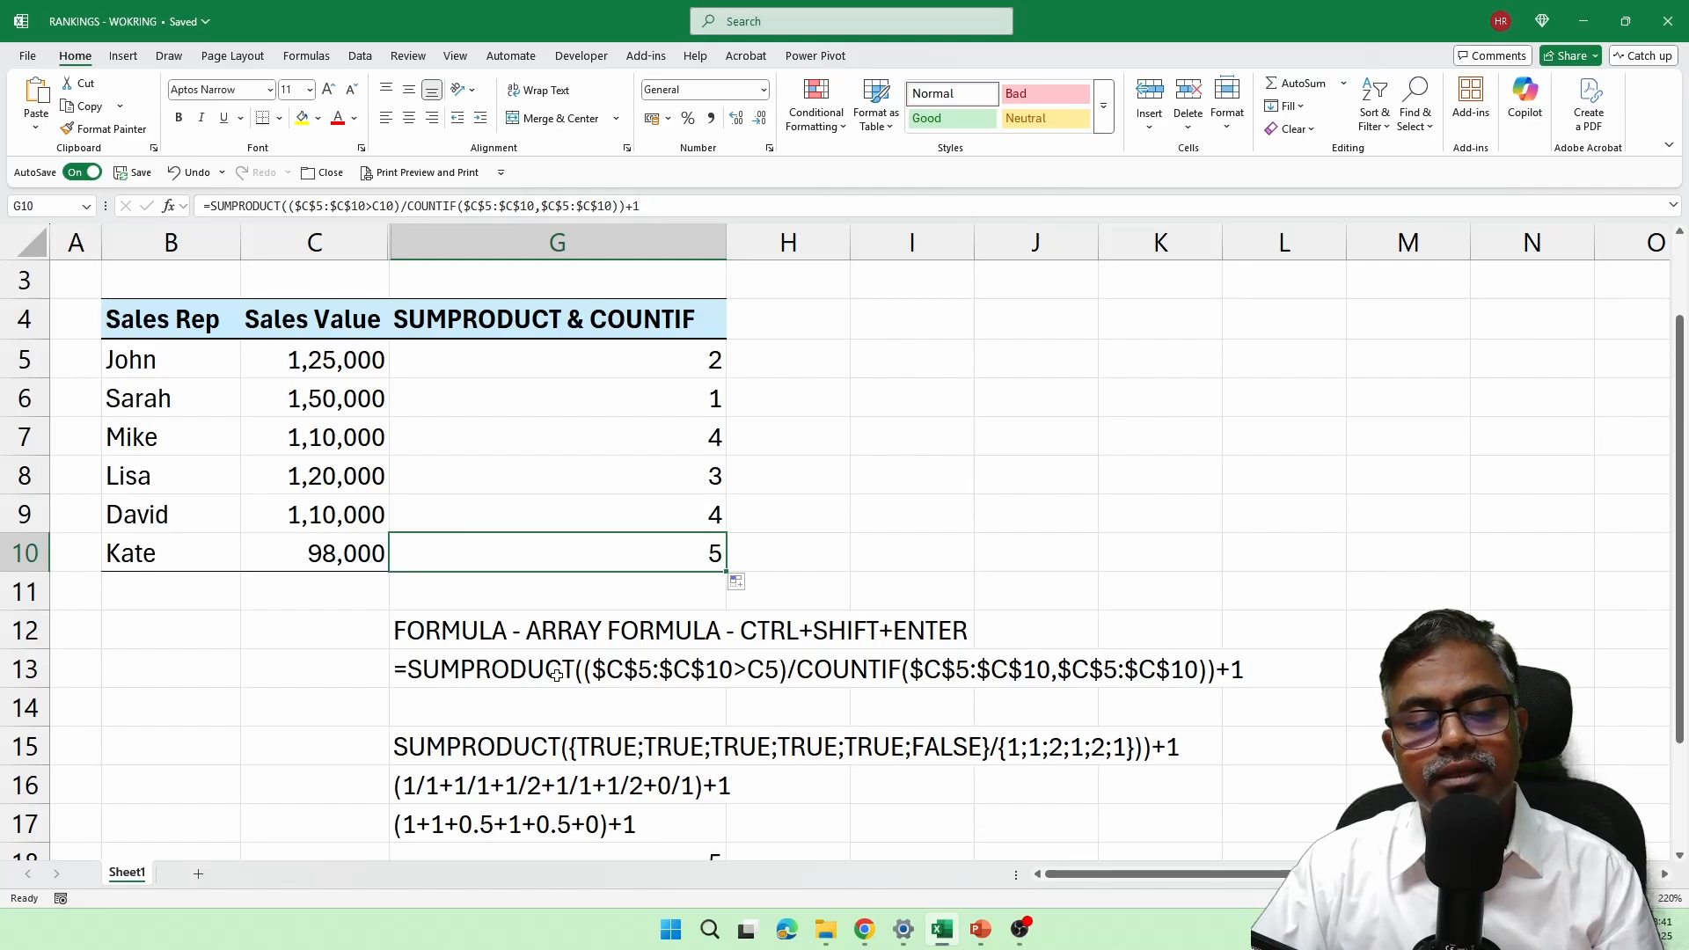